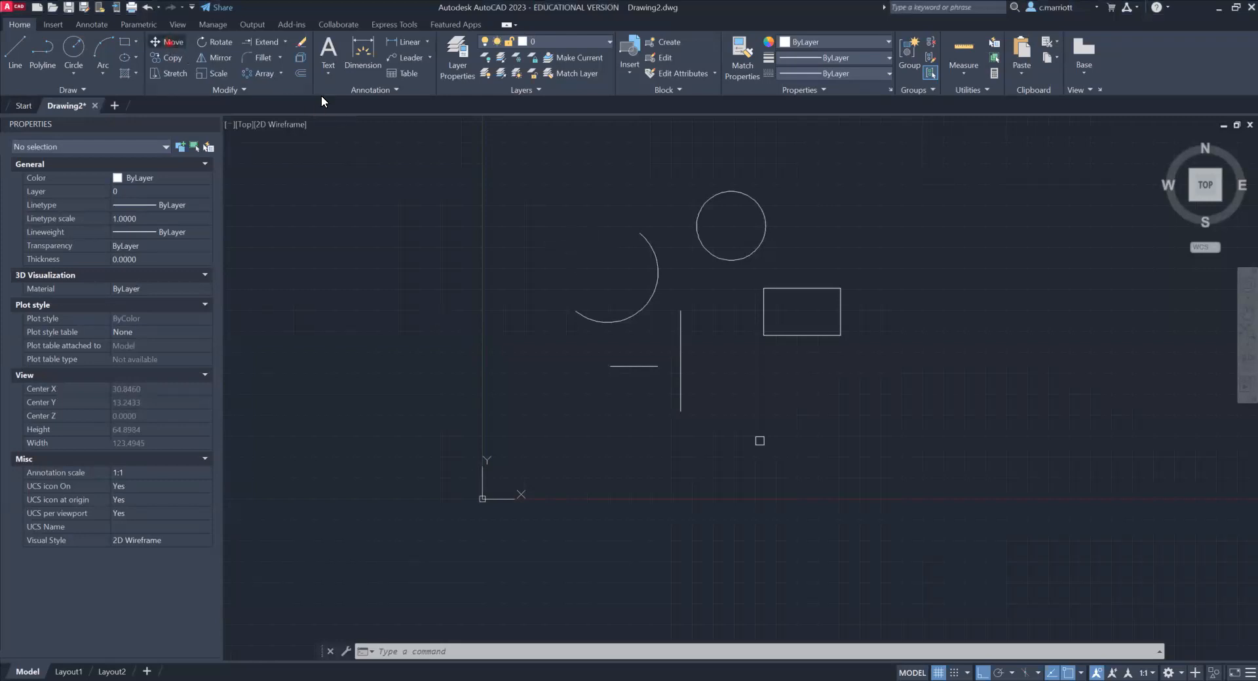
- Move the circle above the rectangle so that its centre sits on the rectangle's upper-left corner
left_click(169, 42)
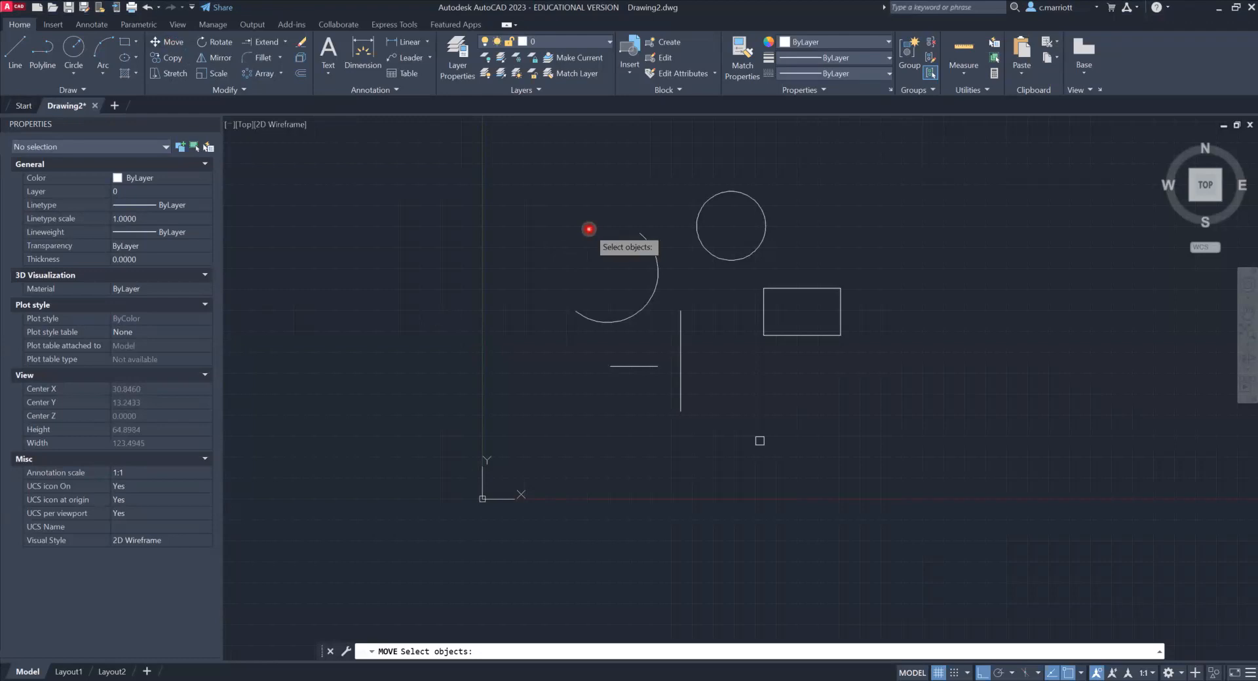
left_click(171, 42)
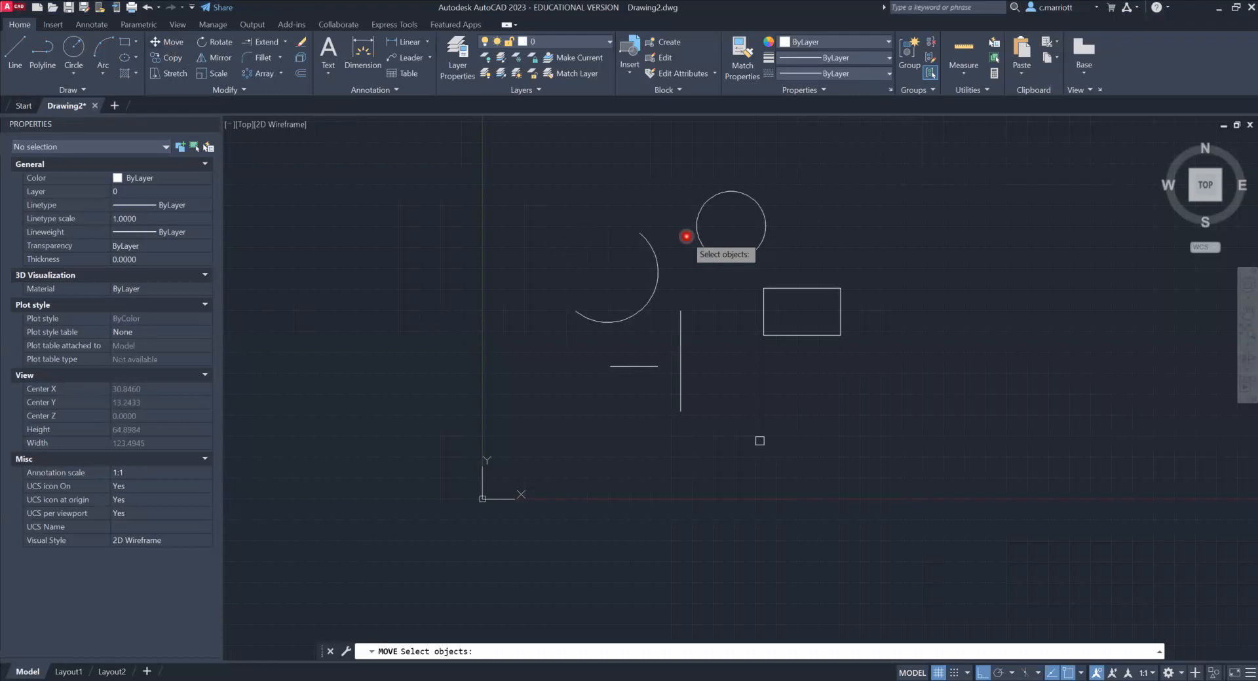
scroll(686, 236, "up", 2)
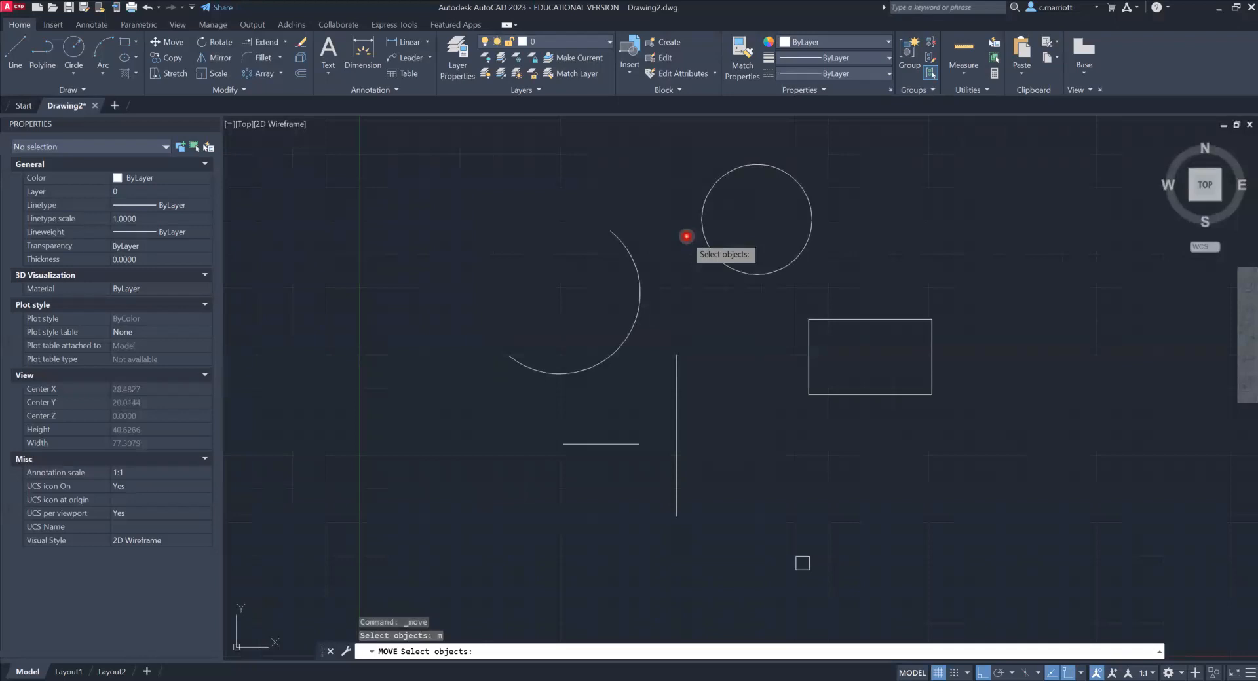
left_click(711, 254)
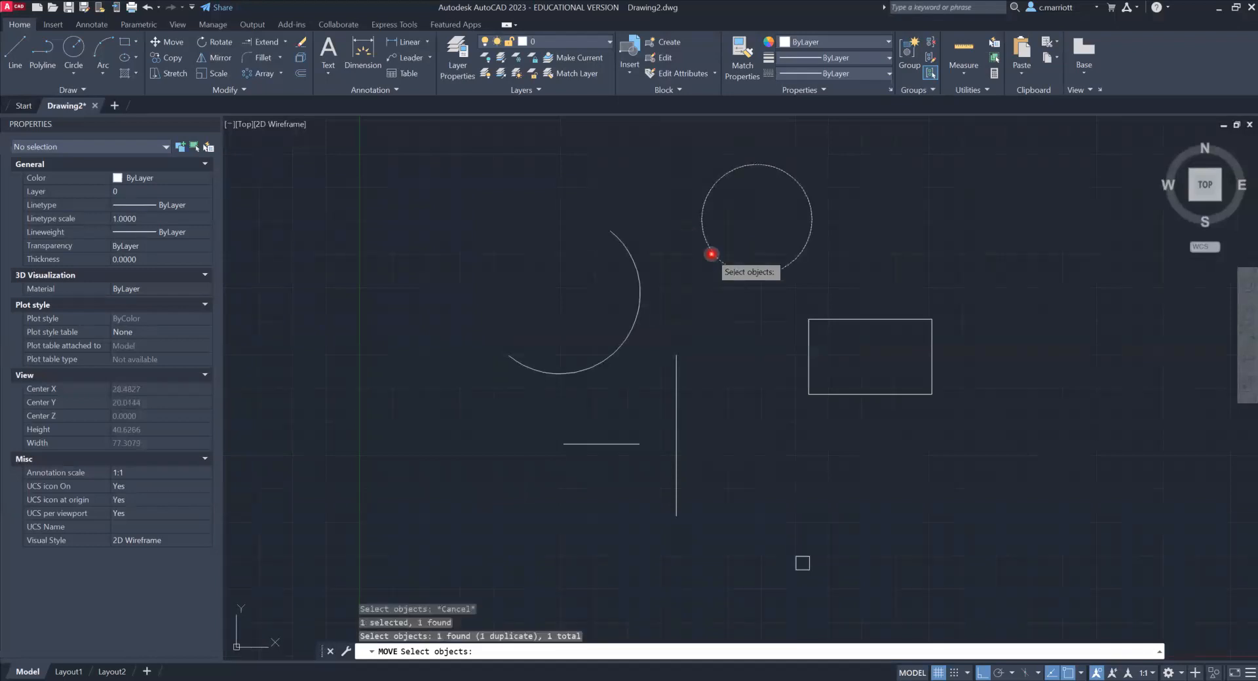
key("Return")
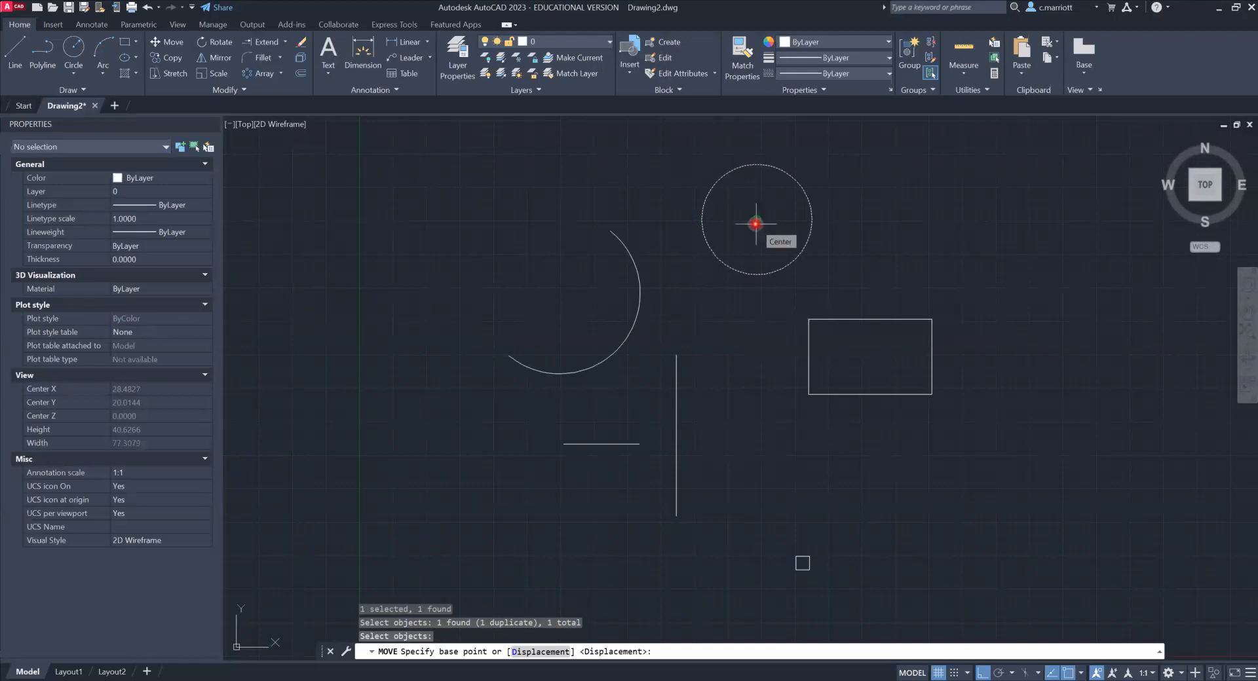
left_click(1080, 673)
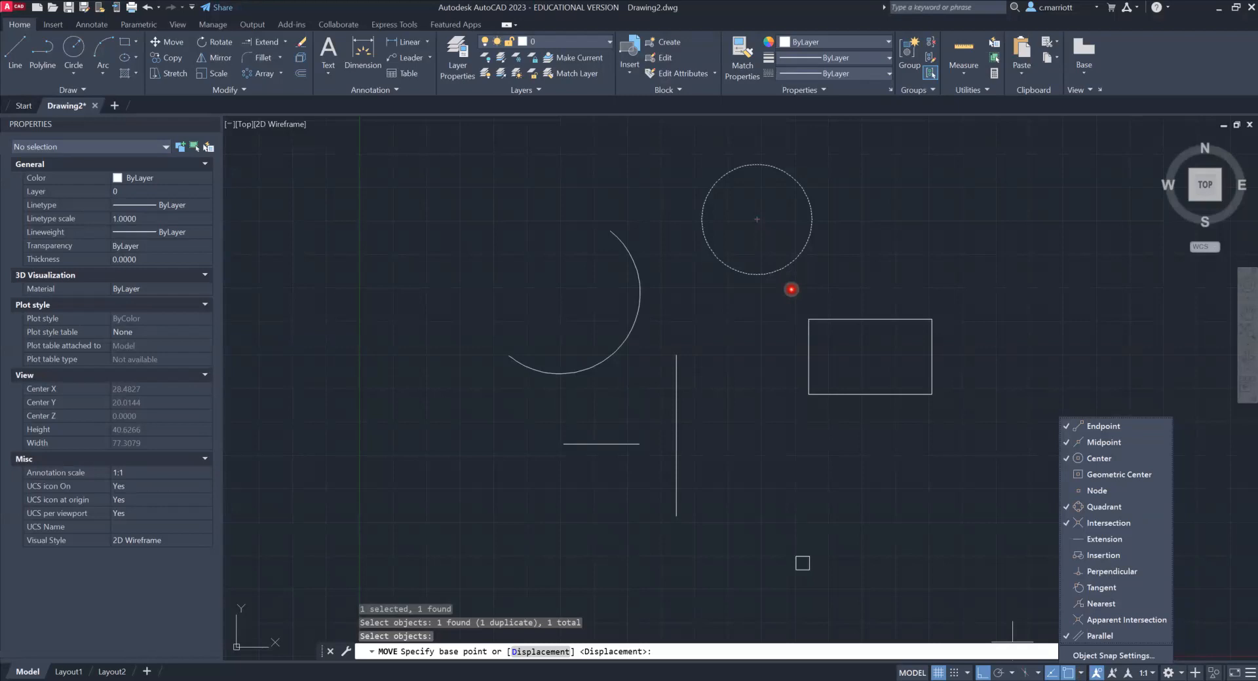
left_click(812, 219)
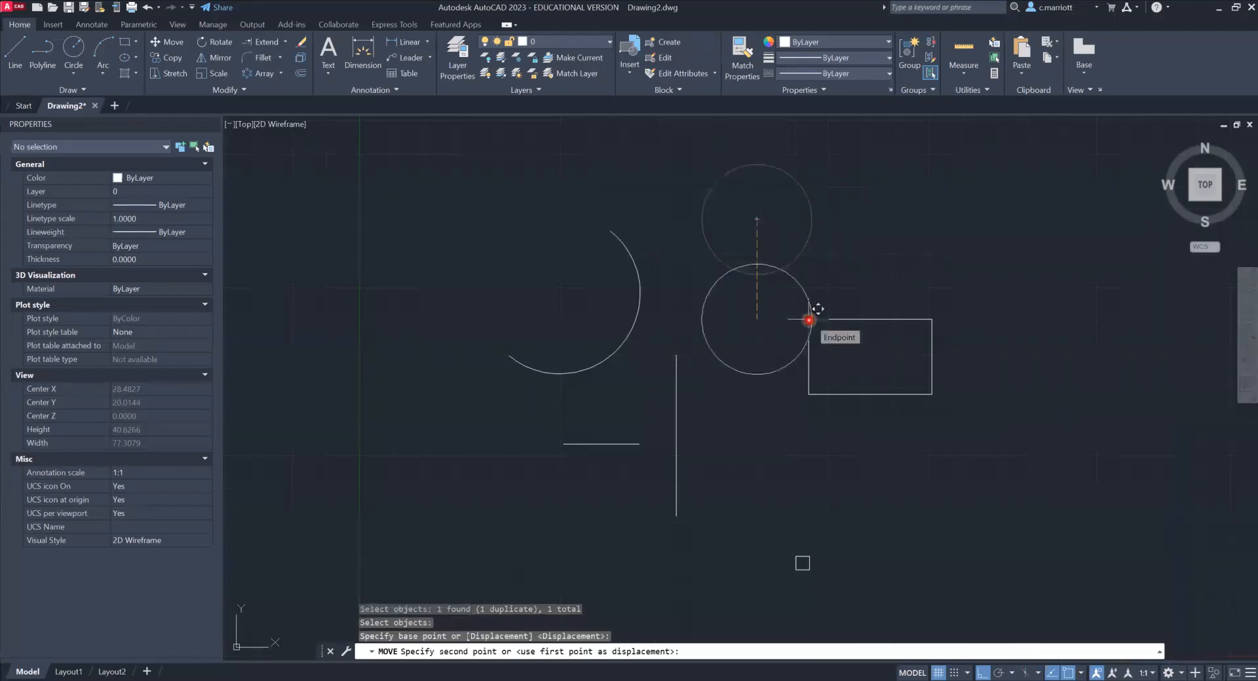
left_click(809, 320)
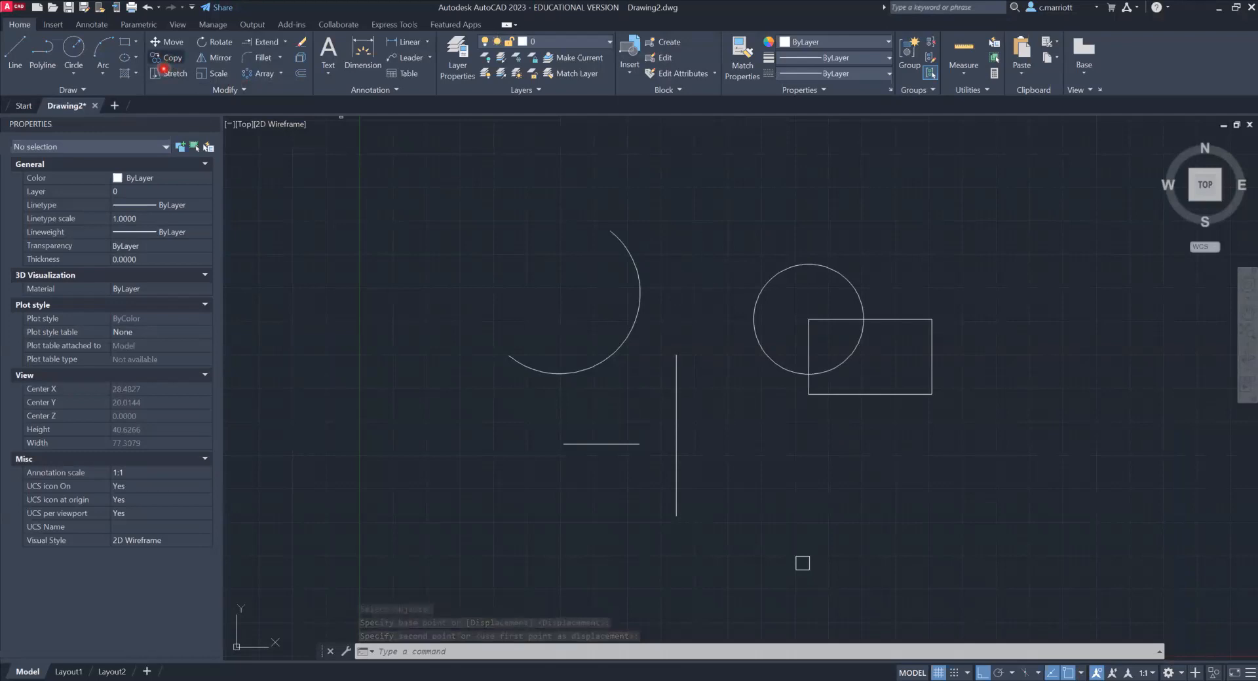
- Copy the circle from its centre onto the rectangle's upper-right corner and undo the copy
left_click(163, 64)
left_click(743, 320)
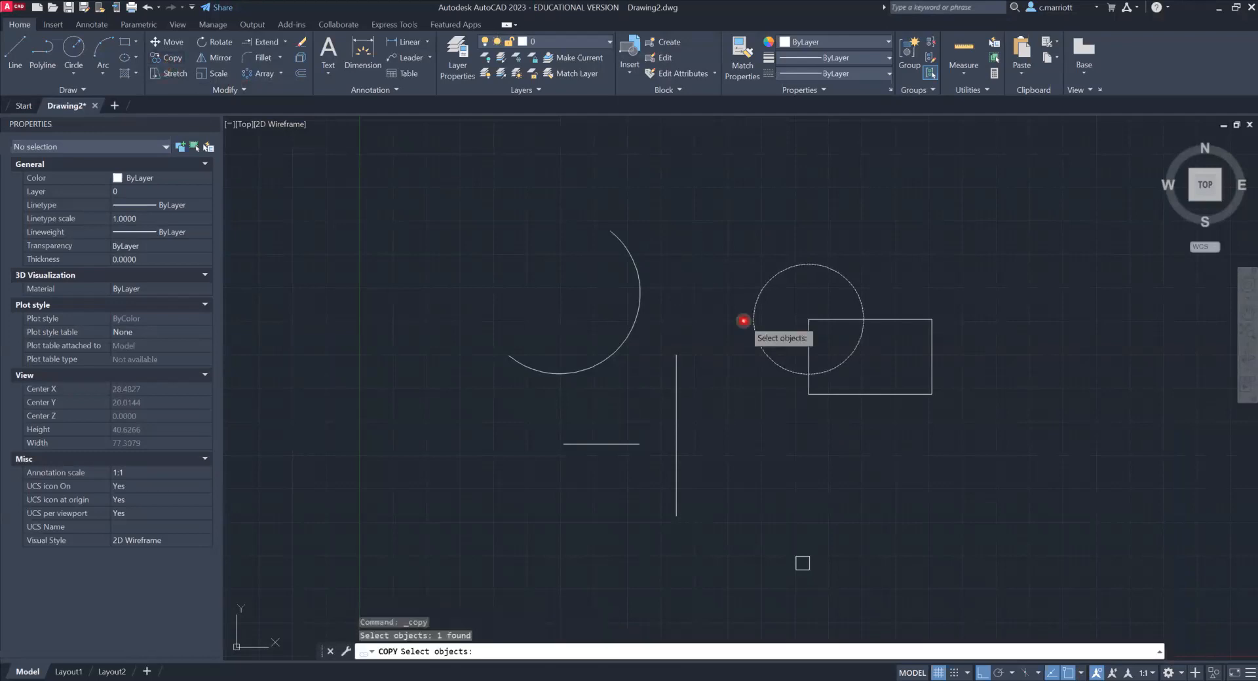
key("Return")
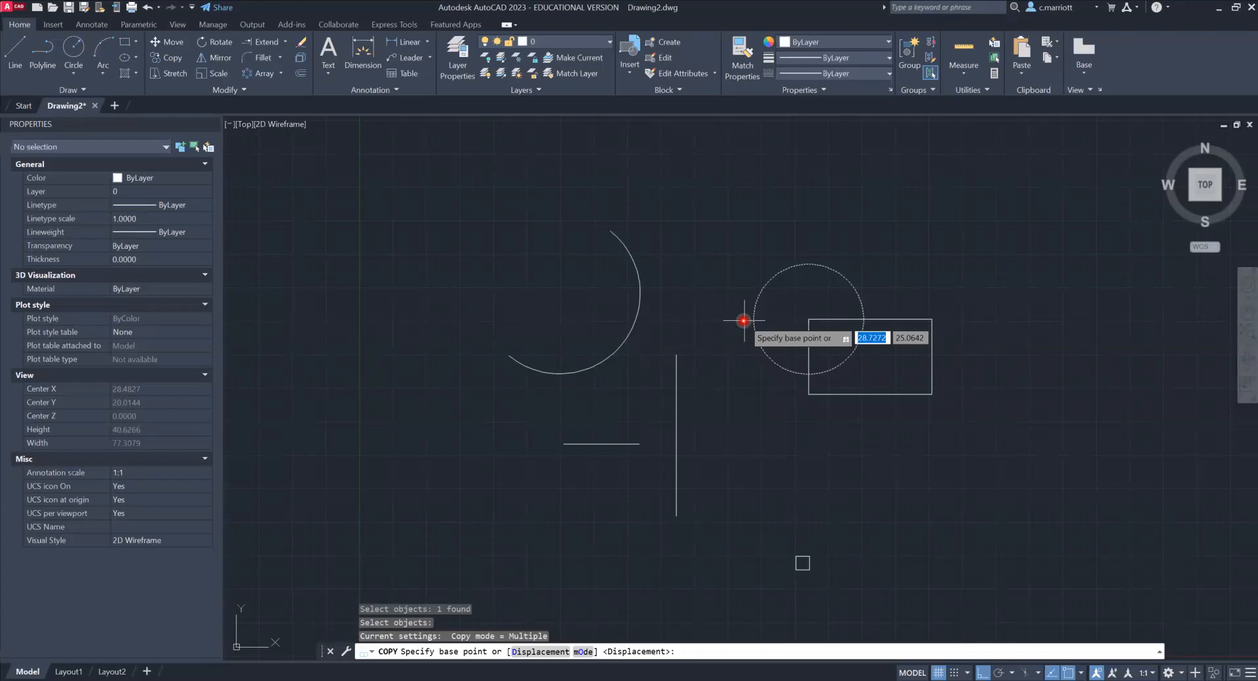
left_click(807, 319)
left_click(932, 319)
key("Escape")
key("Escape")
key("Escape")
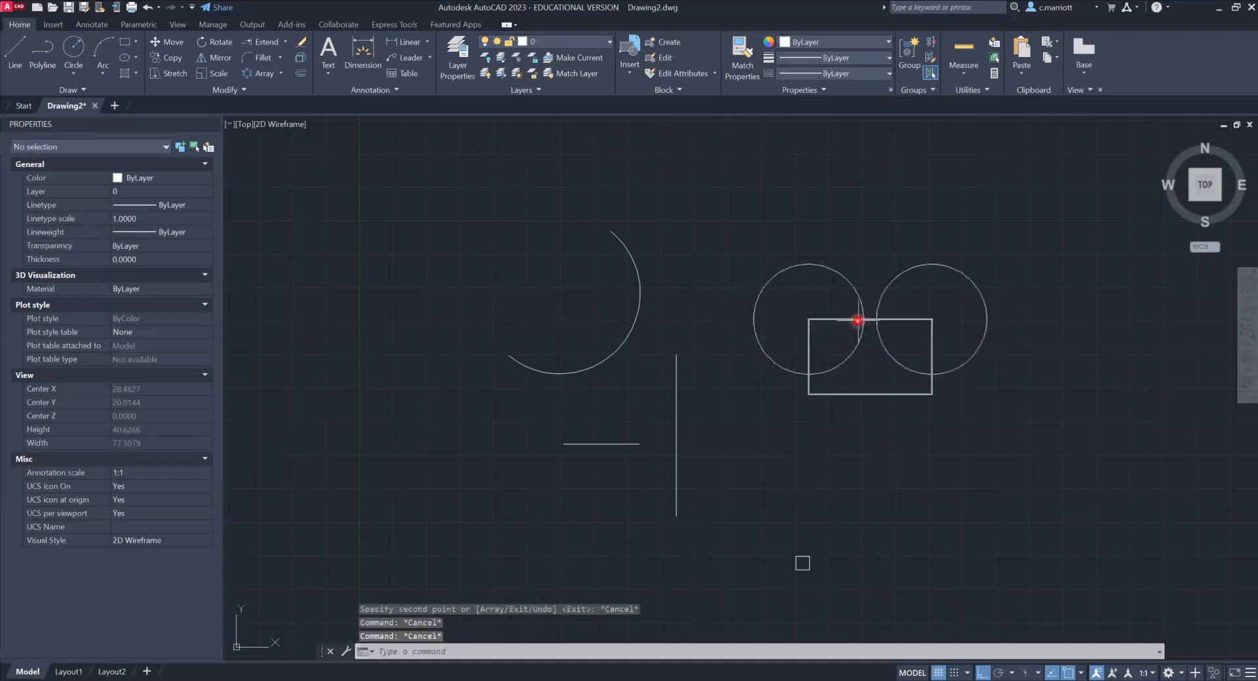
key("ctrl+z")
- Copy the circle horizontally 5 units to the right from its centre and undo the copy
left_click(854, 285)
left_click(533, 185)
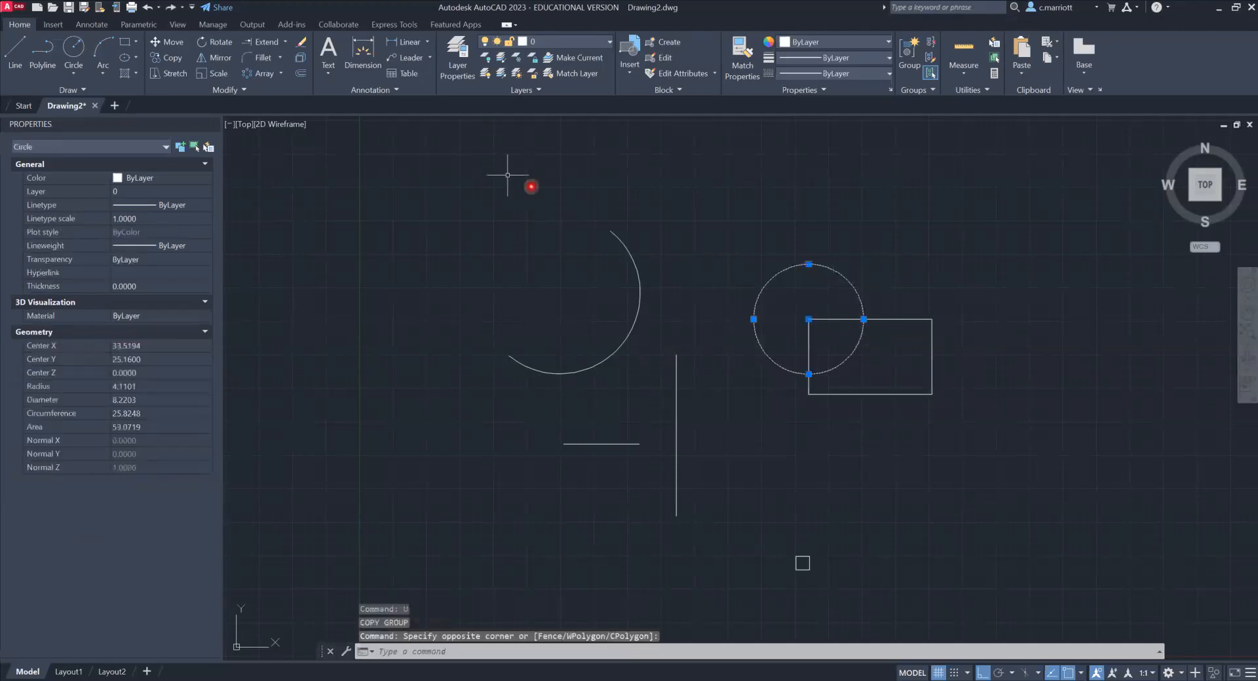
left_click(168, 59)
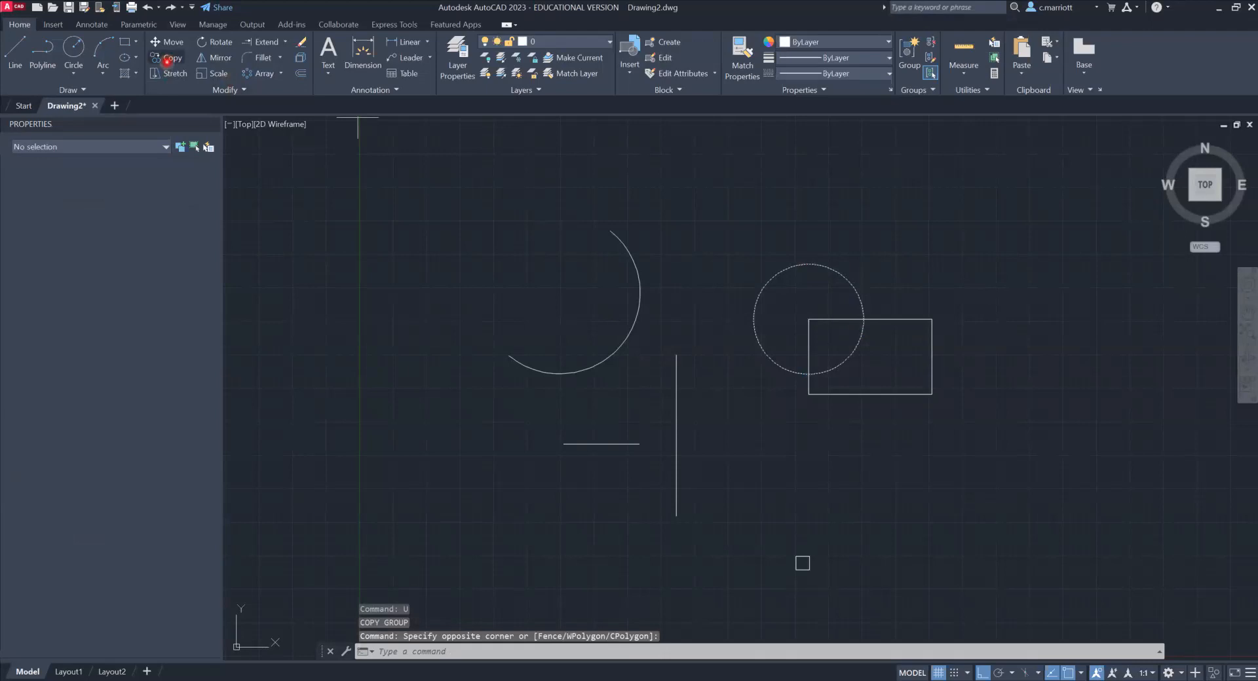
left_click(809, 319)
type("5")
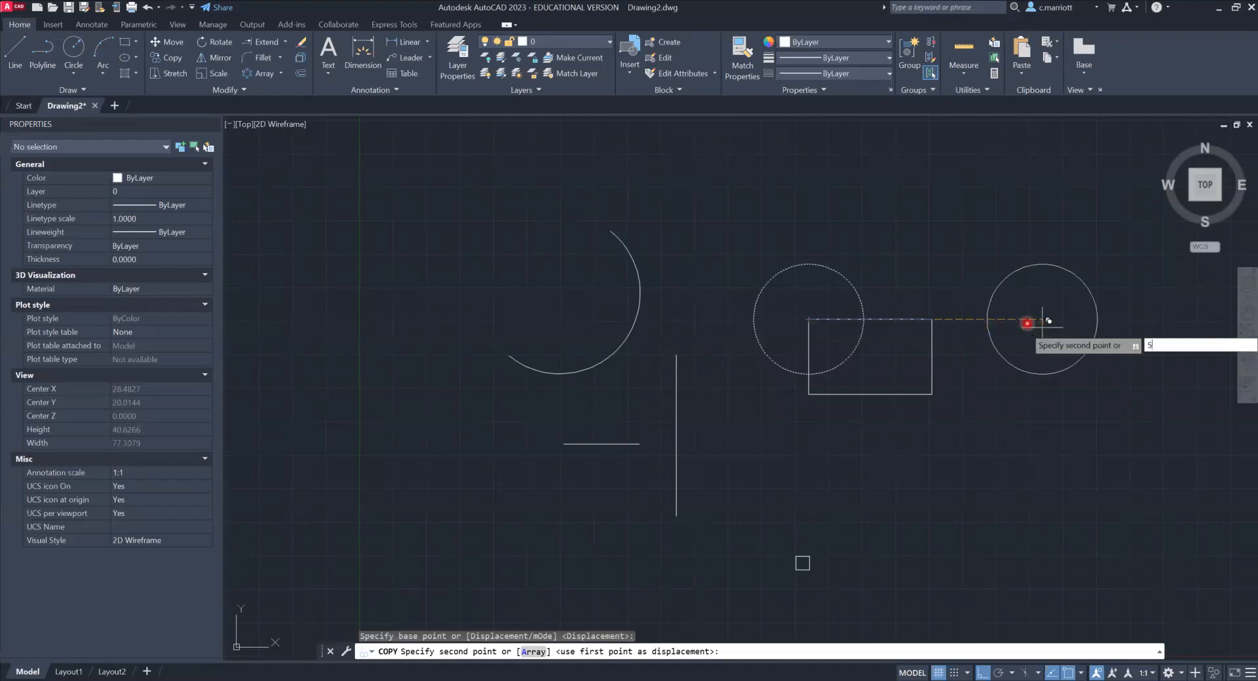
key("Return")
key("Escape")
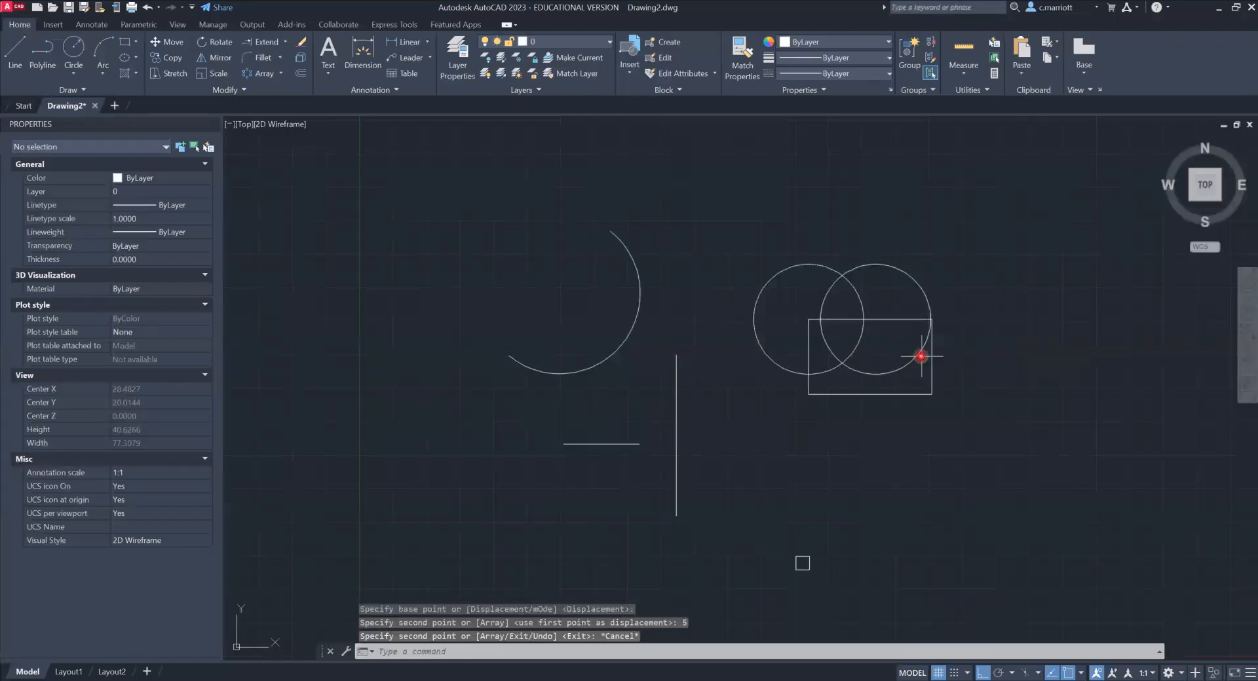
type("U")
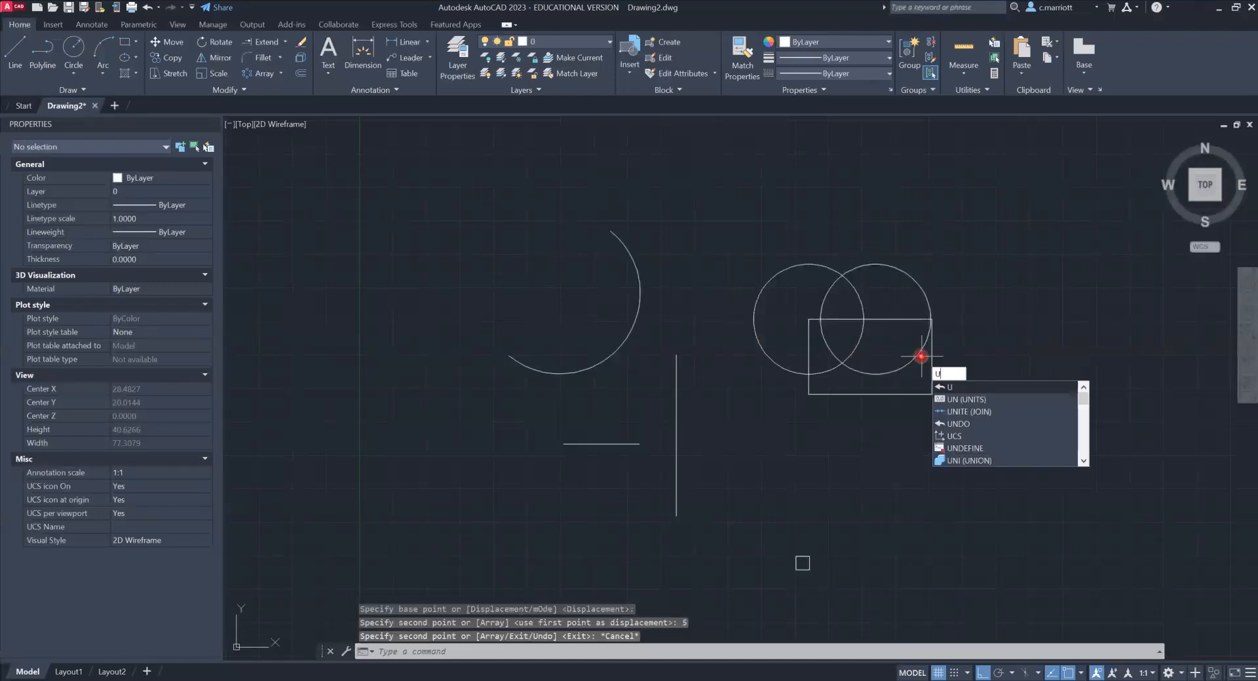
key("Return")
- Copy the circle horizontally 10 units to the right of the original
left_click(768, 282)
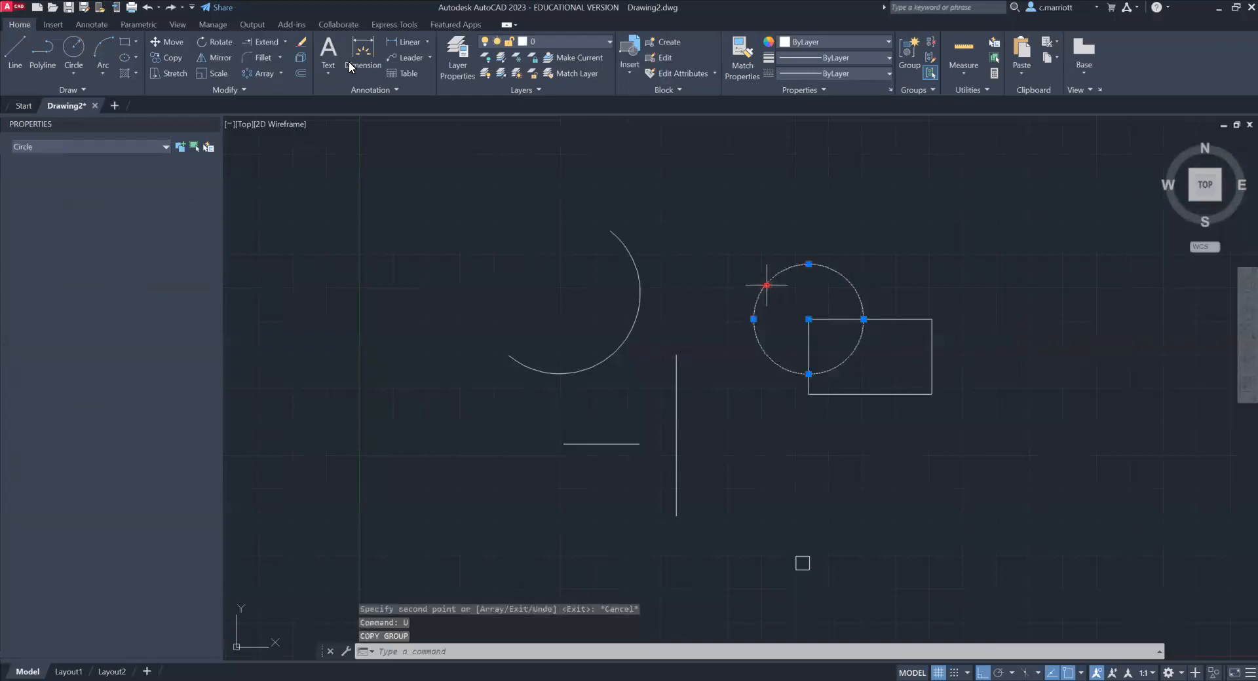
left_click(166, 59)
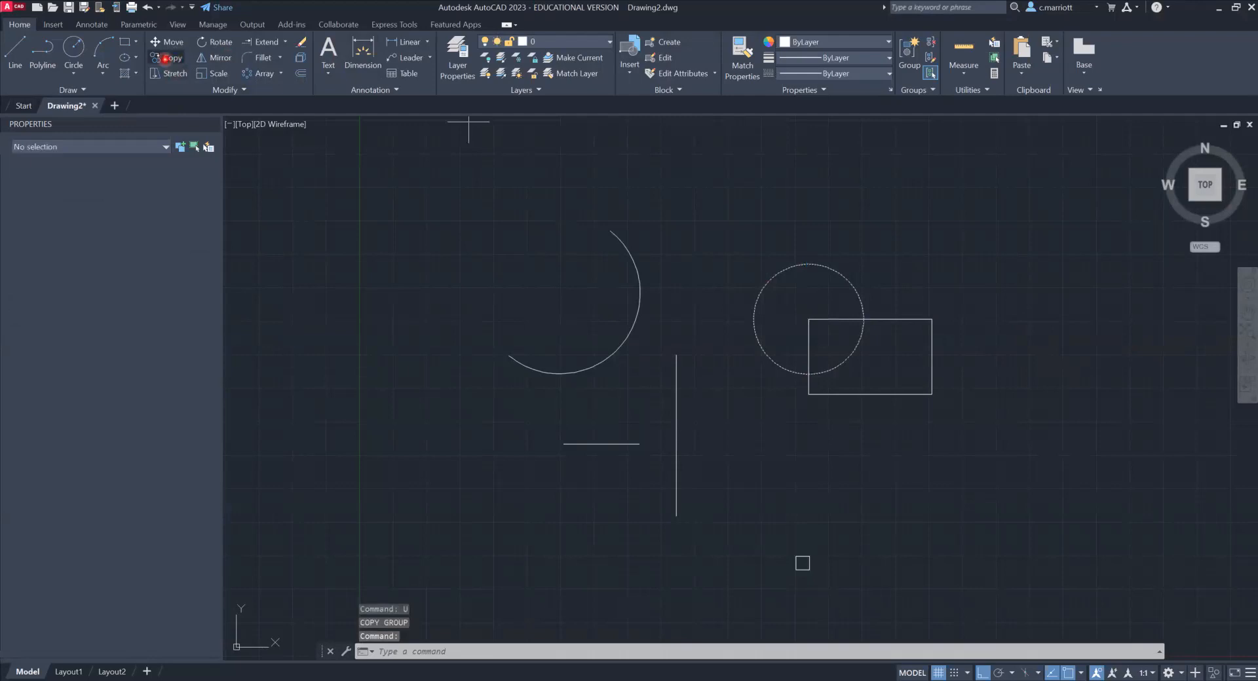
type("10")
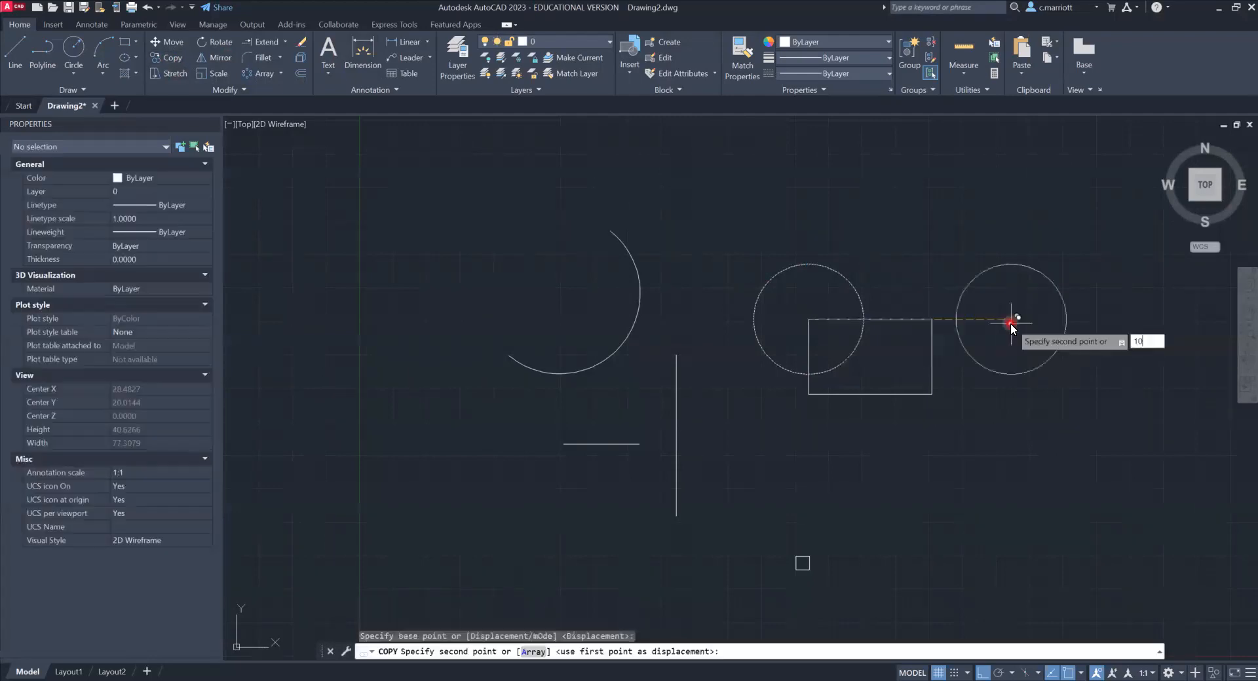
key("Return")
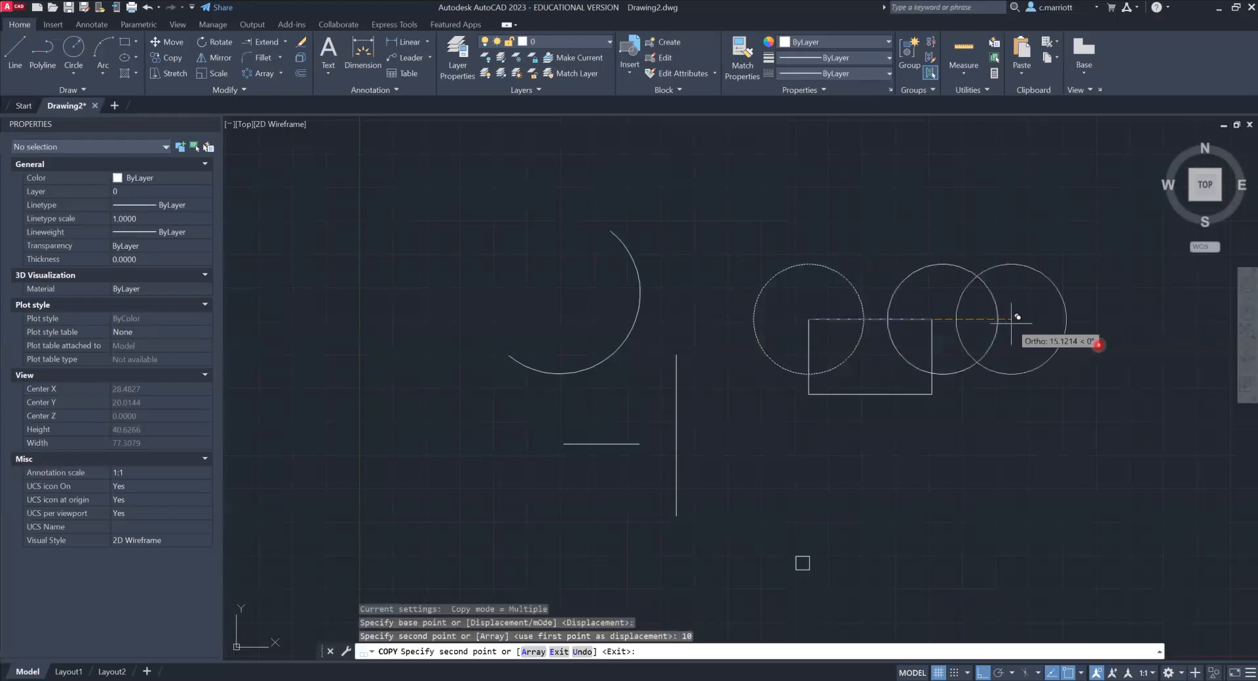
key("Escape")
key("Escape")
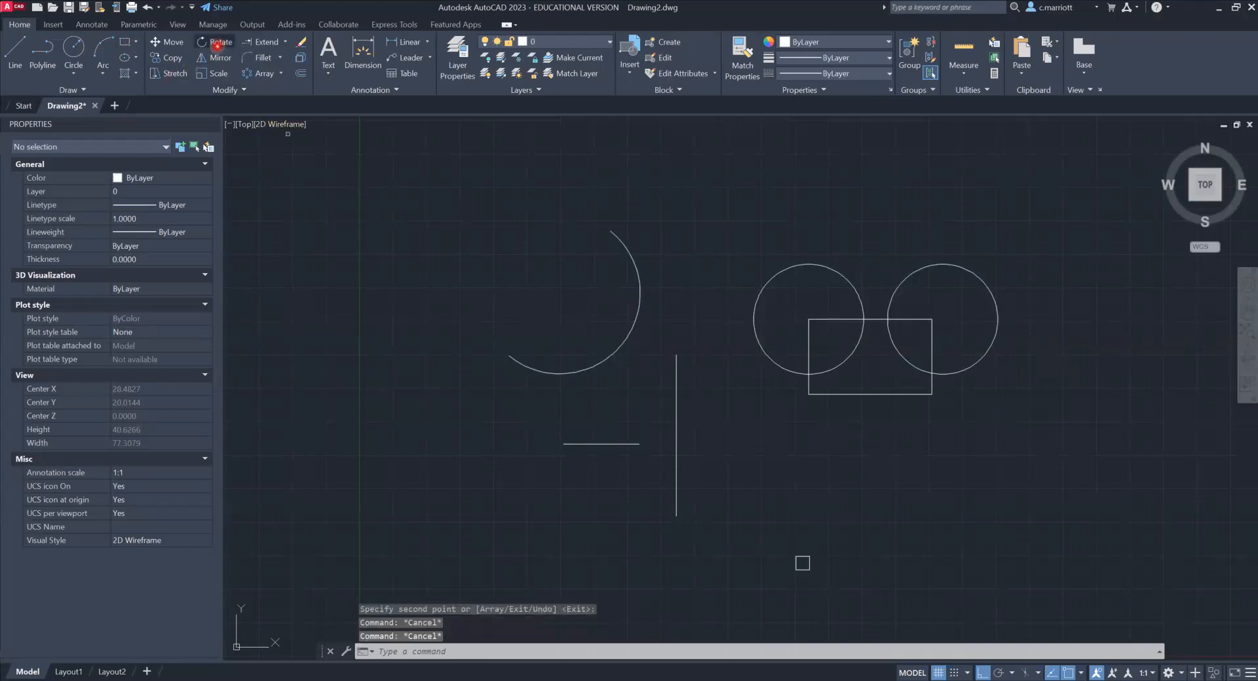
left_click(217, 46)
left_click(812, 407)
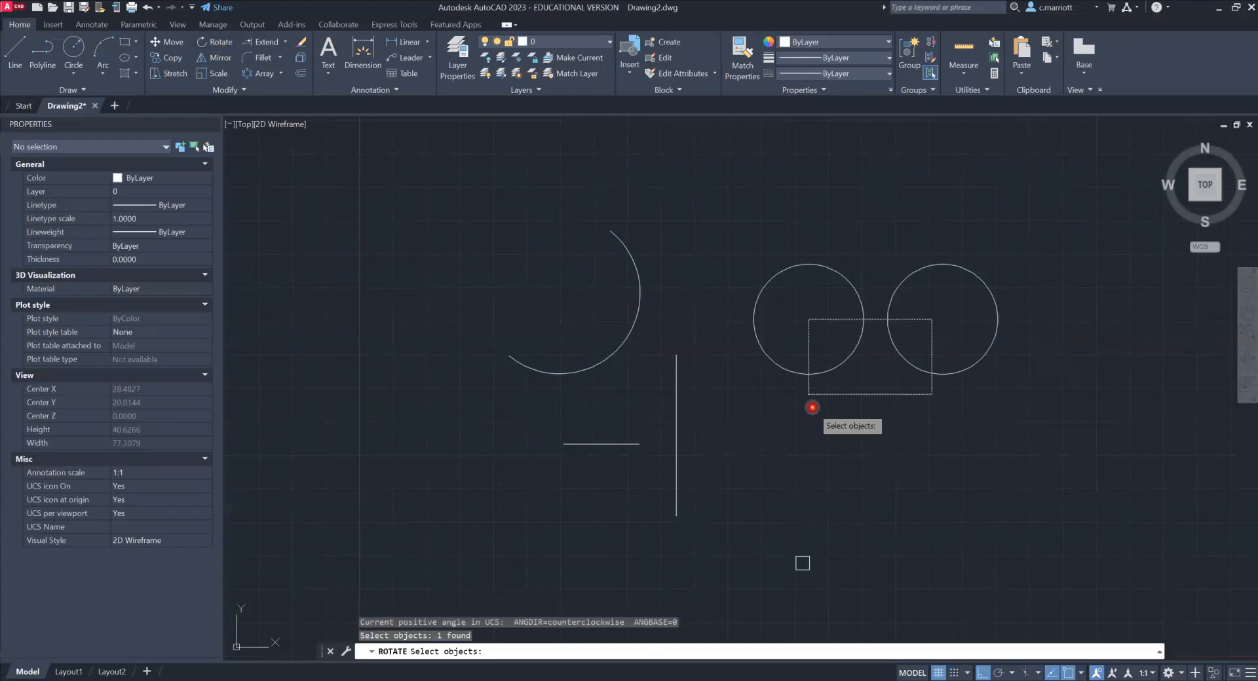
key("Return")
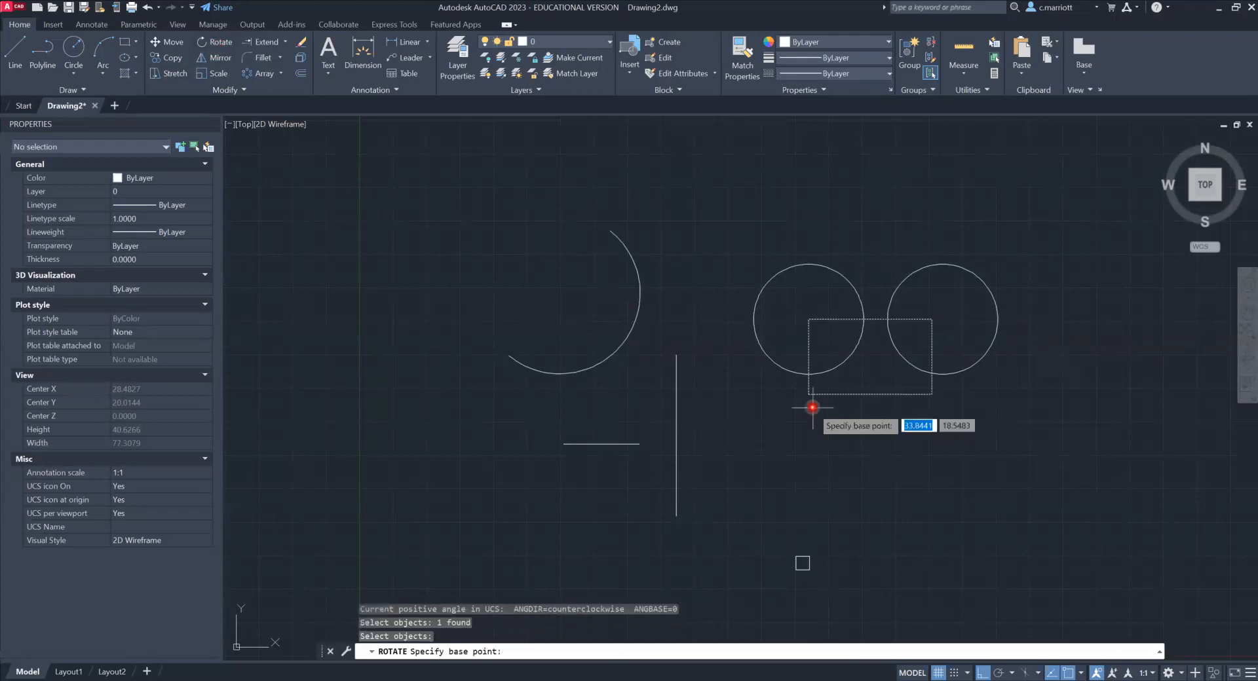
key("Escape")
key("Escape")
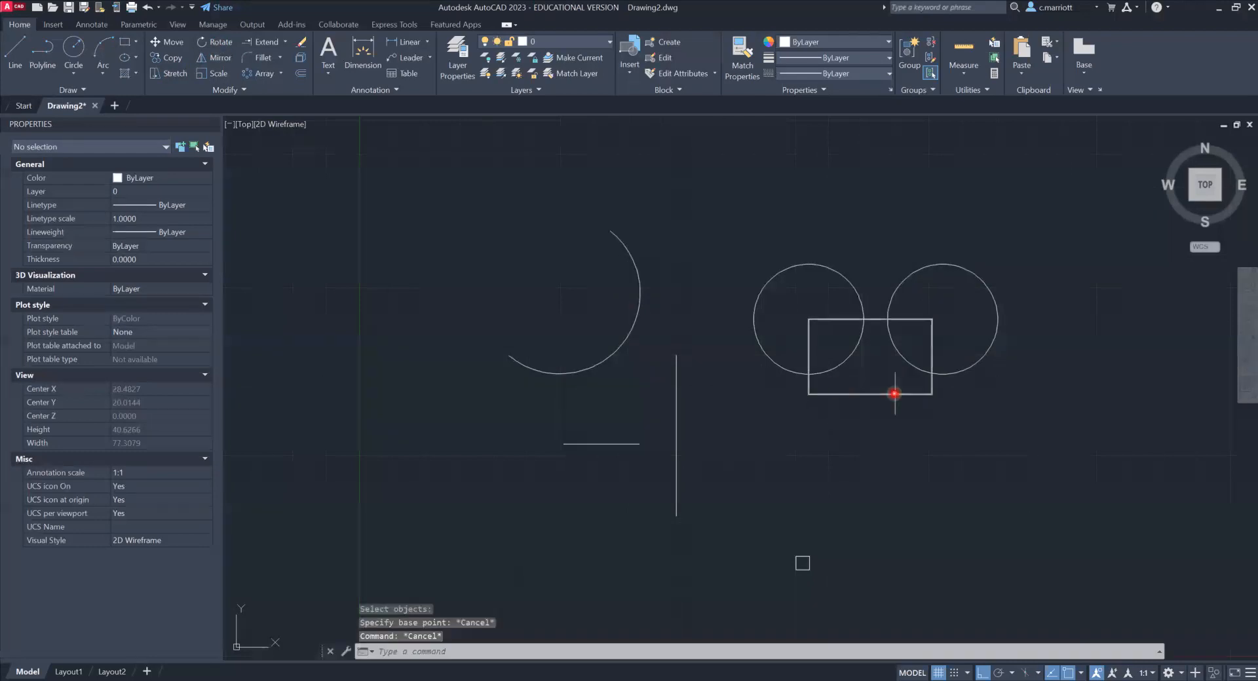
- Replace the copied circle with a copy centred on the rectangle's upper-right corner
left_click(955, 372)
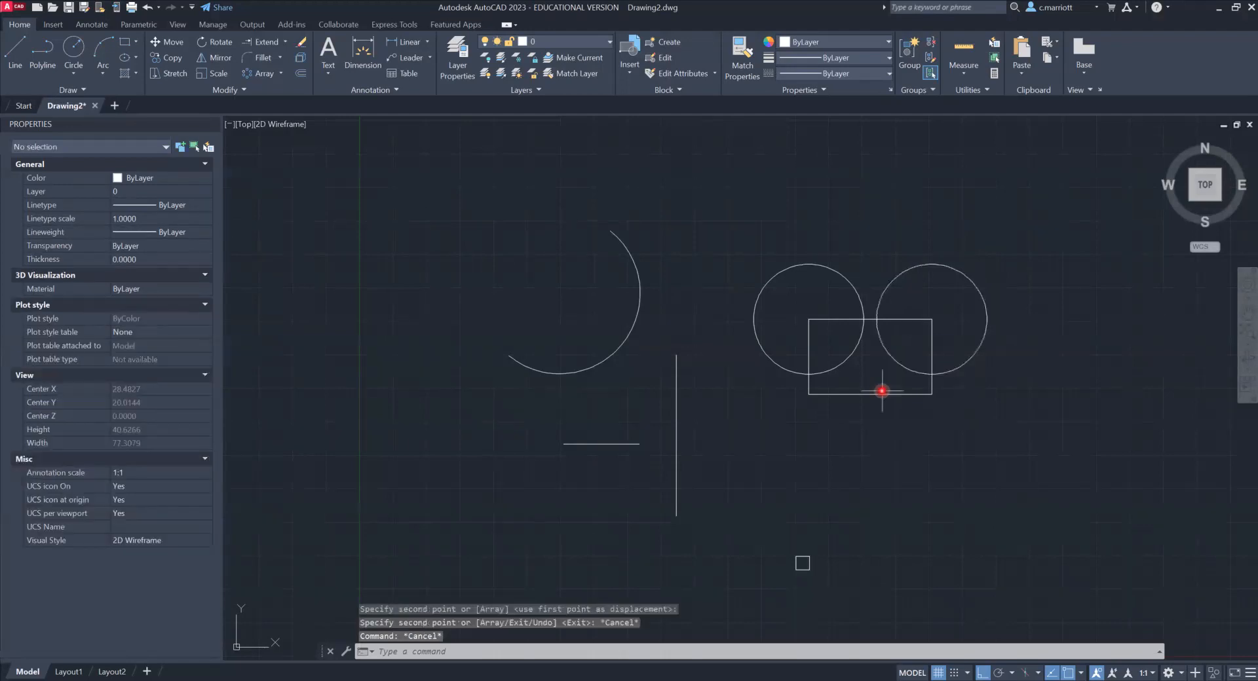
- Rotate both circles and the rectangle 60 degrees about the midpoint of the rectangle's bottom edge and undo the rotation
type("RO")
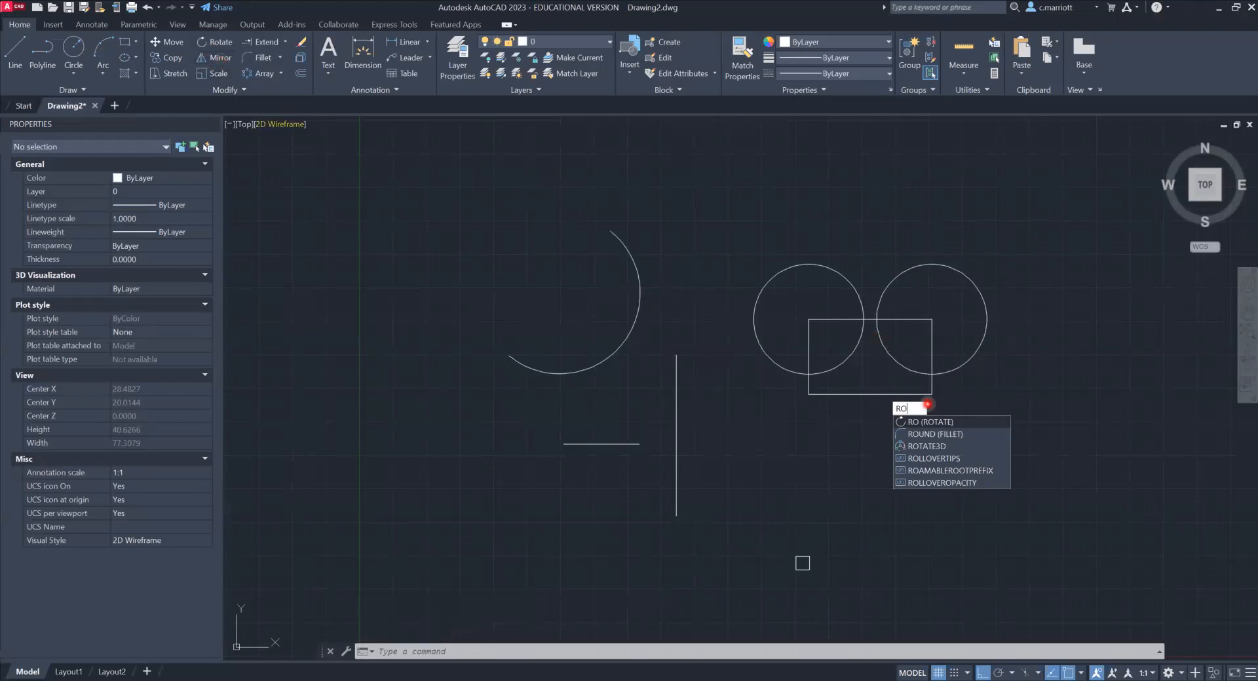
key("Return")
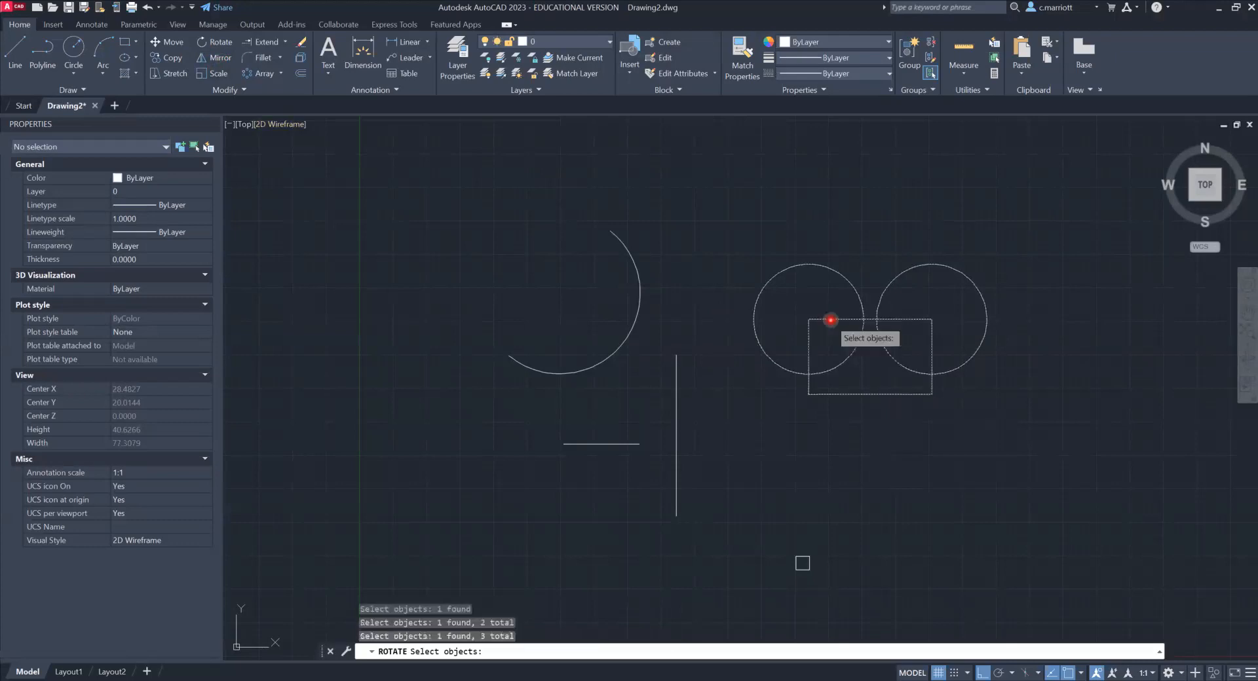
key("Return")
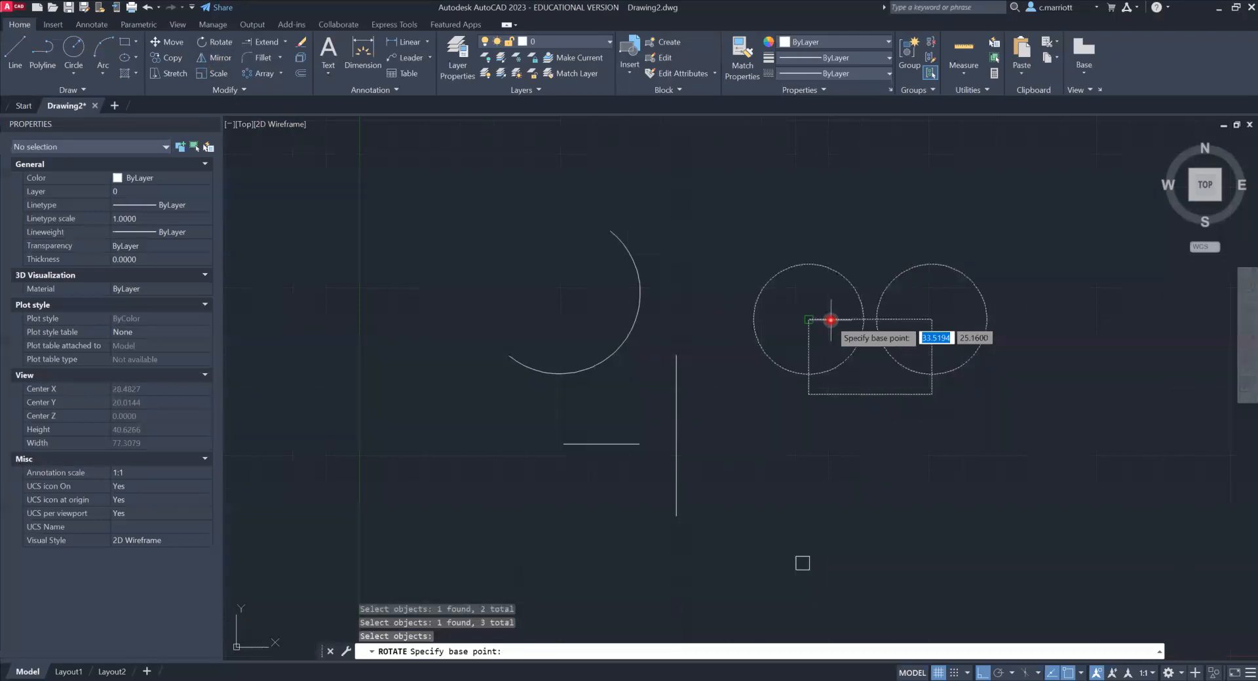
left_click(869, 393)
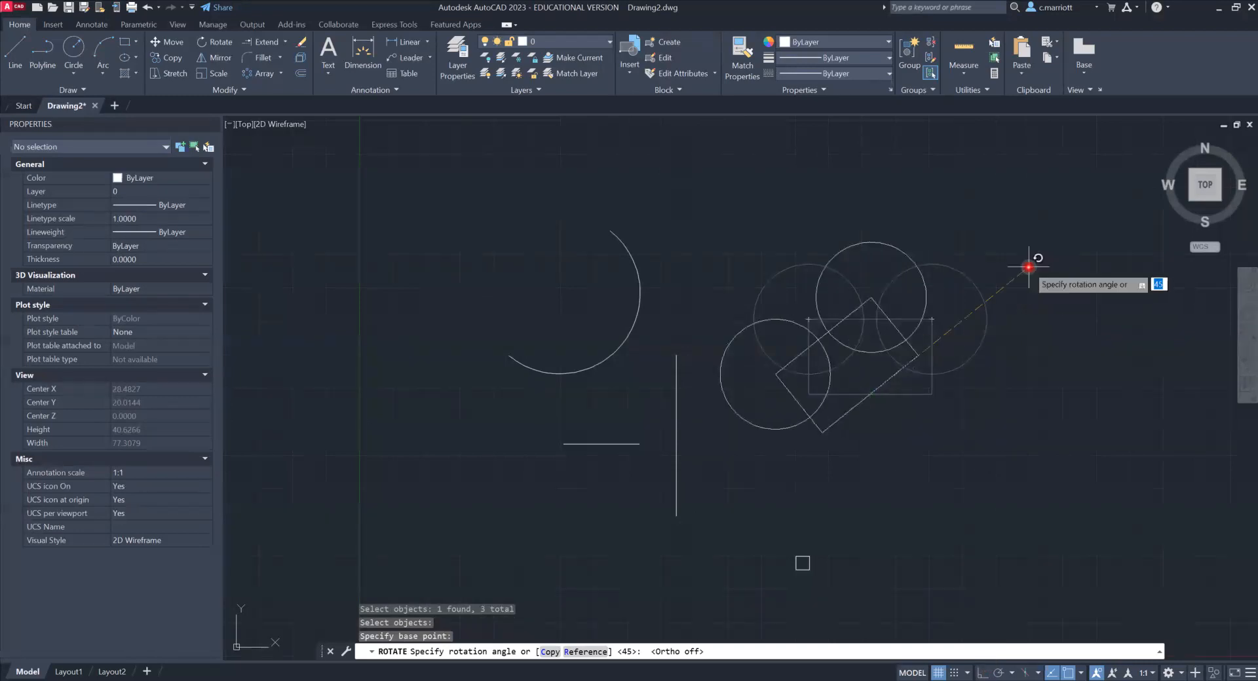
type("60")
key("Return")
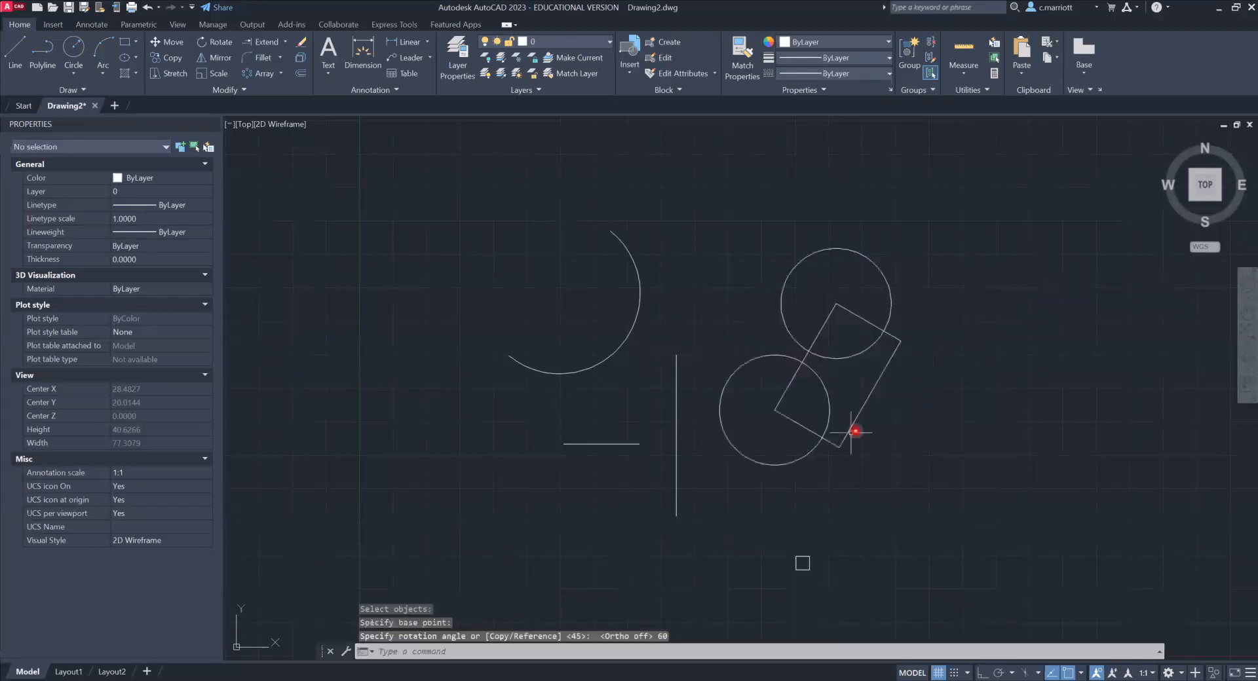
key("Escape")
key("Escape")
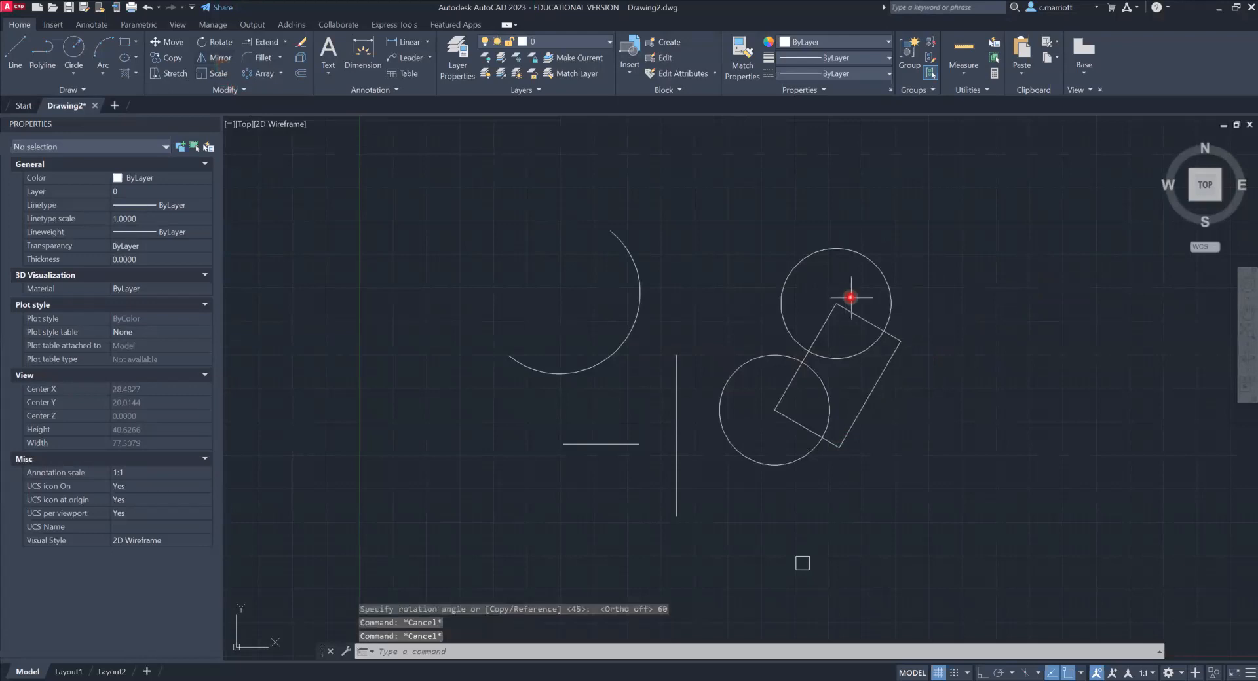
type("u")
key("Return")
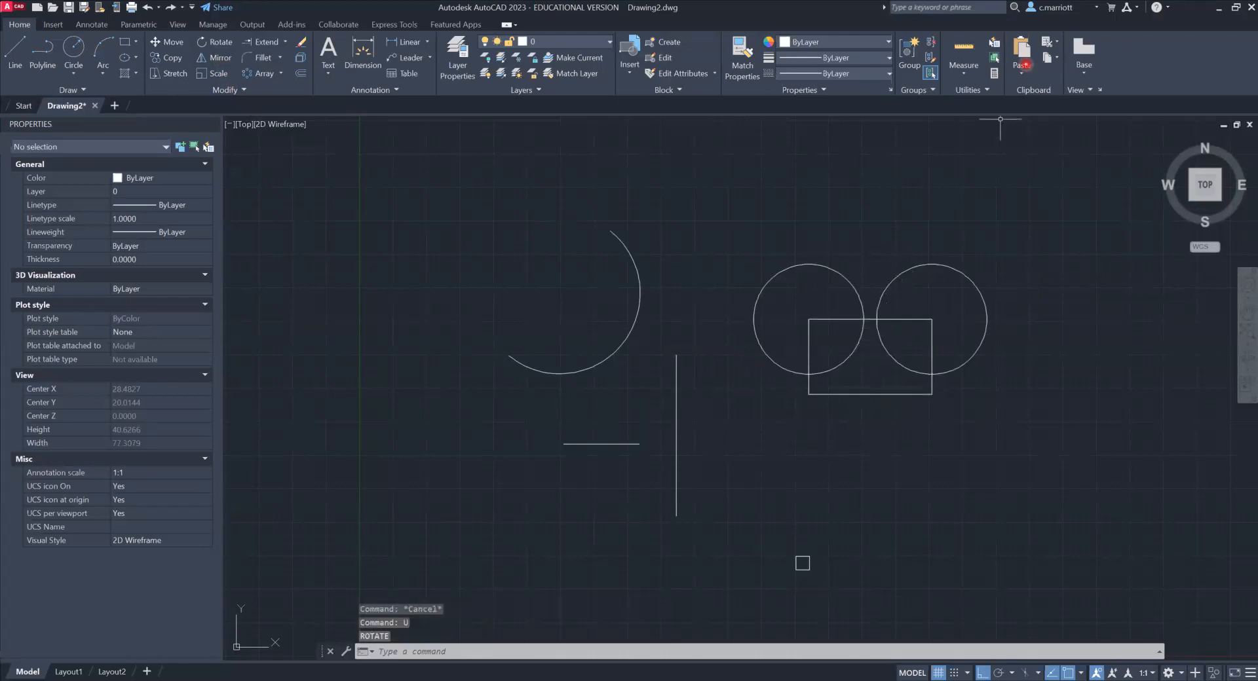
- Mirror the rectangle about its right edge with the source object erased, and undo the mirror
left_click(209, 58)
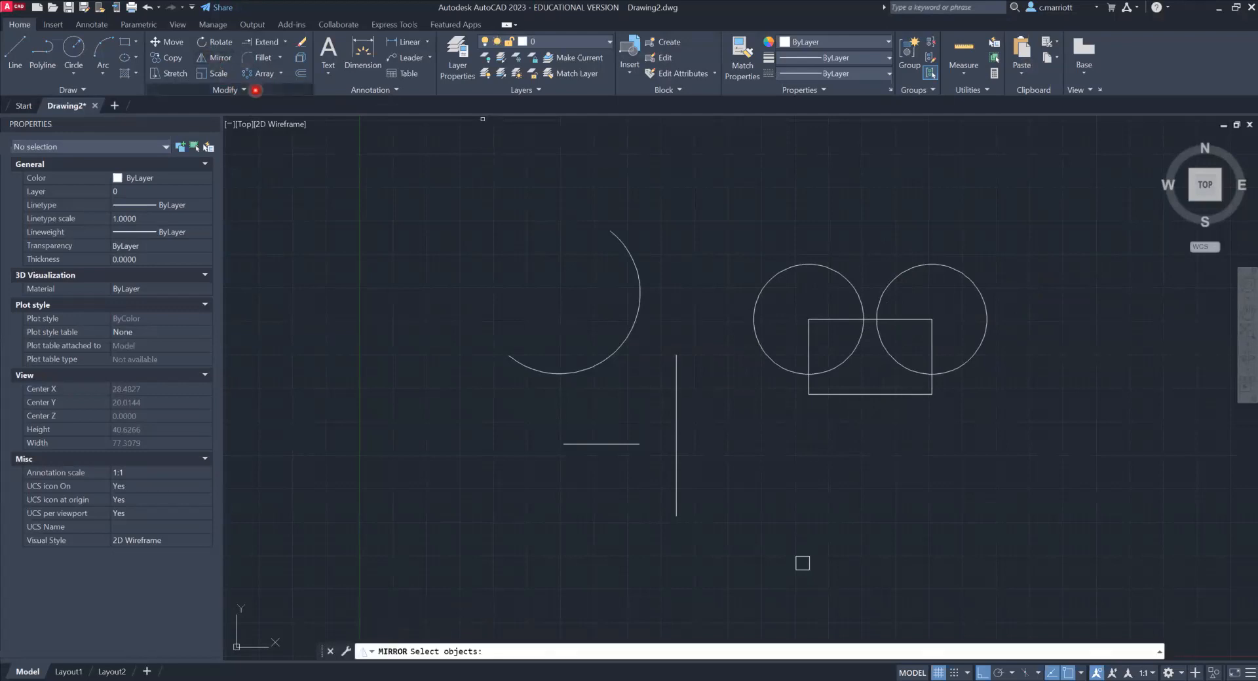
left_click(930, 344)
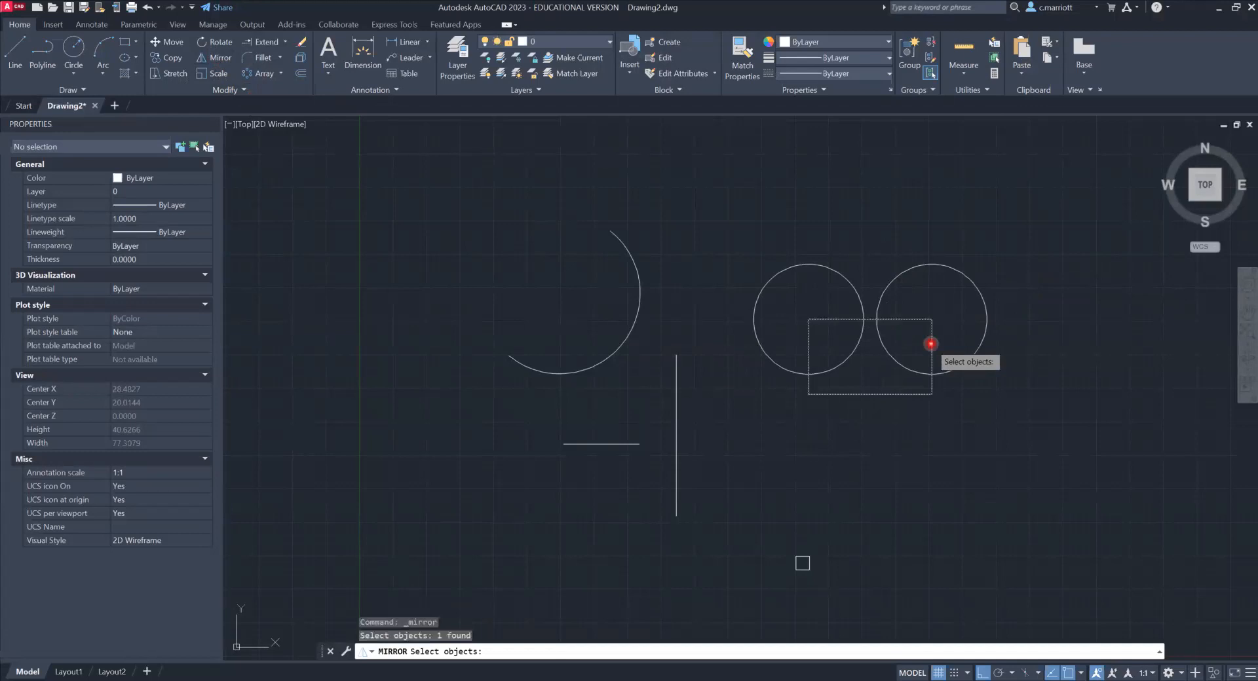
key("Return")
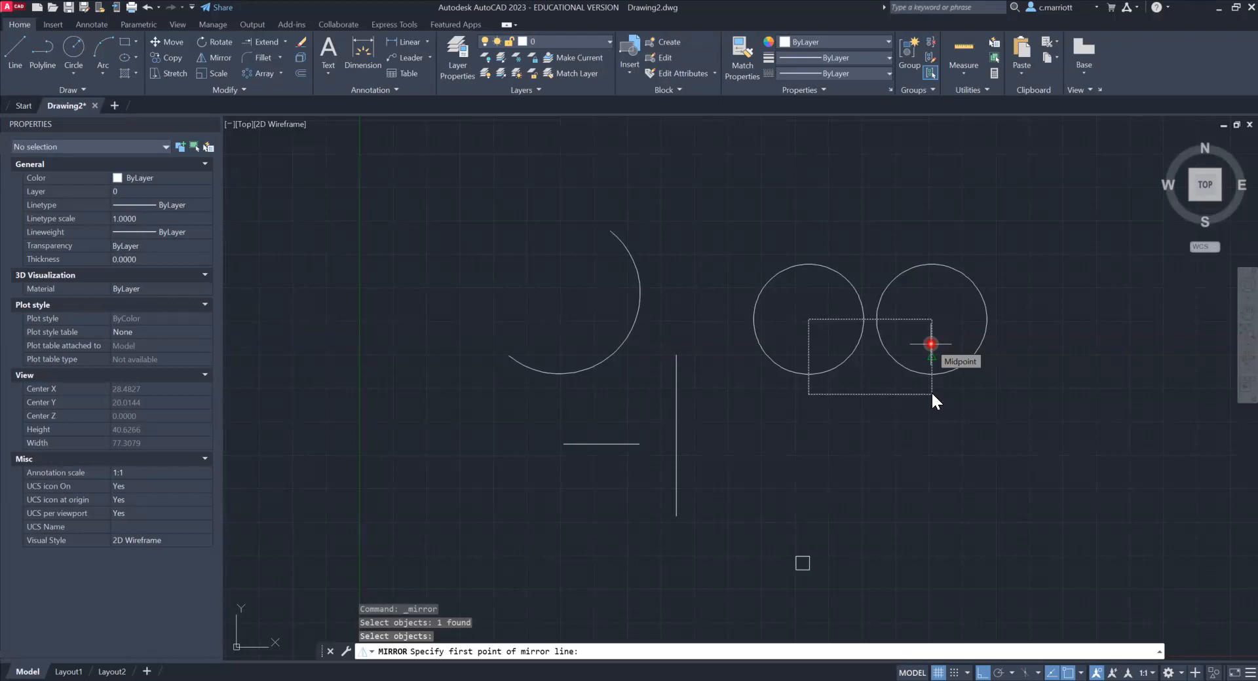
left_click(930, 344)
left_click(931, 393)
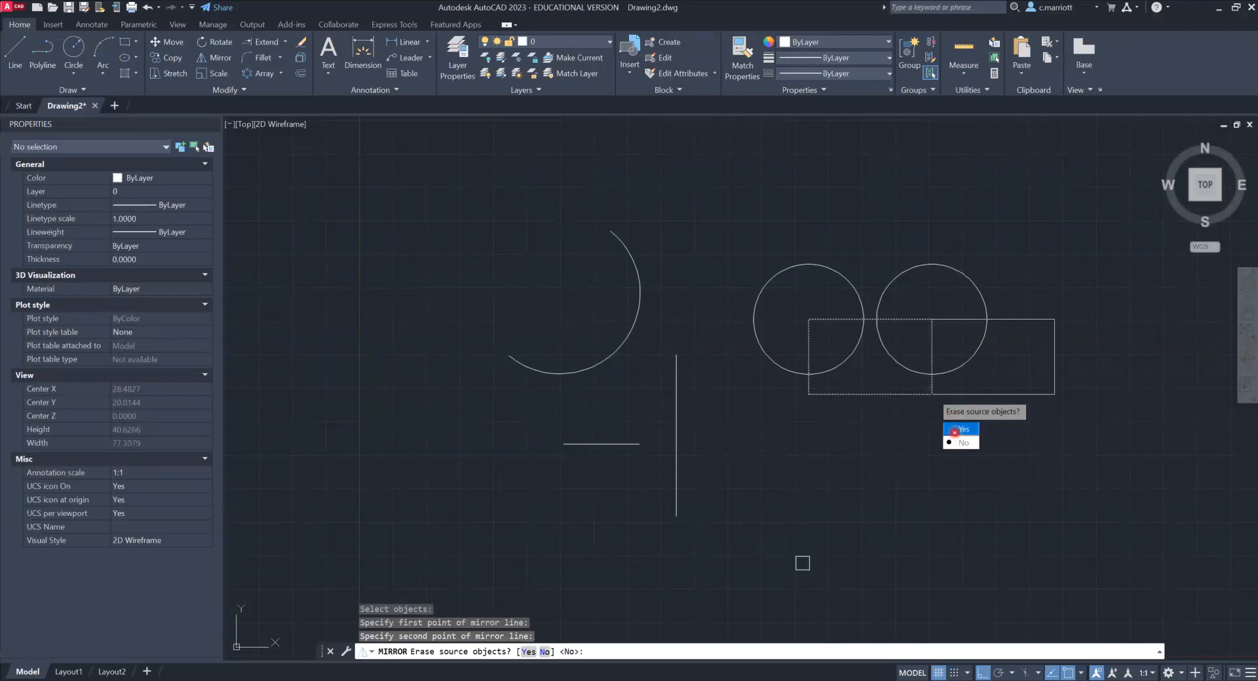
left_click(956, 431)
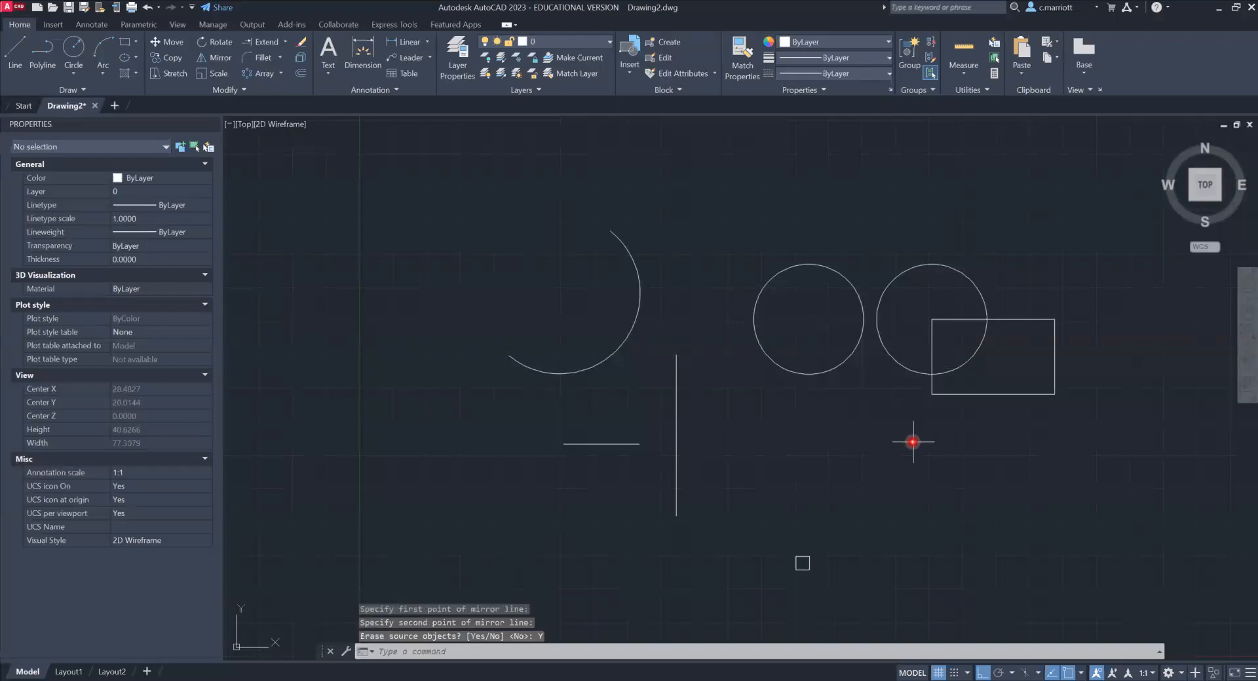
type("u")
key("Return")
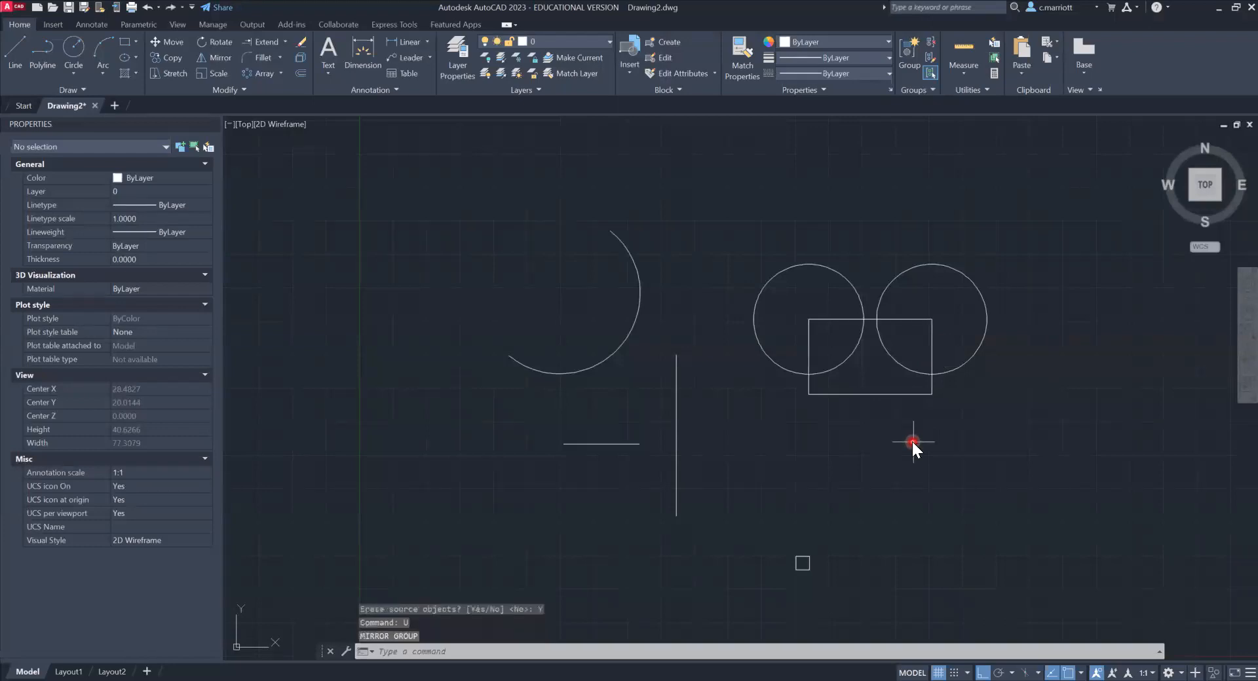
type("MI")
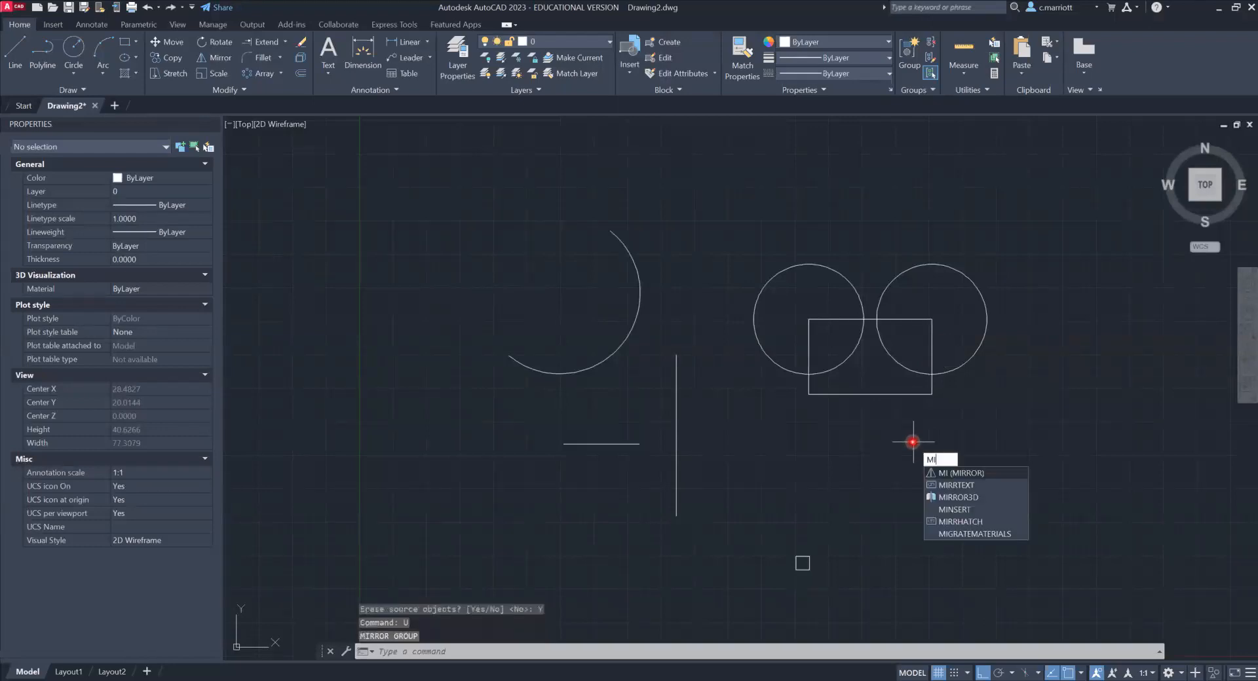
key("Return")
left_click(884, 393)
key("Return")
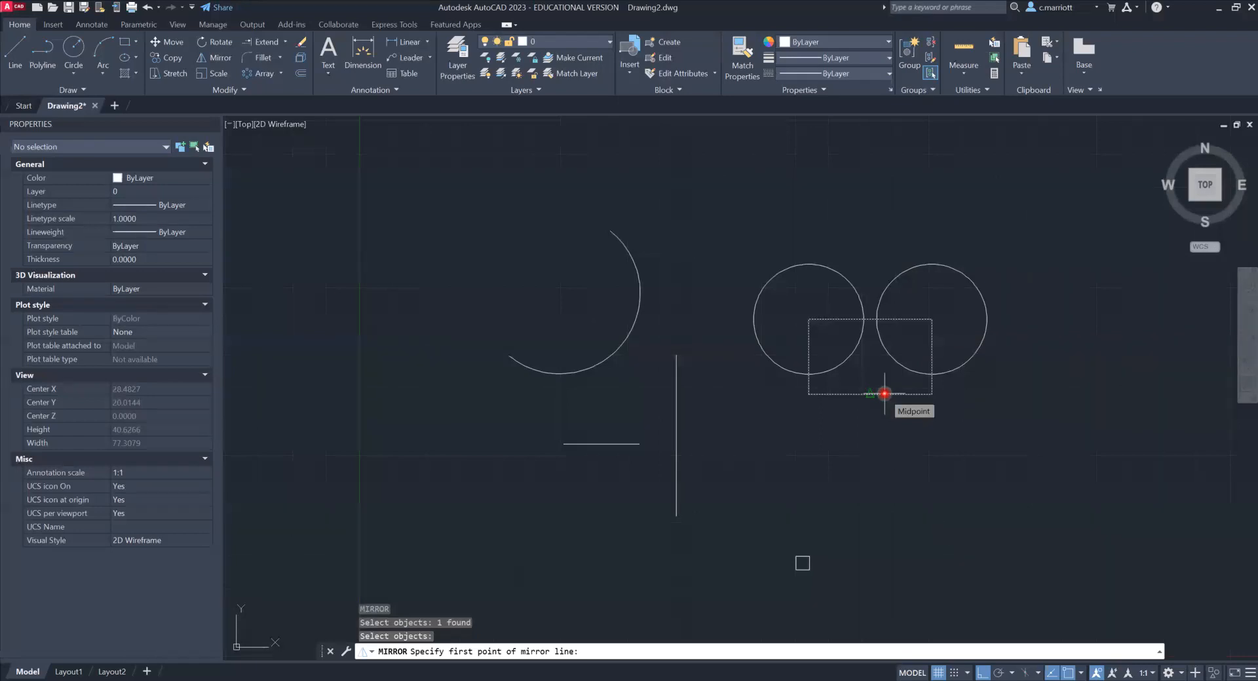
left_click(883, 393)
left_click(980, 414)
key("Escape")
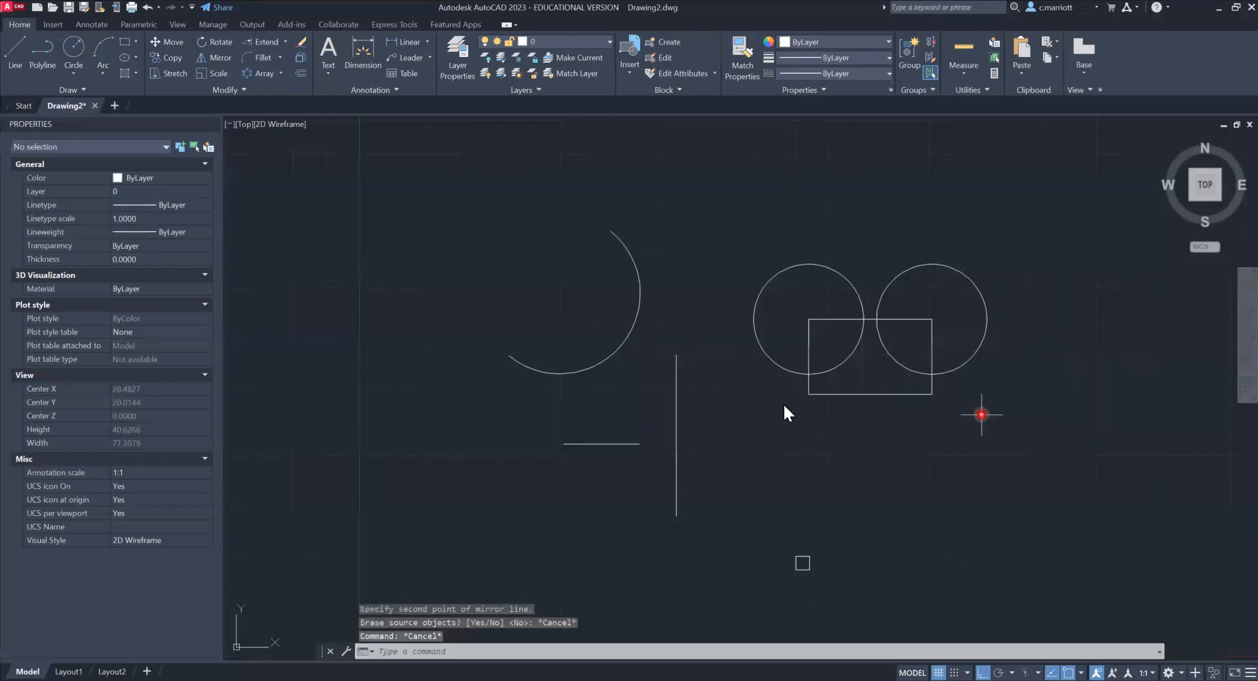
- Mirror the rectangle about its right edge, keeping the source object
type("MI")
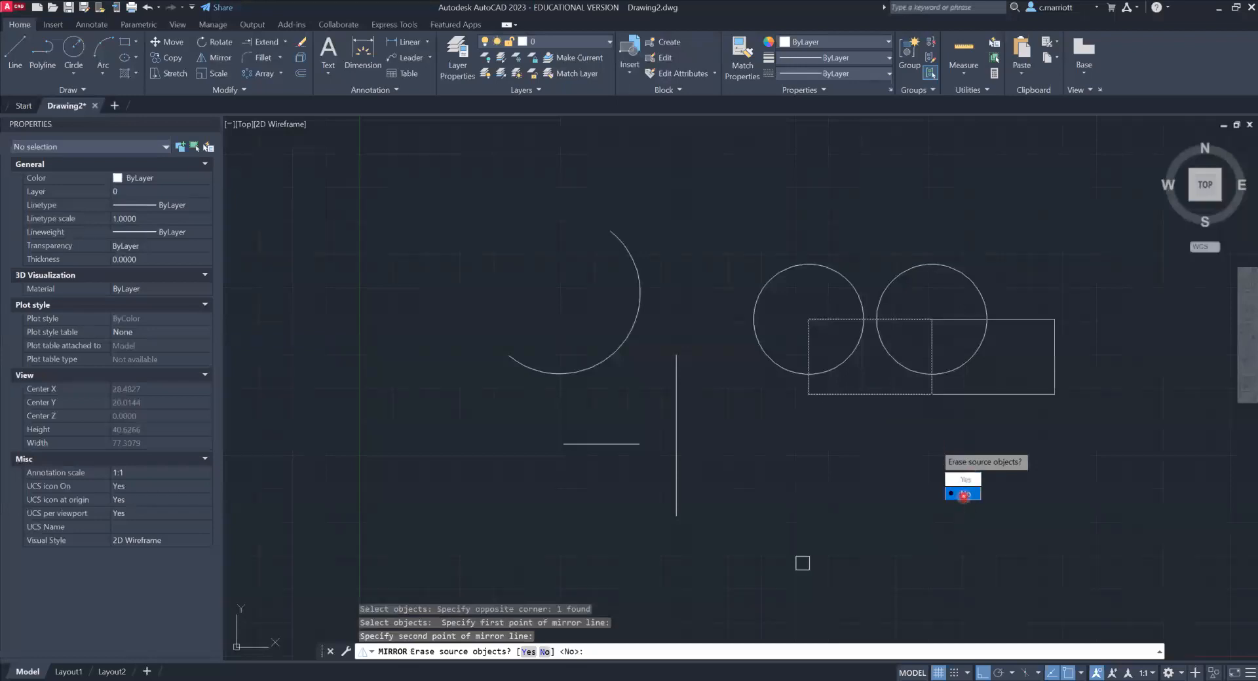
left_click(961, 494)
key("Escape")
key("Escape")
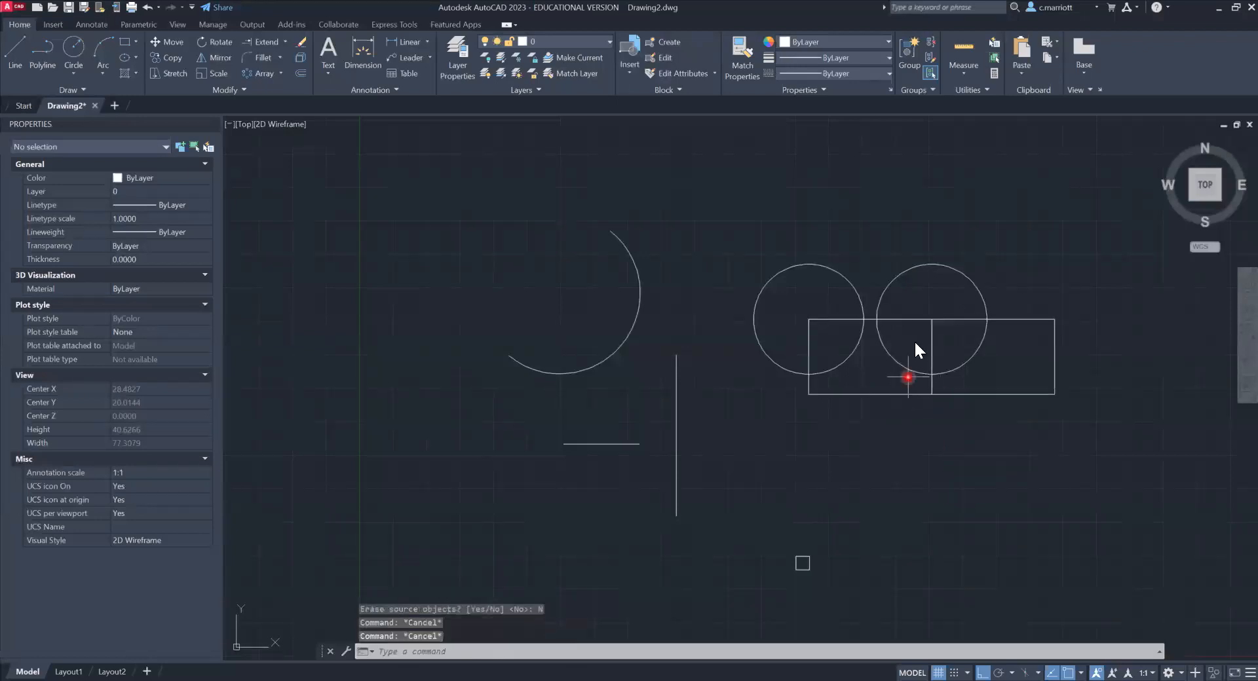
type("m")
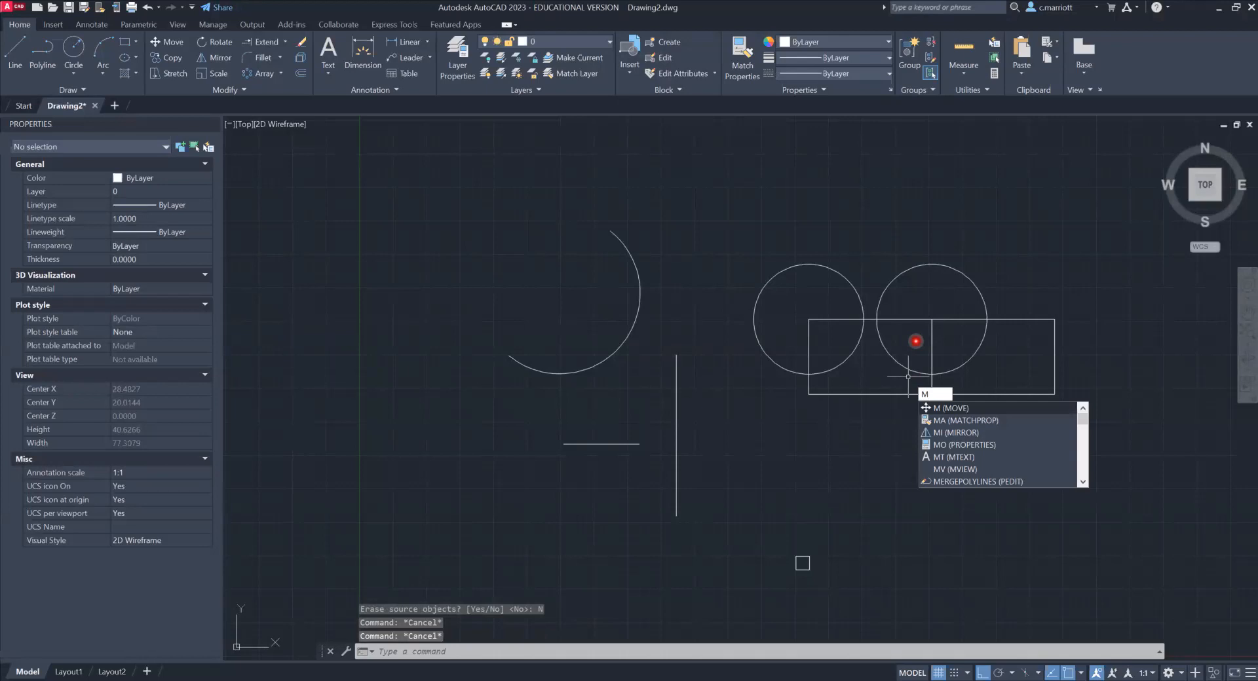
type("I")
key("Return")
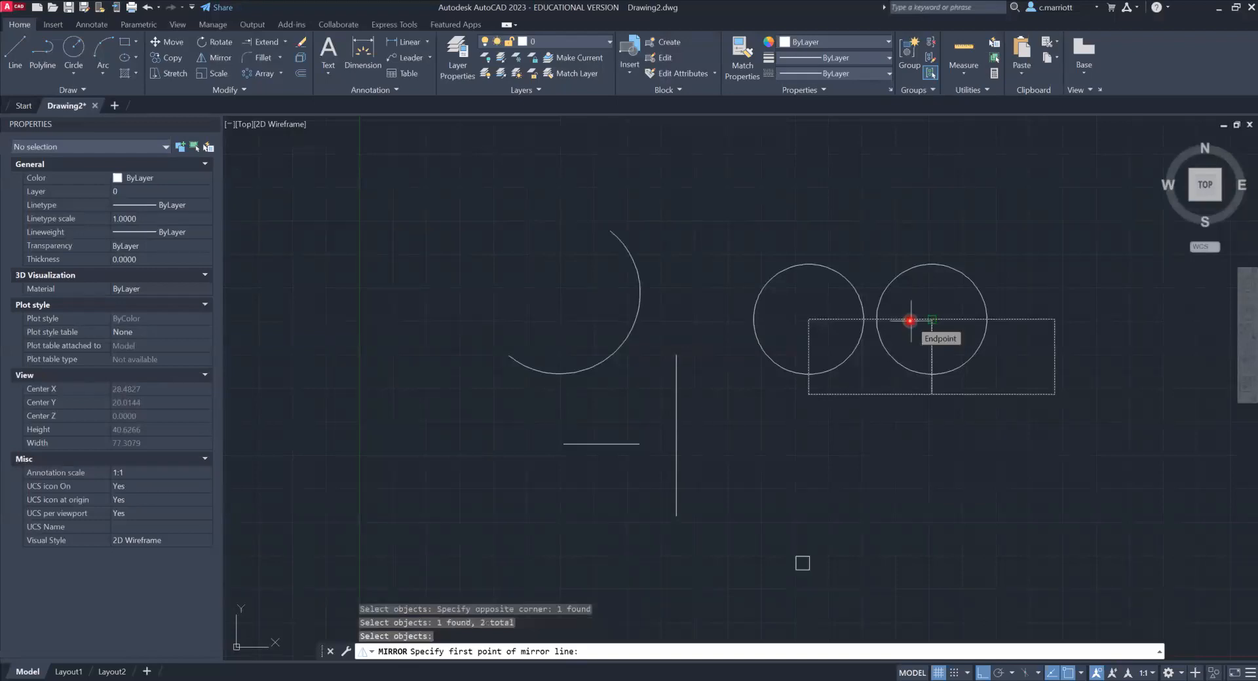
left_click(910, 321)
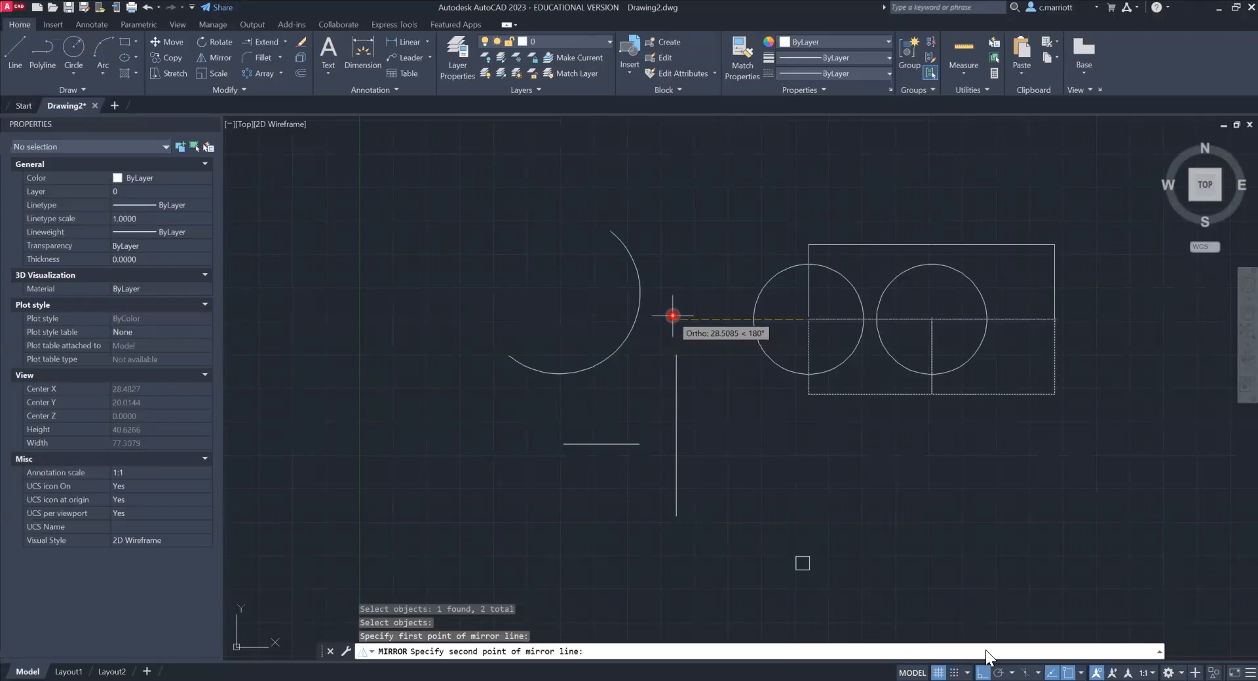
left_click(672, 315)
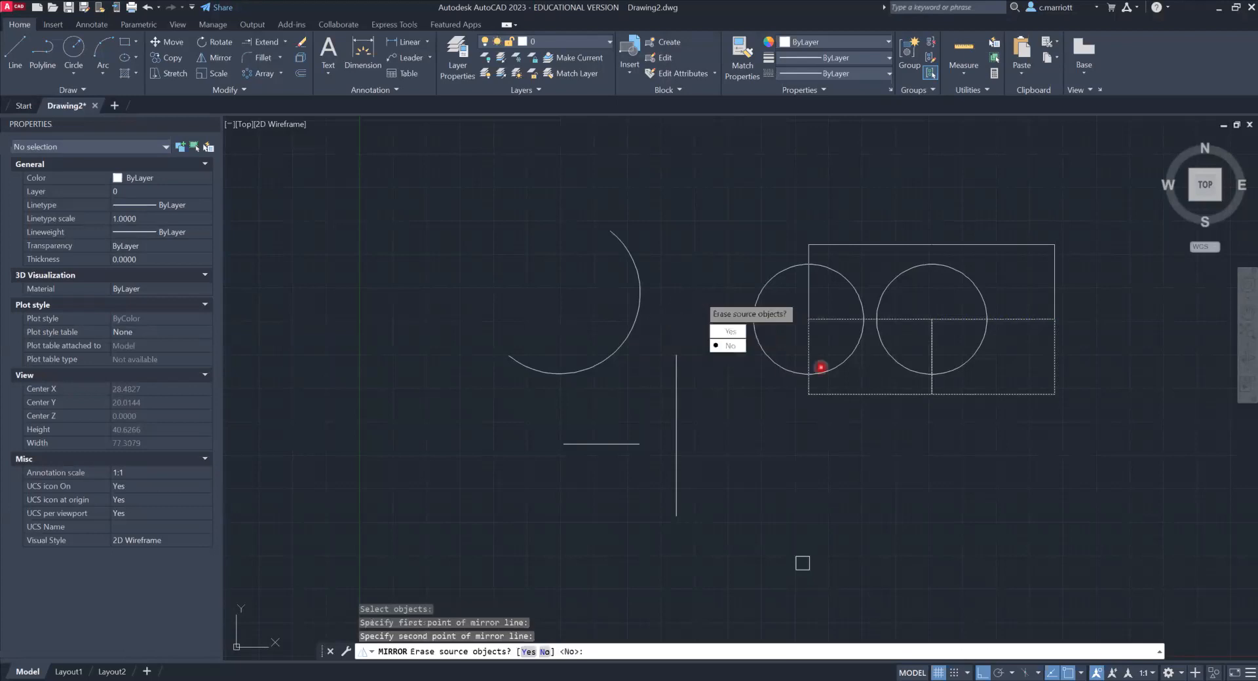
key("Escape")
key("Escape")
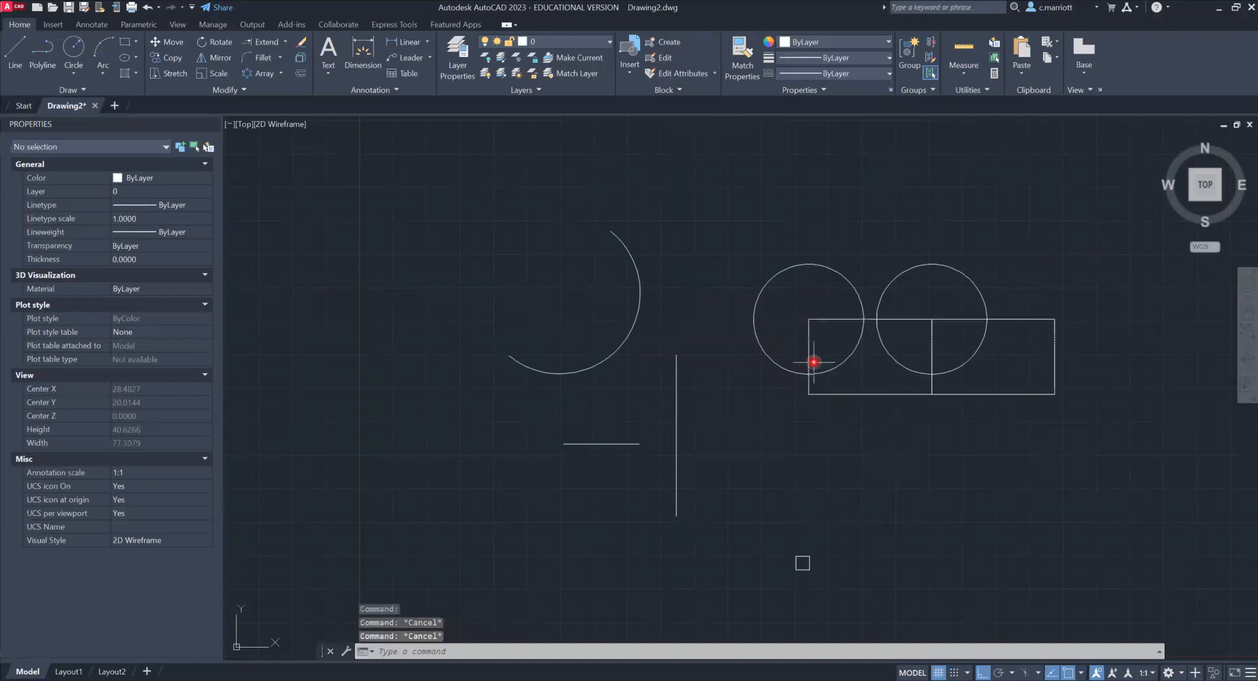
- Mirror both side-by-side rectangles upward about the line of their top edges, keeping the source objects
type("MI")
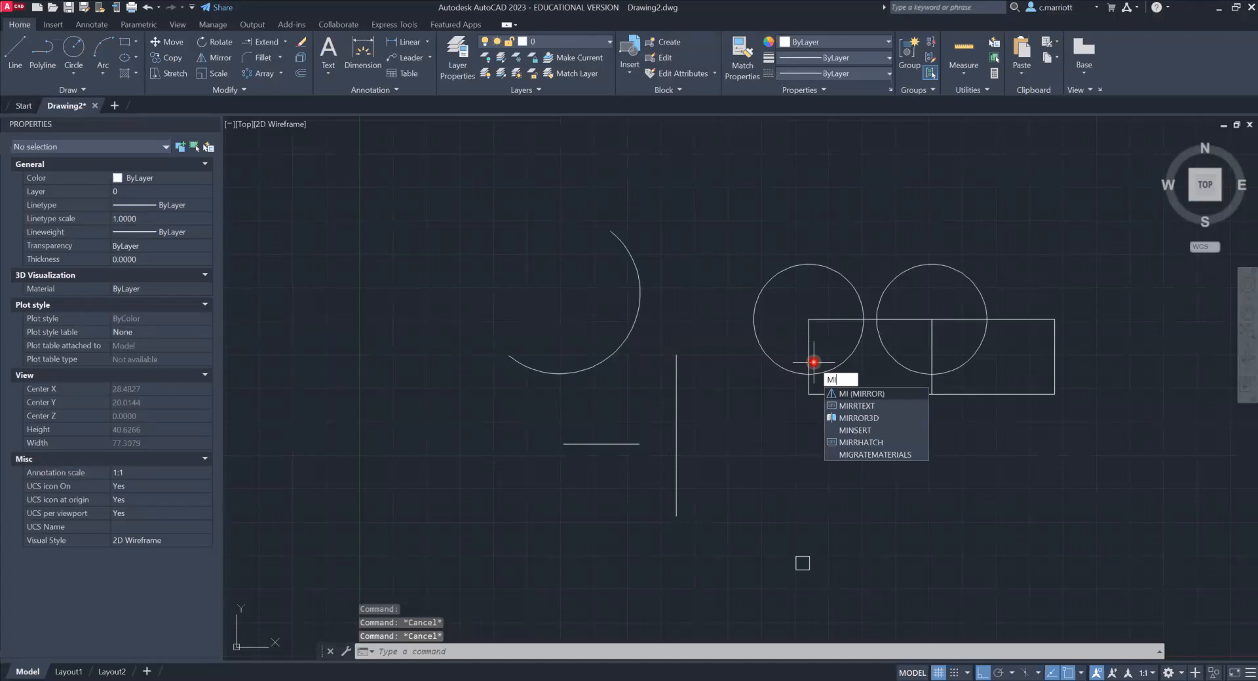
left_click(713, 315)
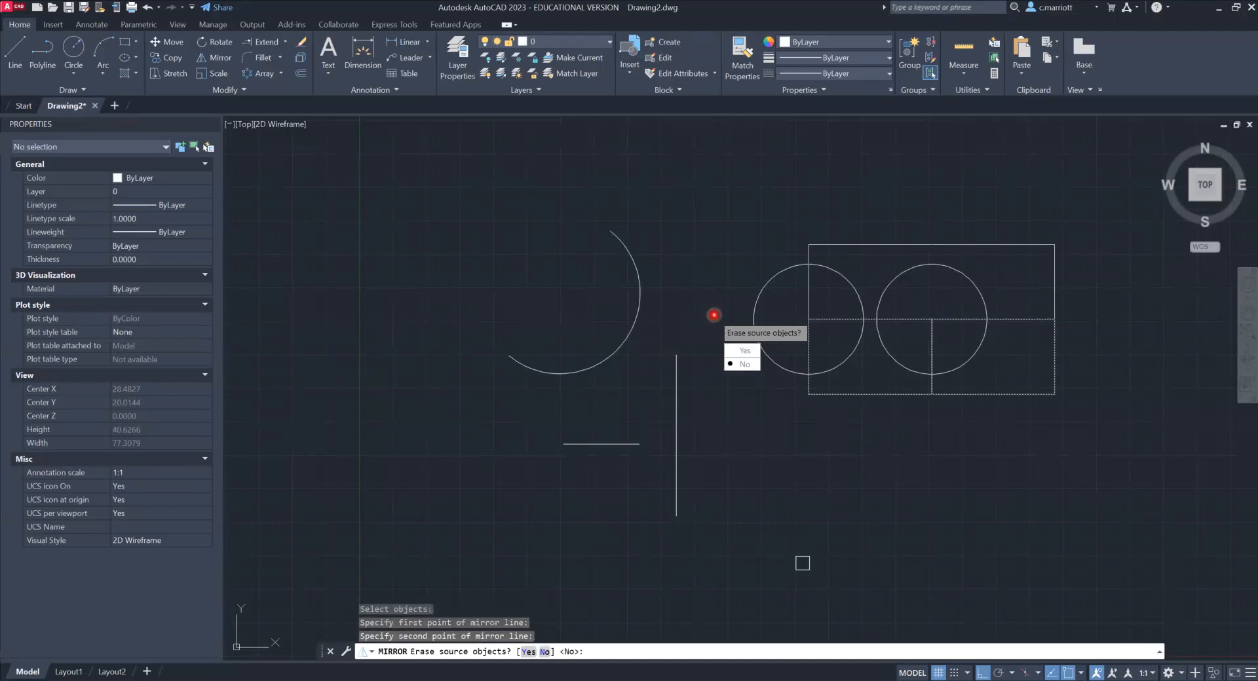
key("Return")
scroll(924, 356, "down", 2)
scroll(926, 356, "up", 2)
key("Escape")
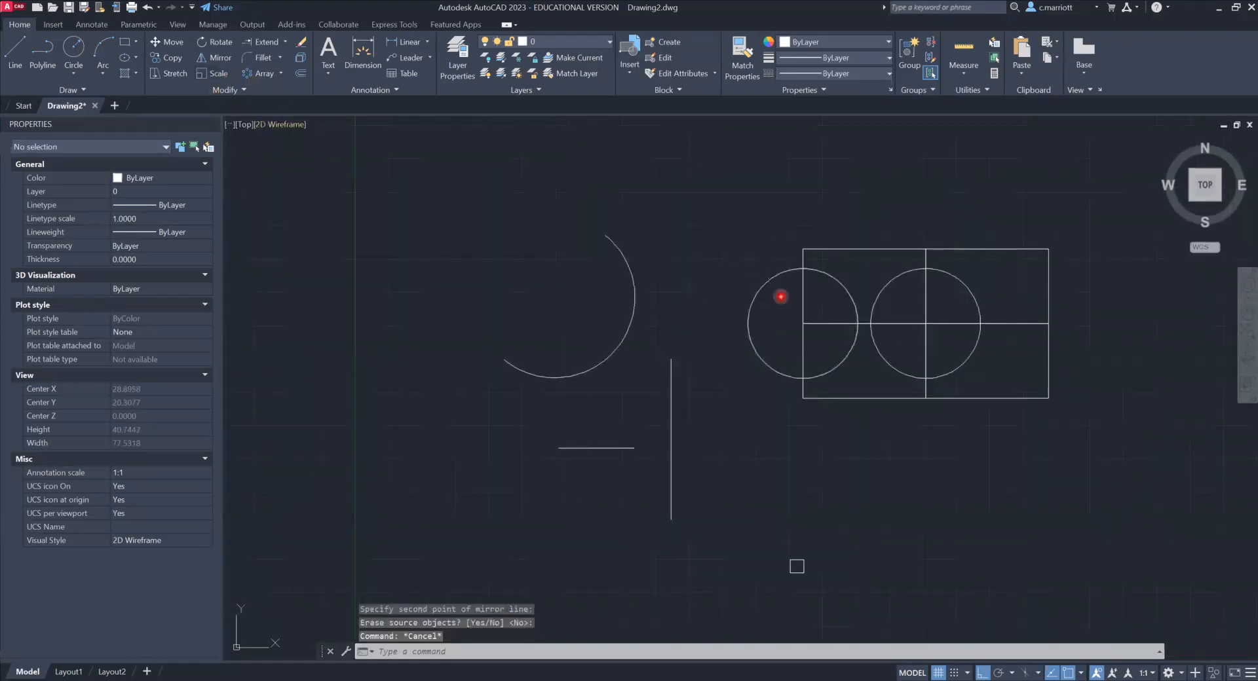
- Copy the lower-right rectangle straight down into the empty area below the block of rectangles
scroll(819, 314, "down", 3)
type("CO")
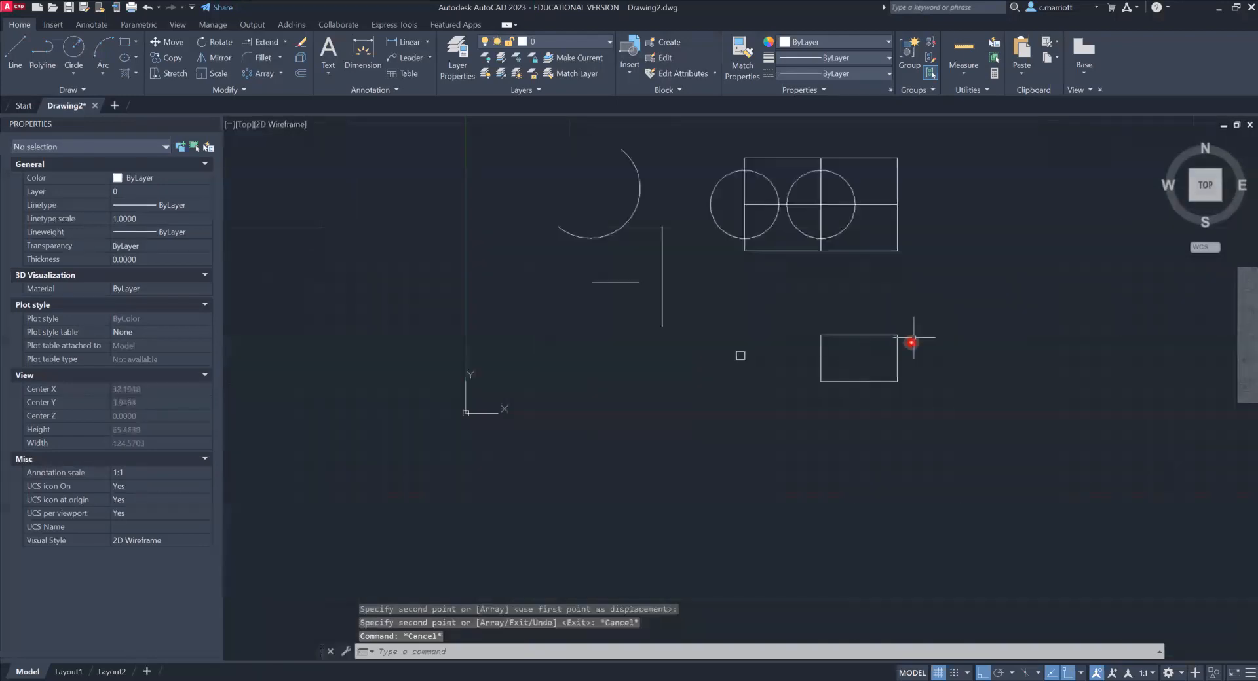
scroll(913, 342, "down", 3)
middle_click_drag(878, 301, 814, 313)
scroll(817, 357, "up", 4)
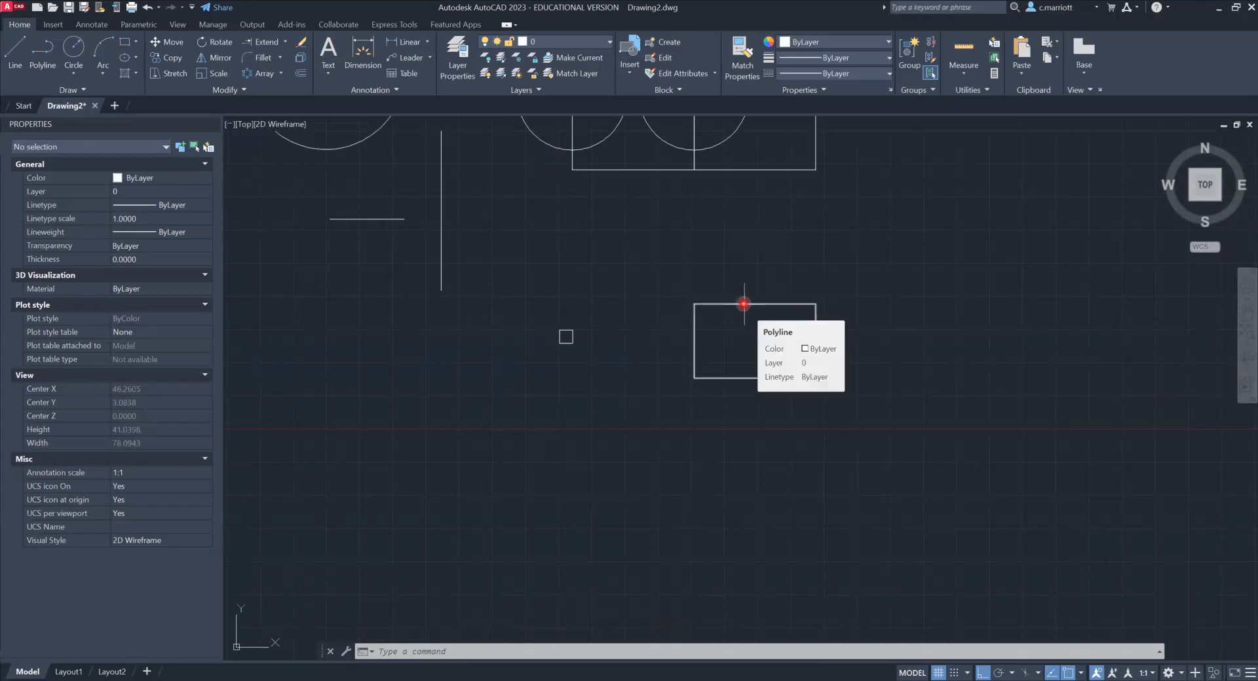
- Scale the separate copied rectangle by a factor of 2 from its lower-left corner
left_click(203, 71)
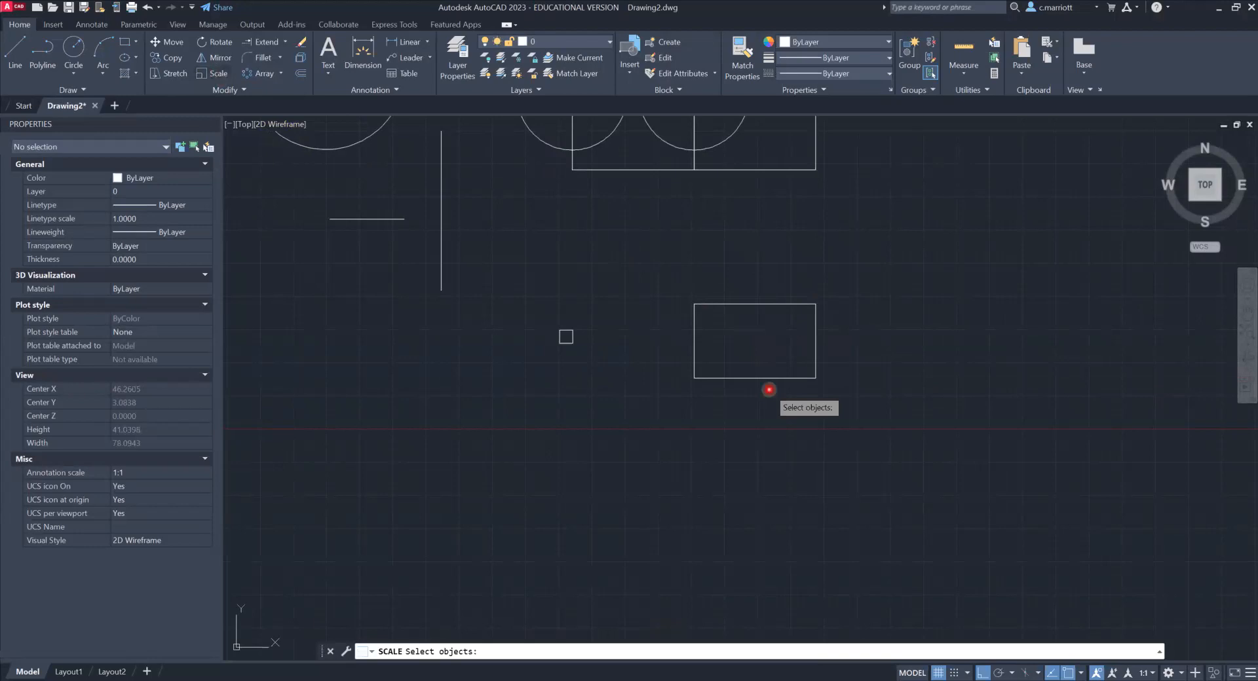
left_click(751, 378)
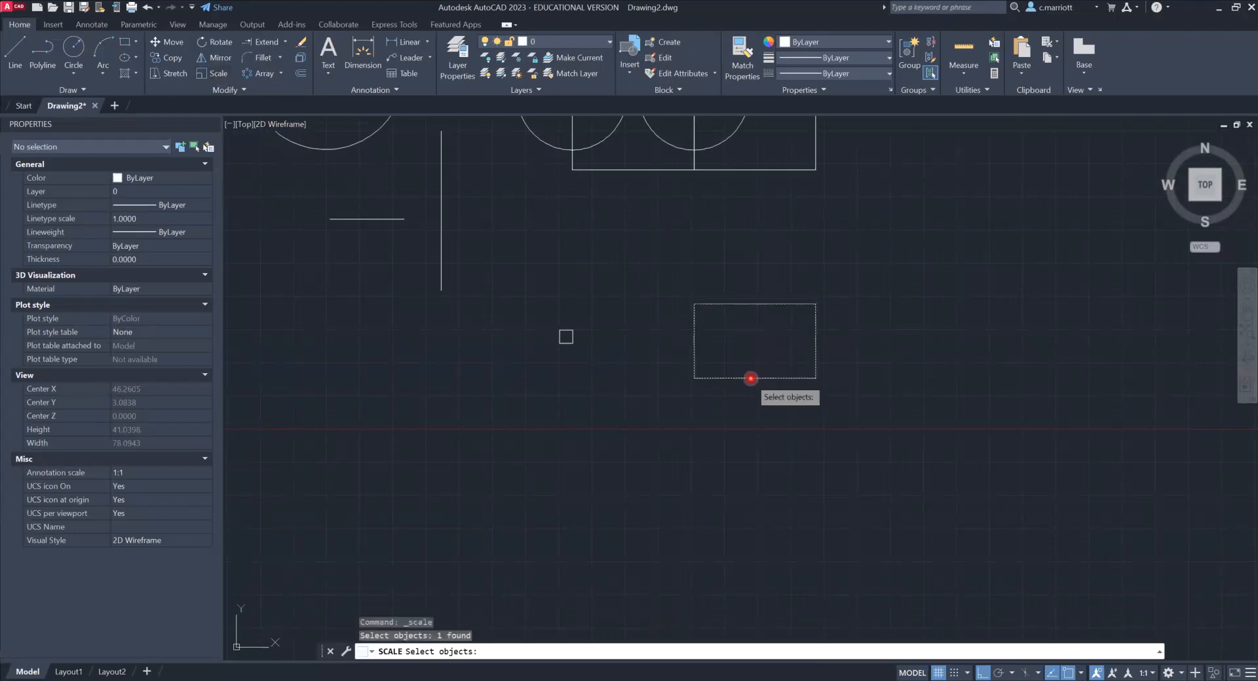
key("Return")
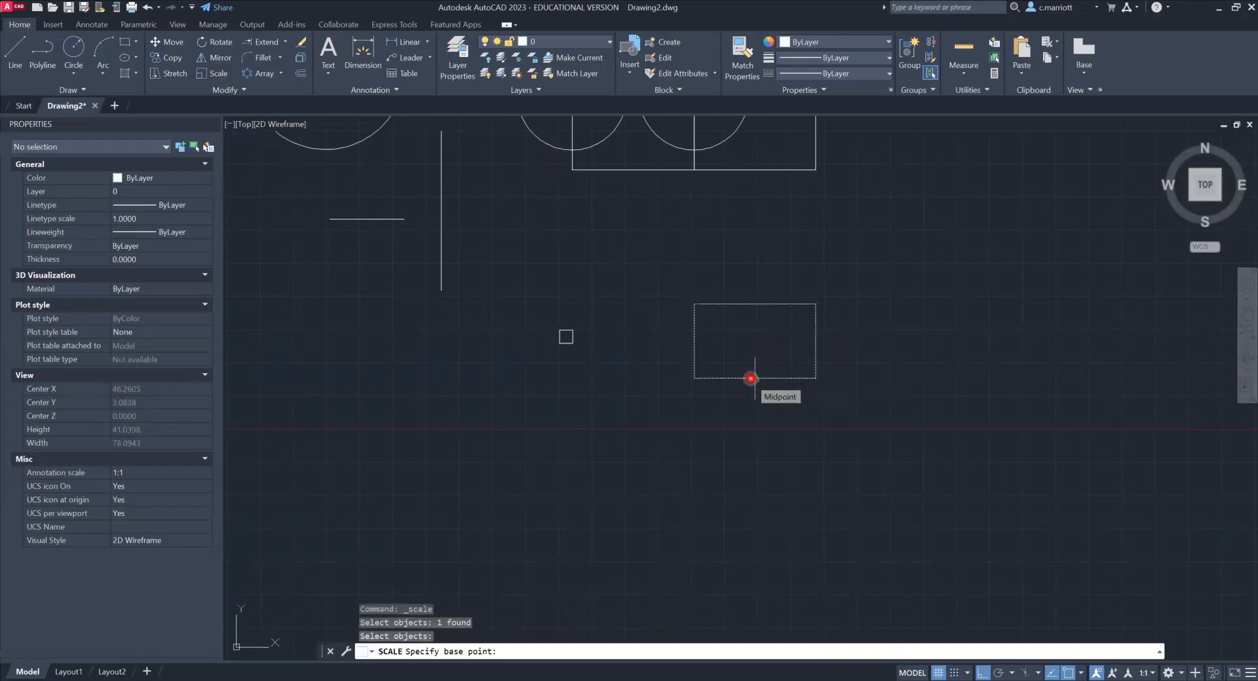
left_click(694, 378)
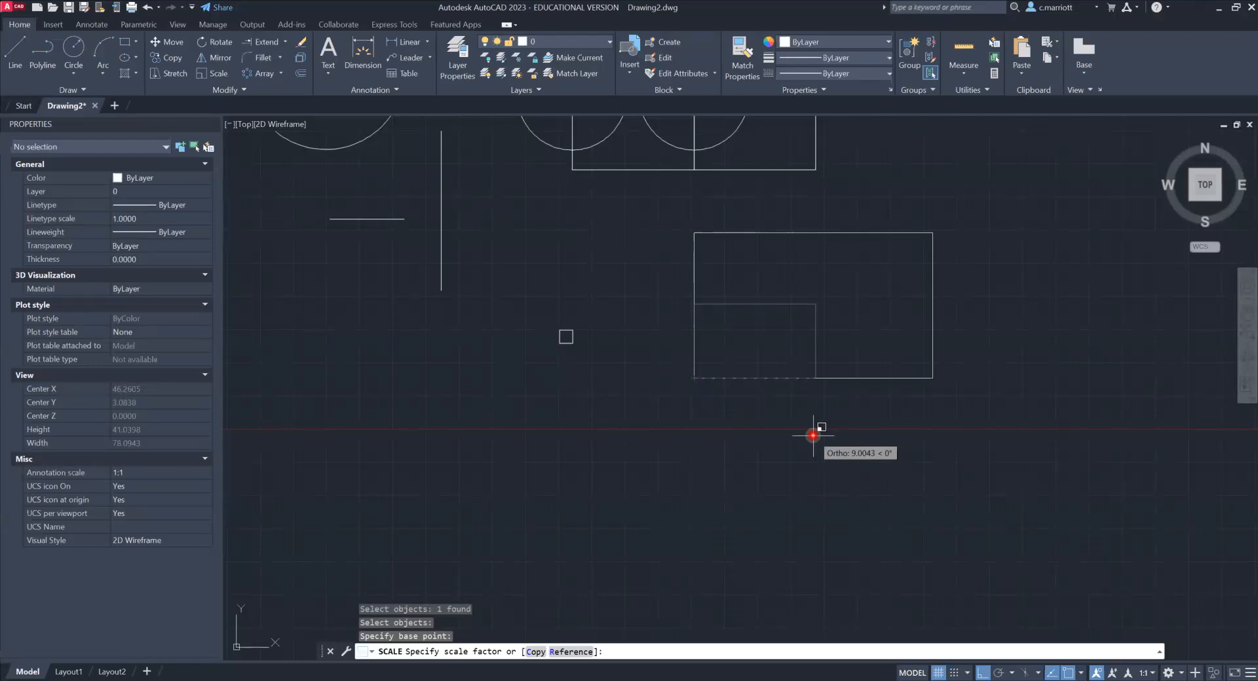
type("2")
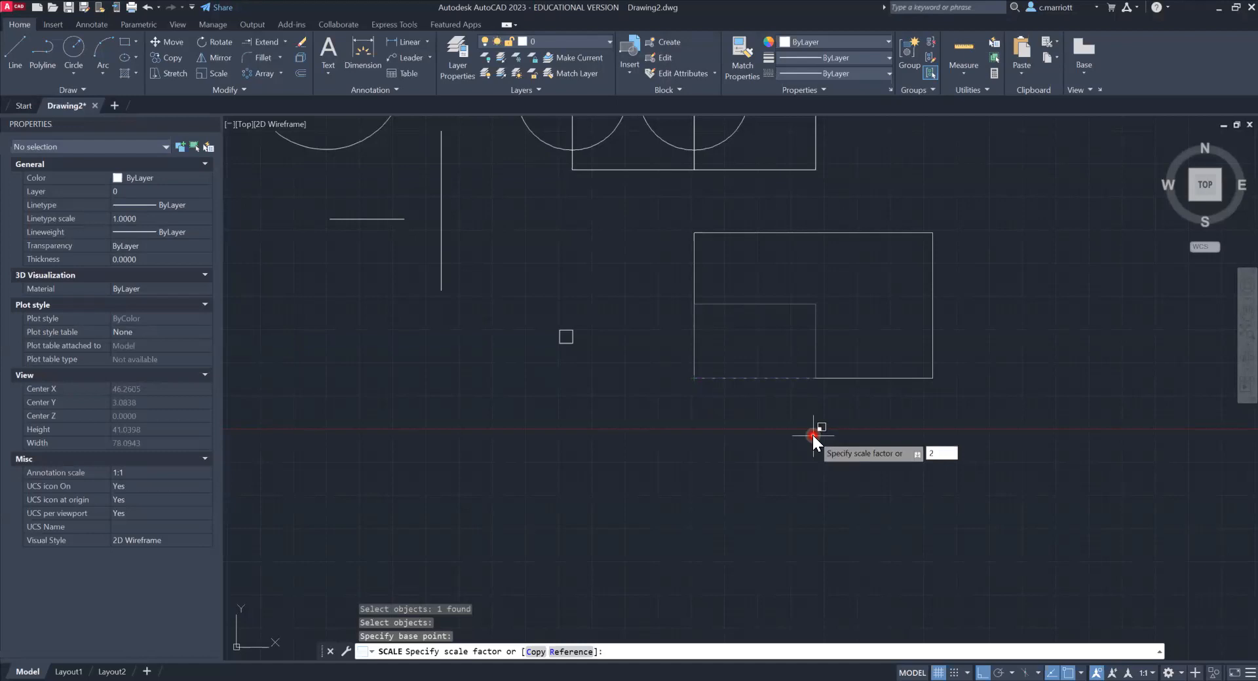
key("Return")
- Delete the enlarged rectangle below the block of rectangles
scroll(730, 268, "down", 4)
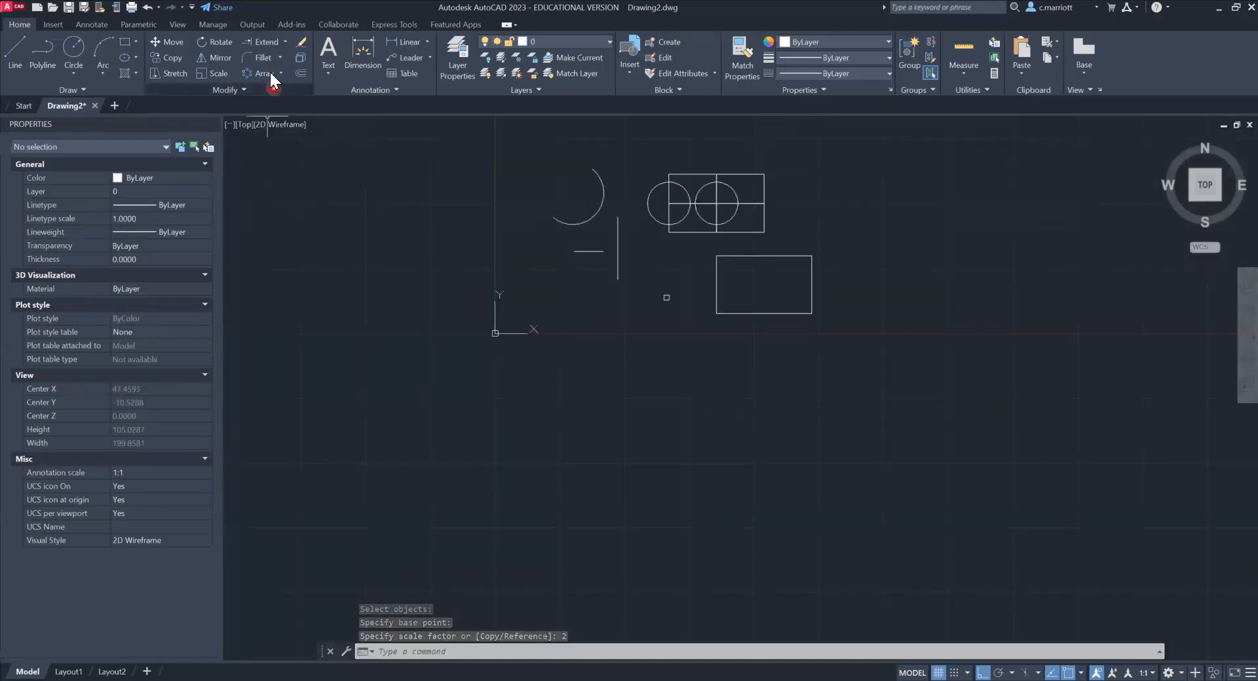
left_click(774, 255)
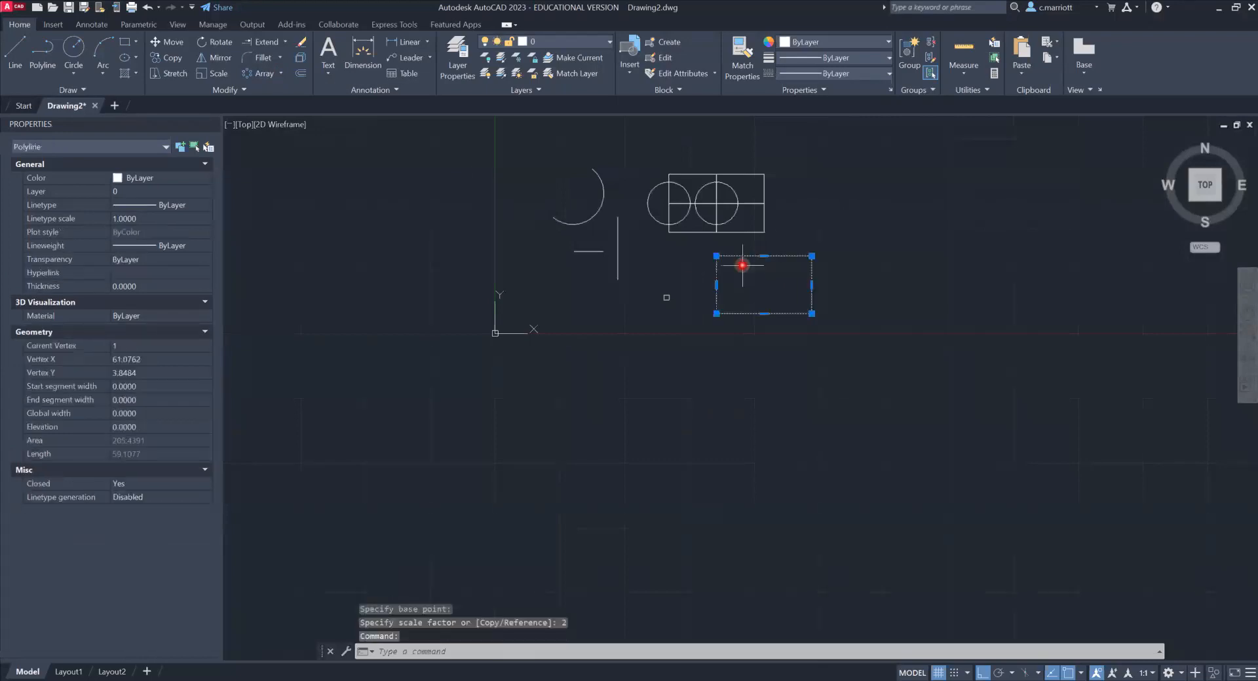
key("Delete")
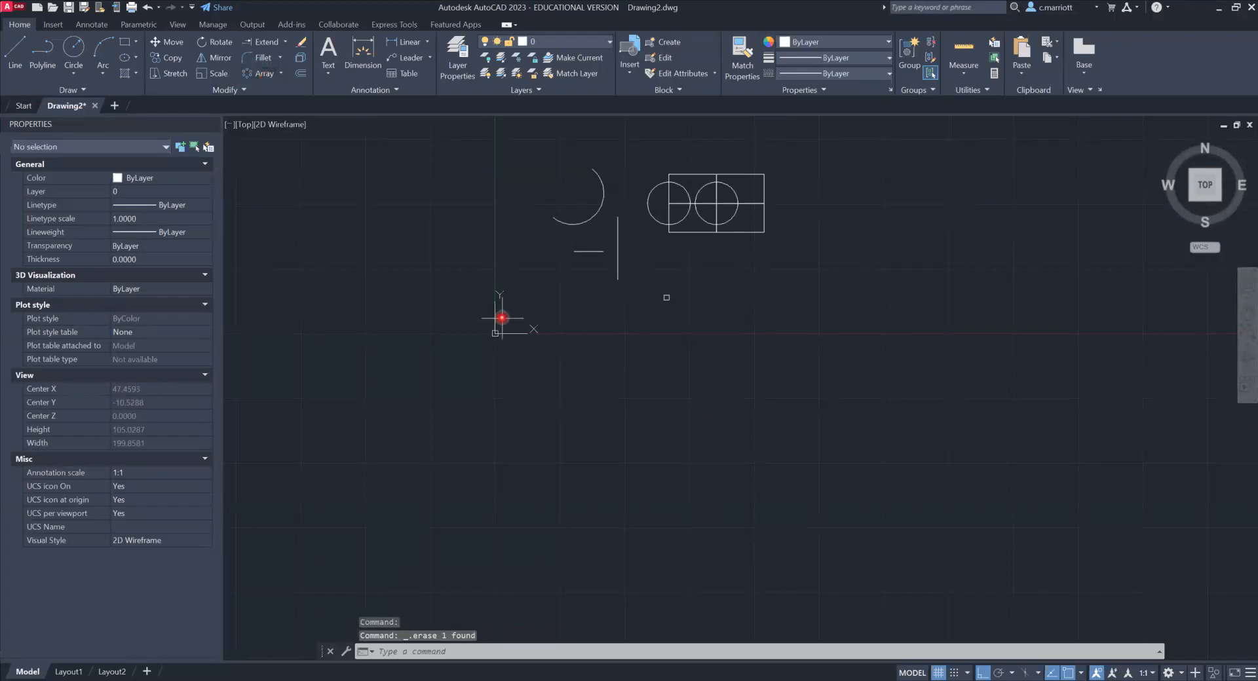
- Create a rectangular array of the small square below the block of rectangles
scroll(505, 316, "up", 2)
scroll(796, 288, "up", 4)
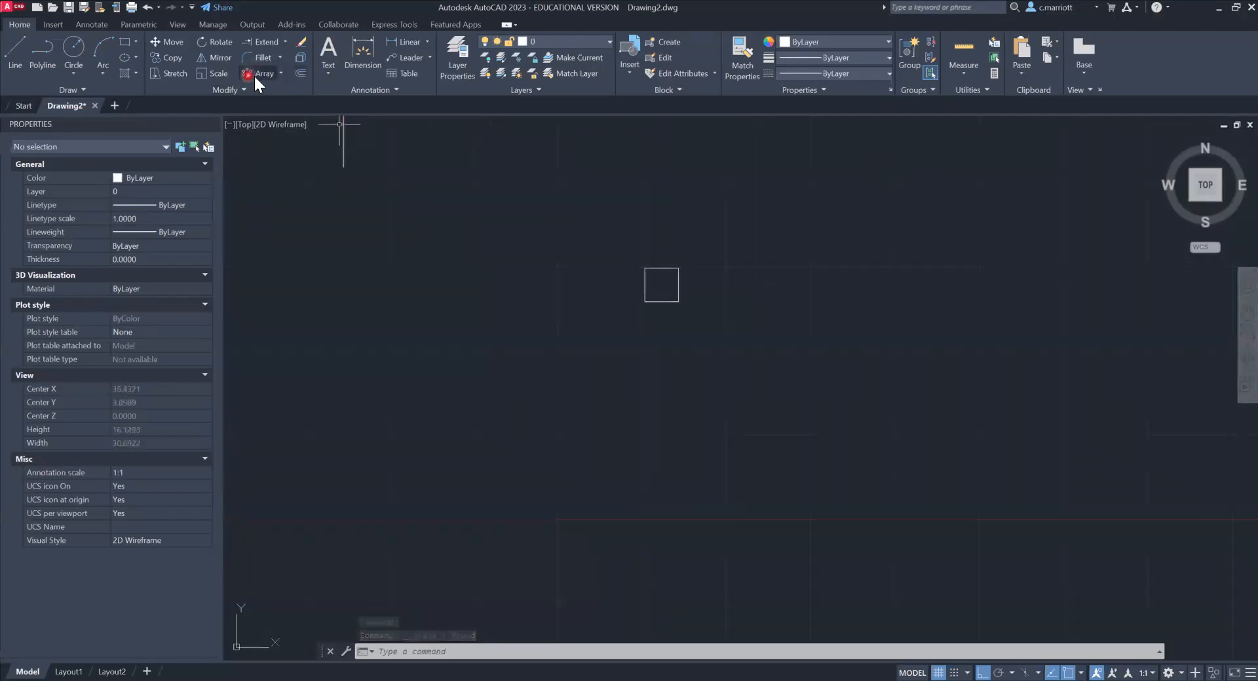
left_click(279, 72)
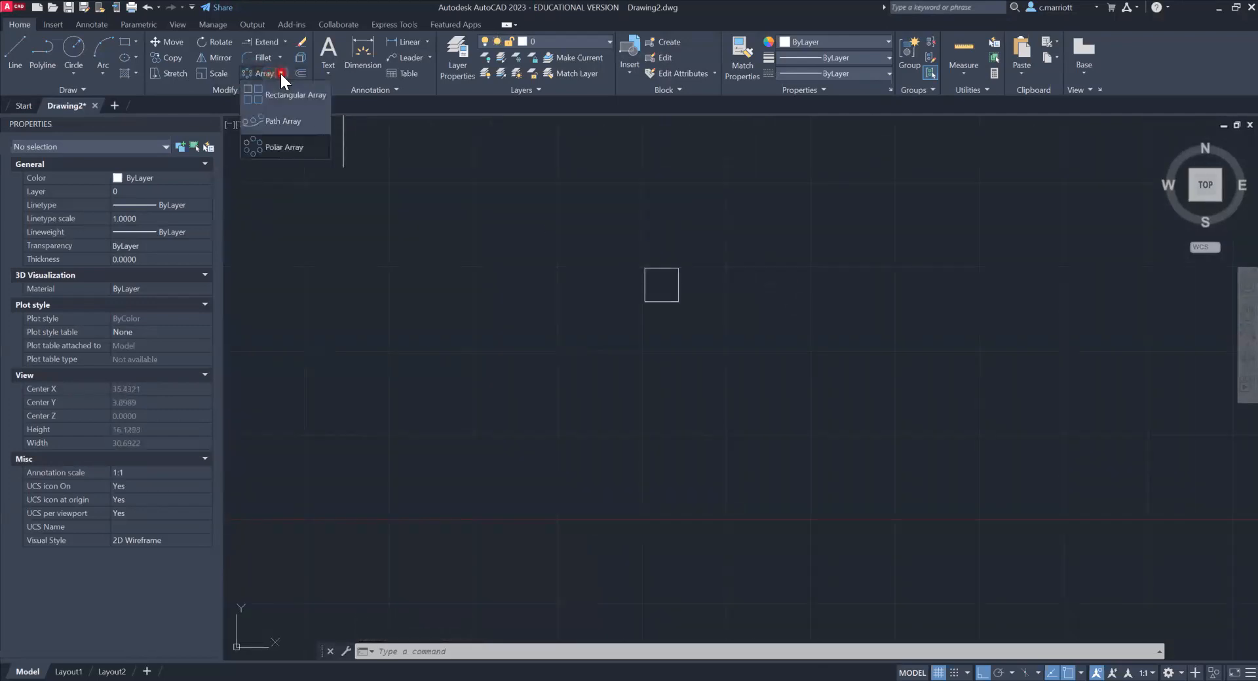
left_click(270, 90)
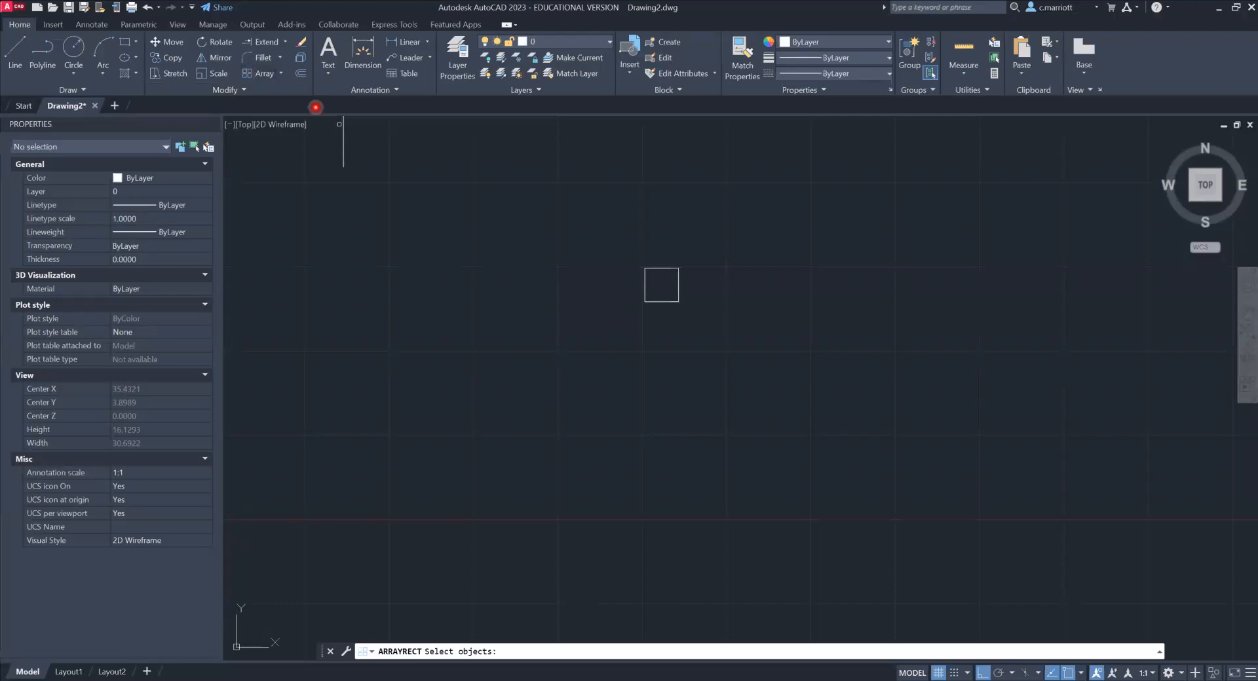
scroll(701, 285, "down", 5)
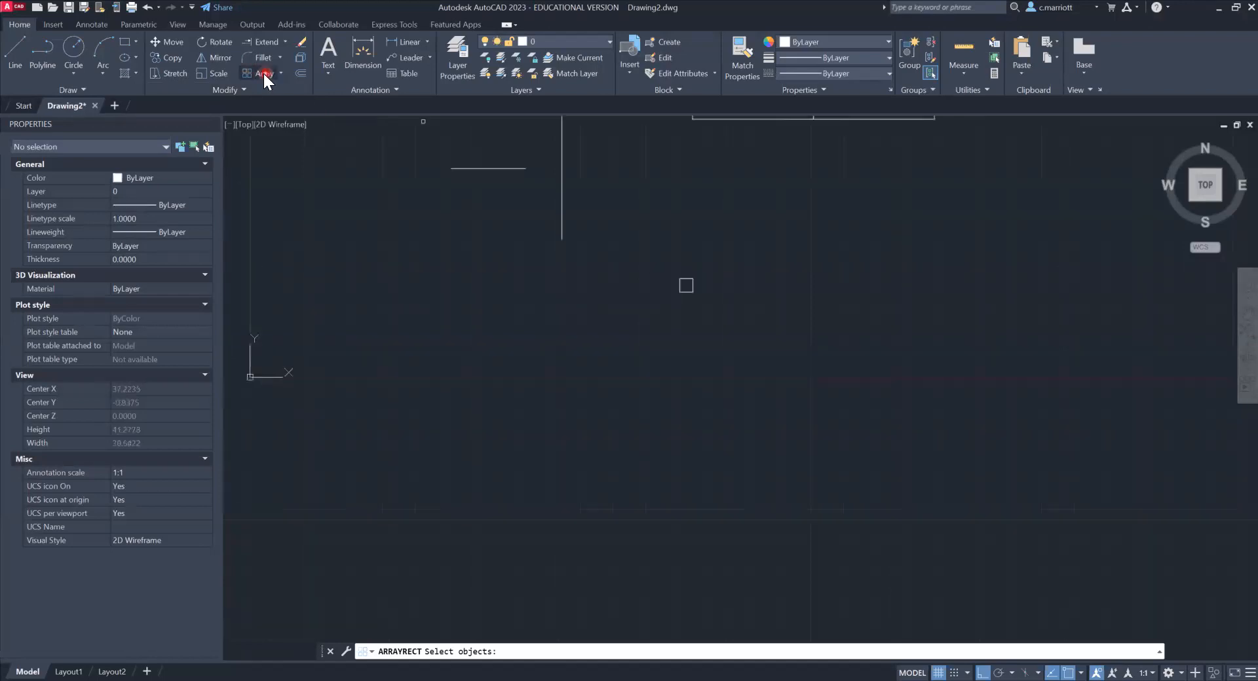
left_click(243, 74)
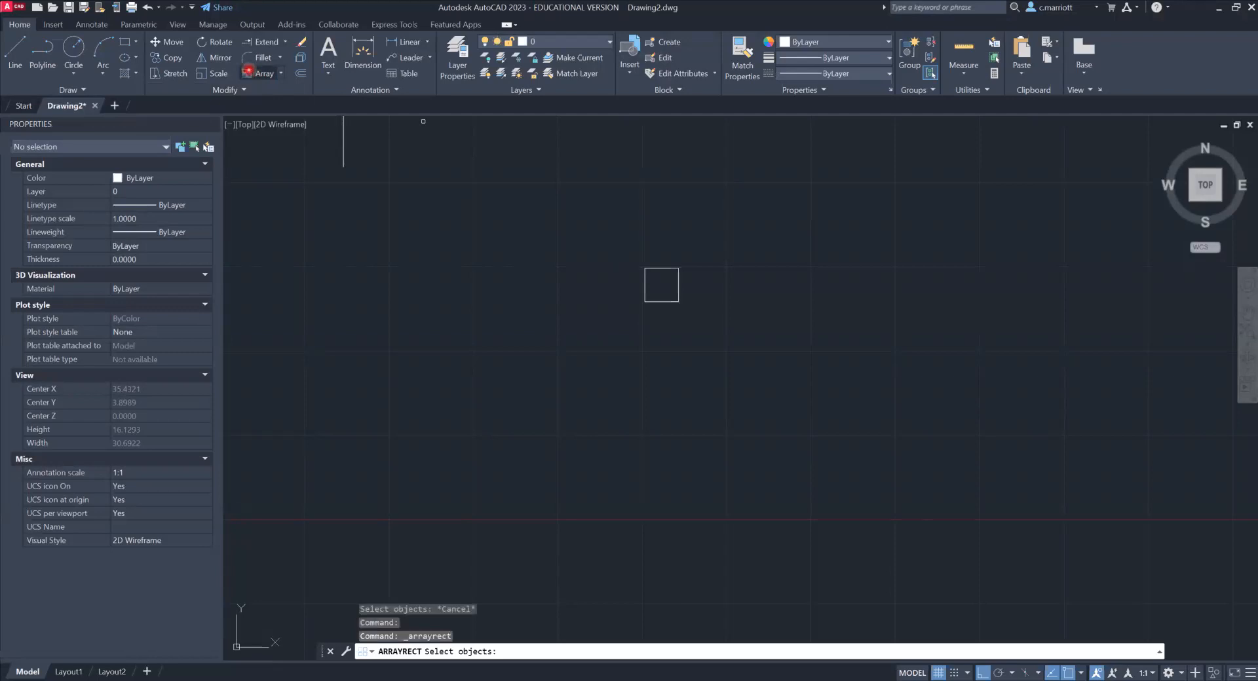
left_click(665, 269)
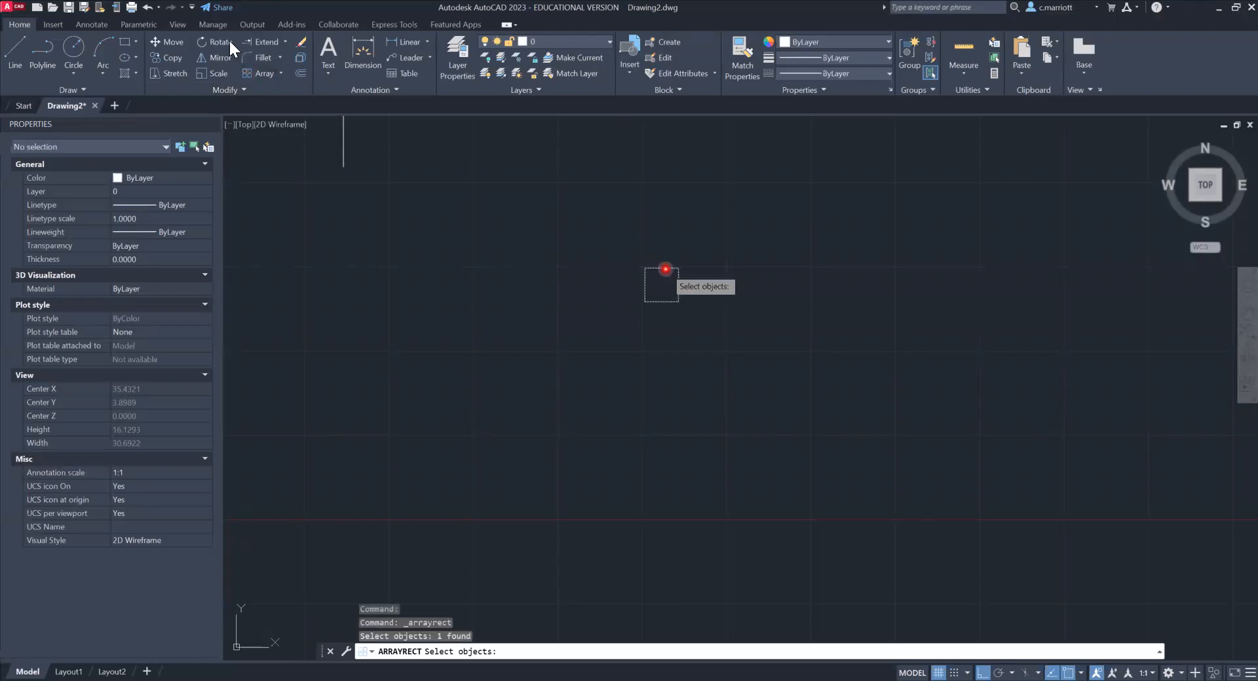
key("Return")
- Set the rectangular array of small squares to 4 rows
left_click(294, 55)
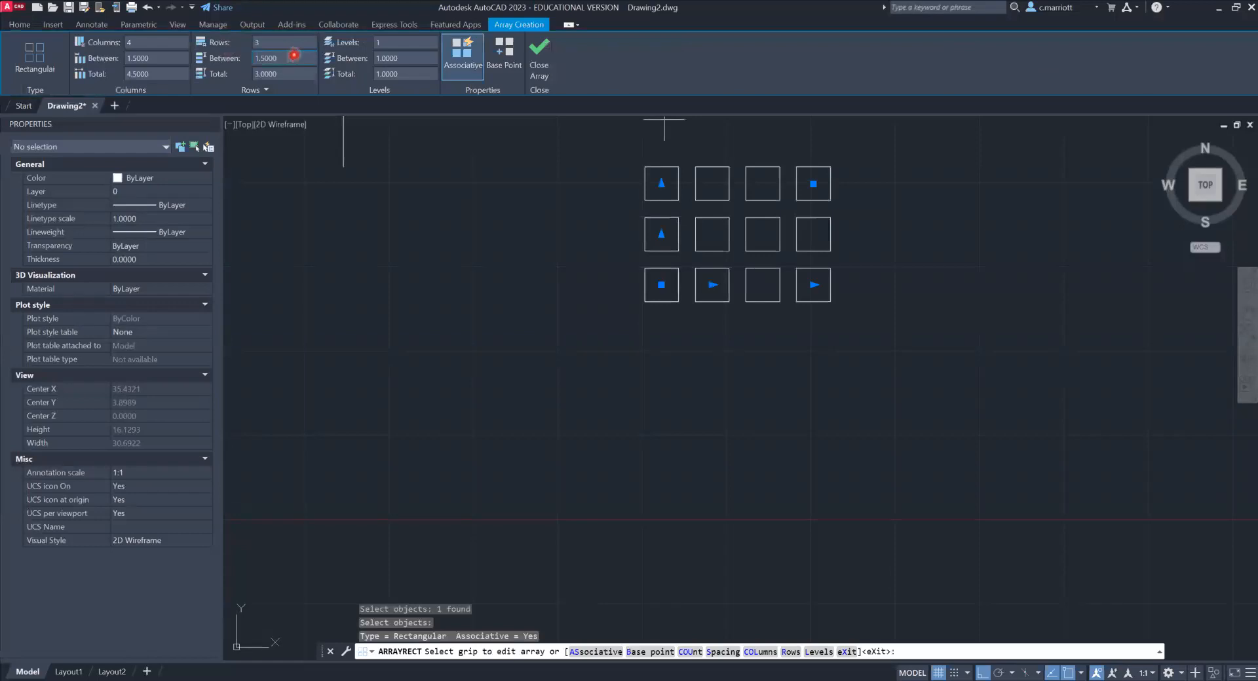
left_click(239, 51)
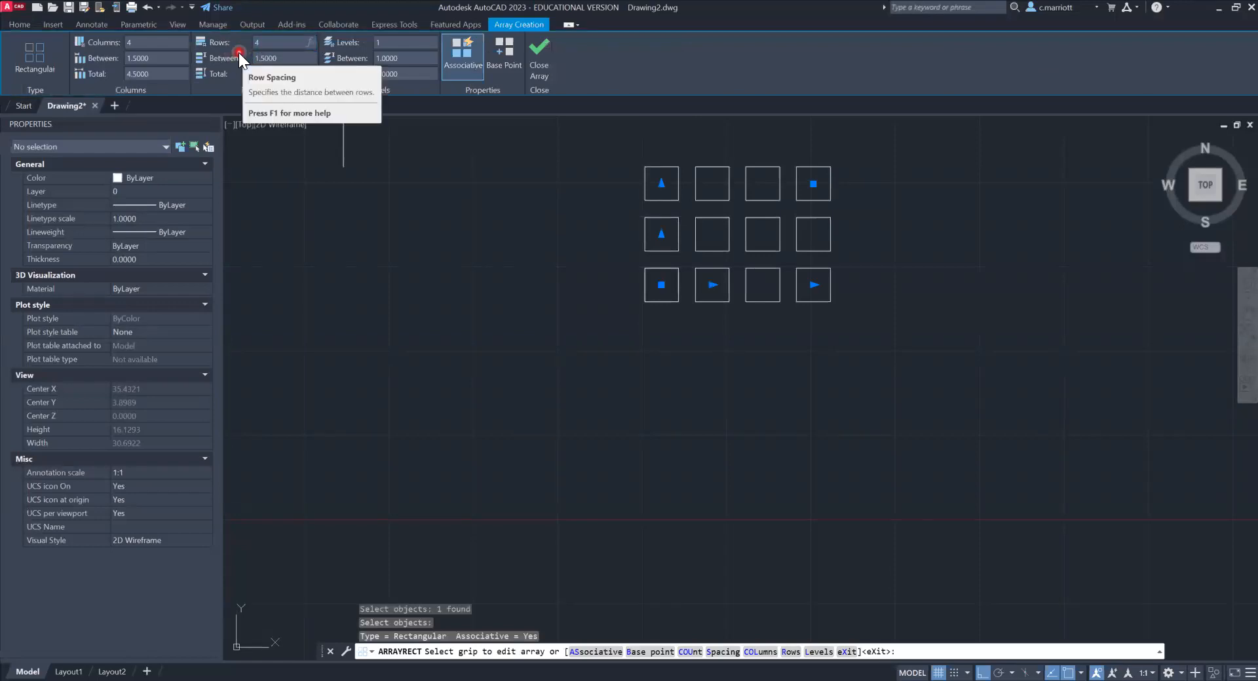
type("4")
key("Return")
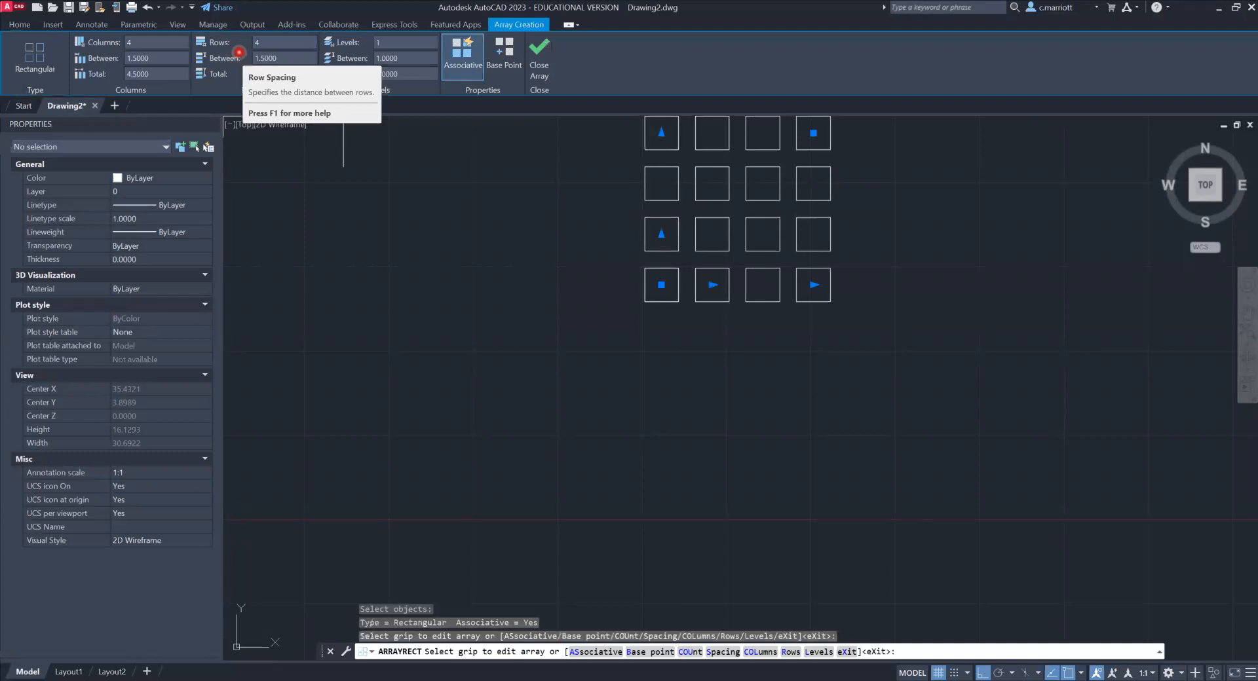
- Set both the column spacing and the row spacing of the square array to 2 and finish the array
left_click(160, 59)
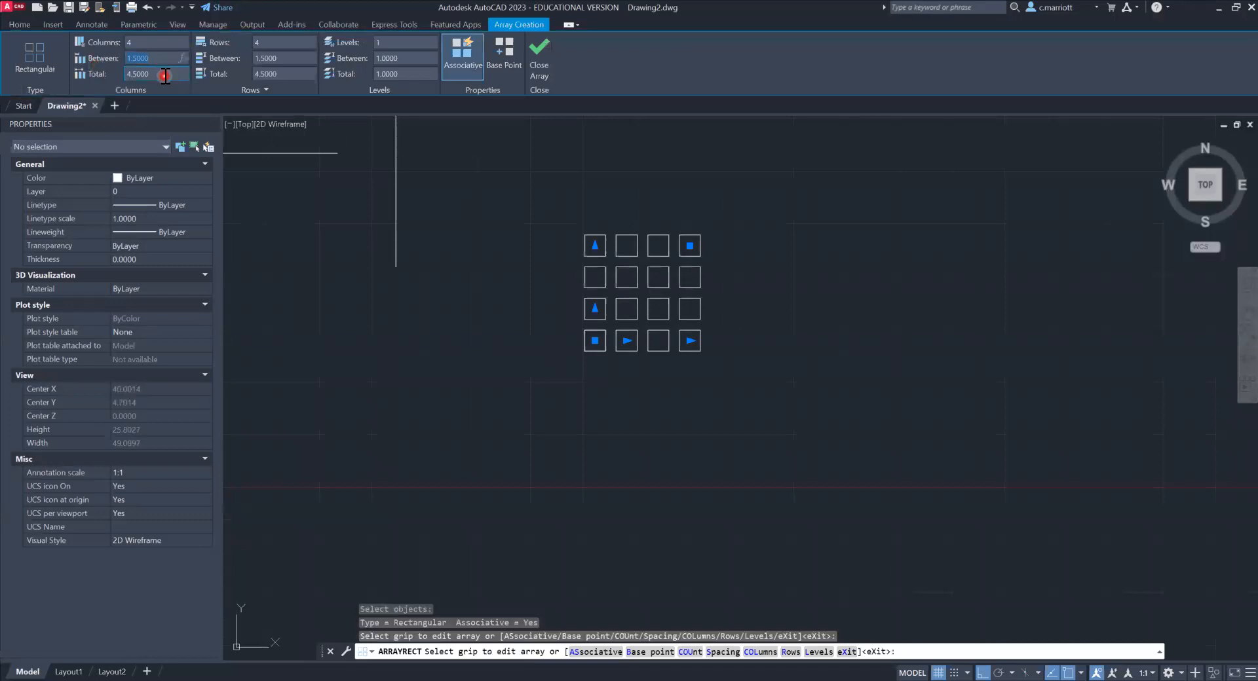
type("2")
key("Return")
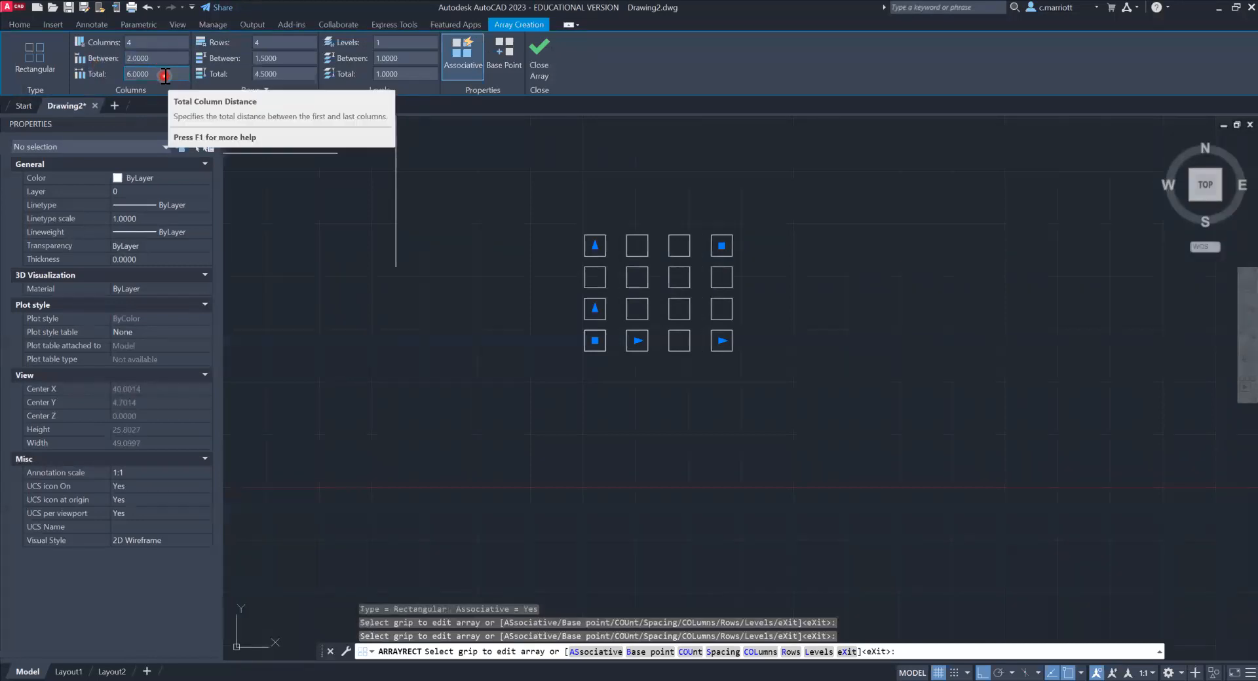
left_click(282, 58)
type("2")
key("Return")
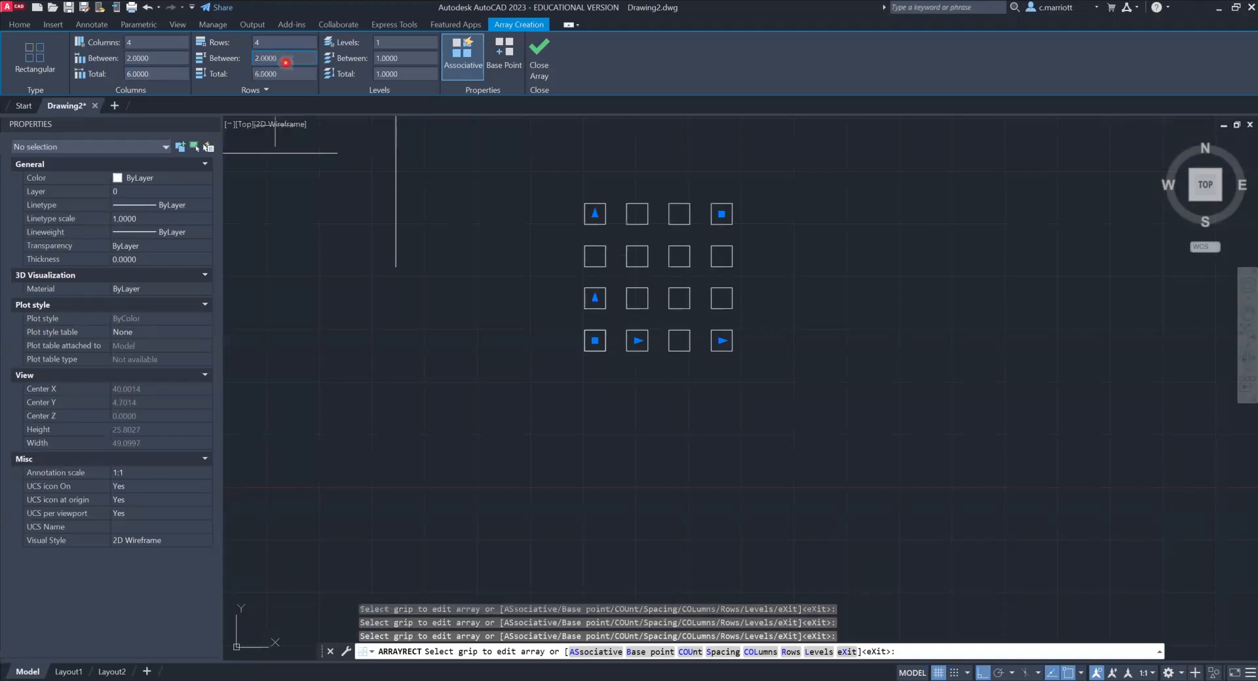
key("Escape")
key("Escape")
- Draw a circle beside the array of squares and a 1-unit horizontal line outward from the circle's right quadrant
scroll(711, 356, "down", 2)
scroll(739, 347, "up", 2)
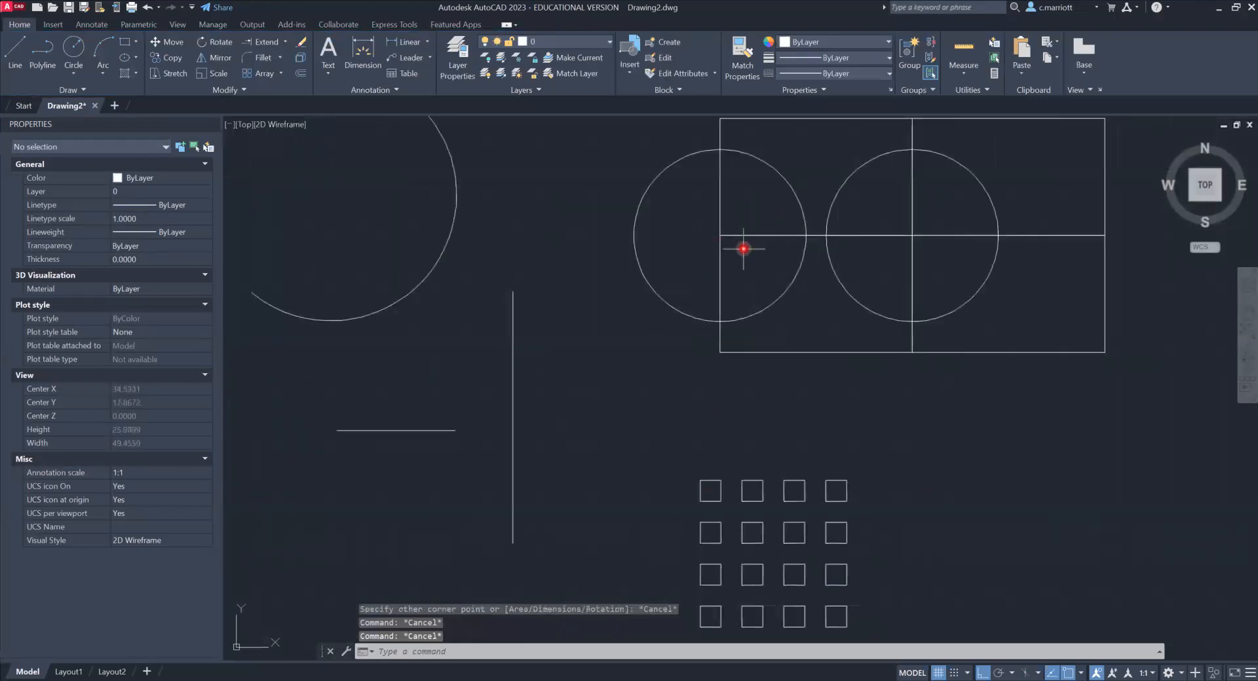
scroll(744, 247, "down", 2)
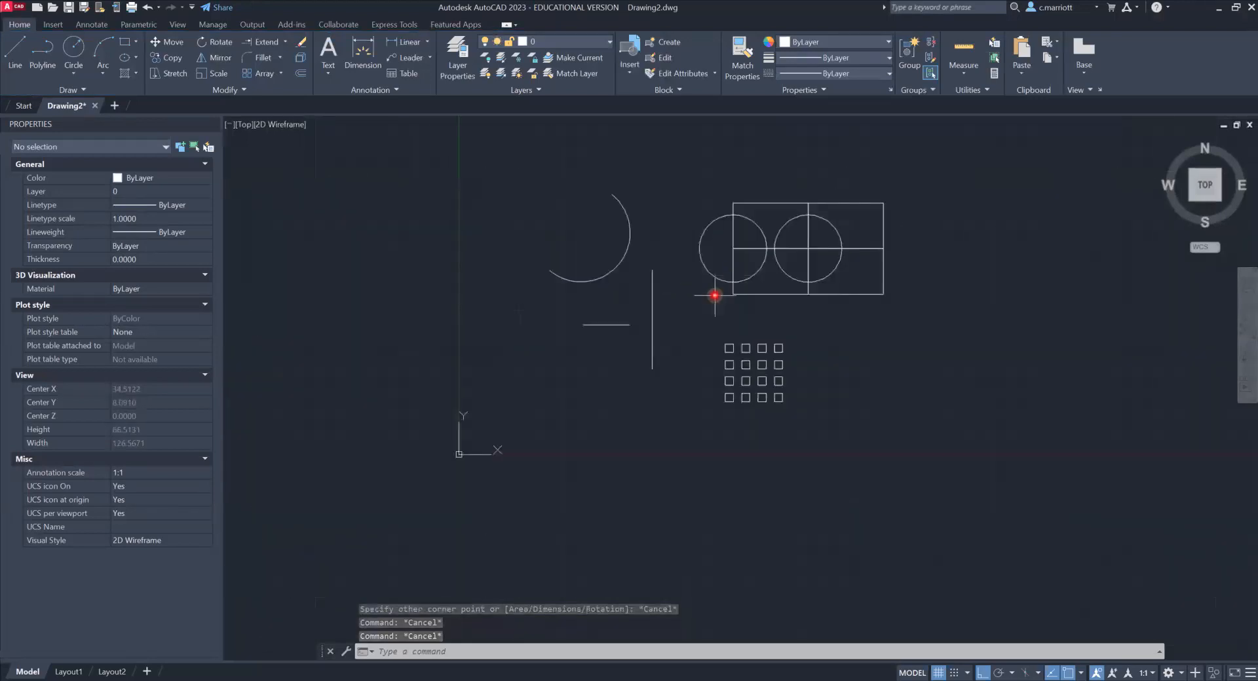
type("CIRCLE")
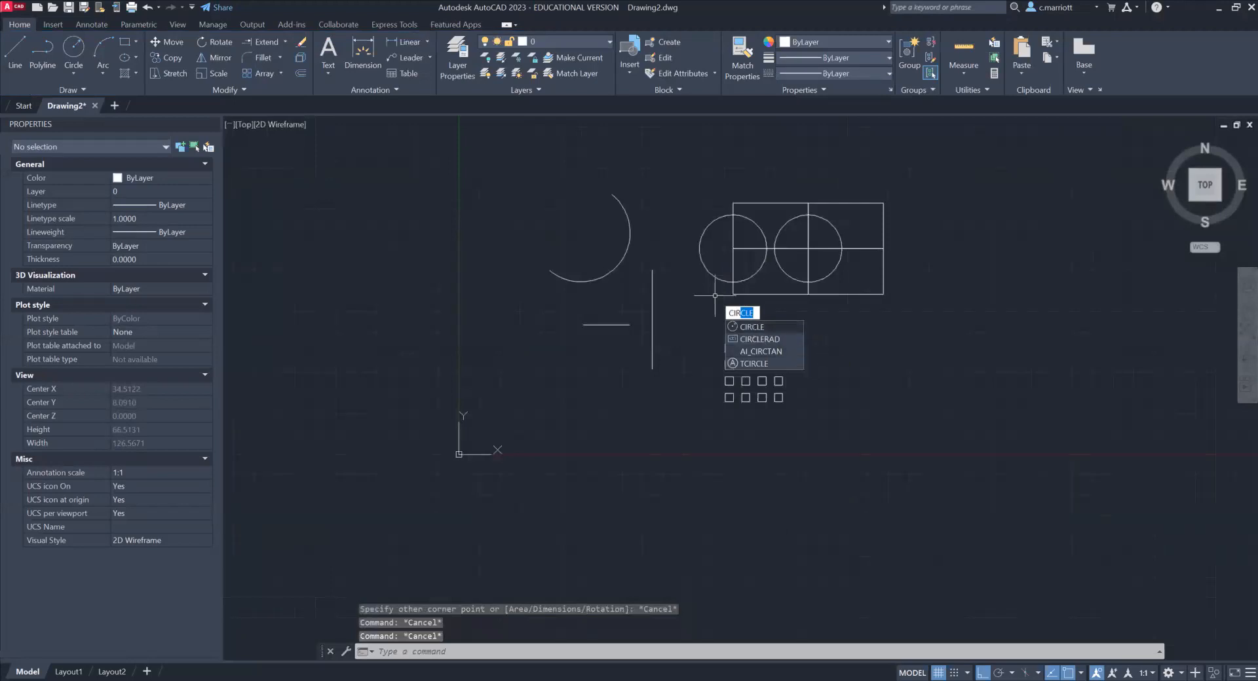
key("Return")
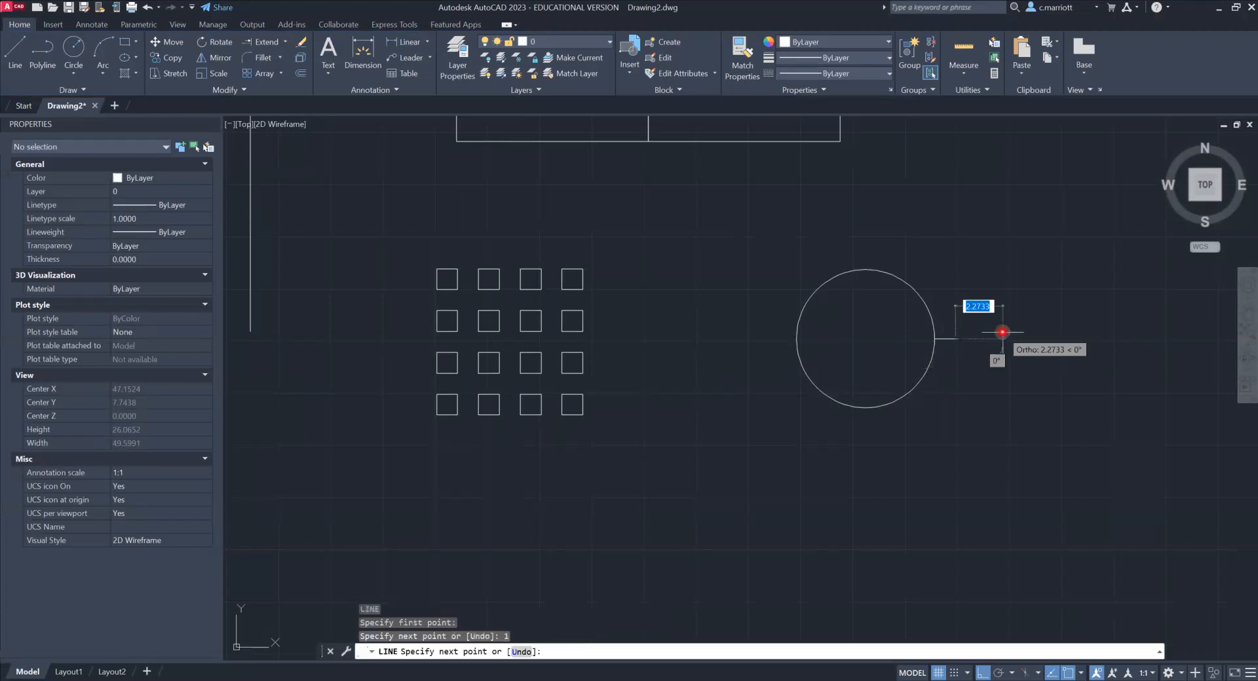
key("Escape")
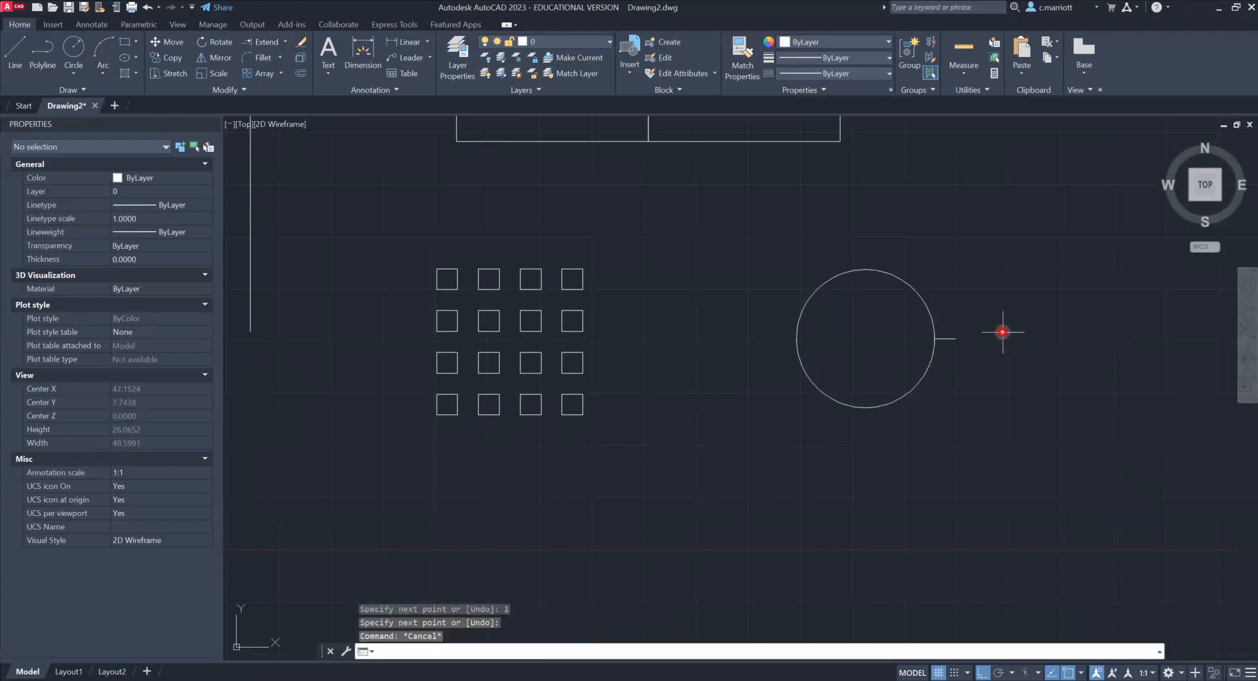
key("Escape")
- Create a polar array of the short line around the circle's center
left_click(946, 338)
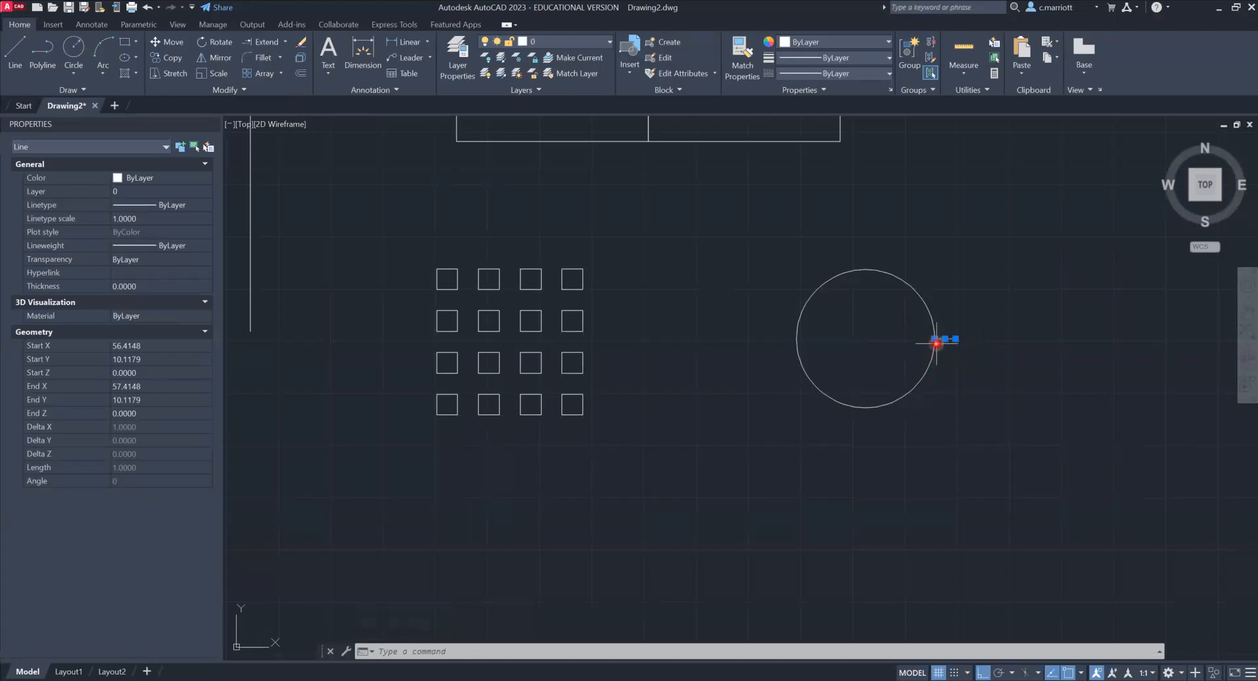
left_click(279, 72)
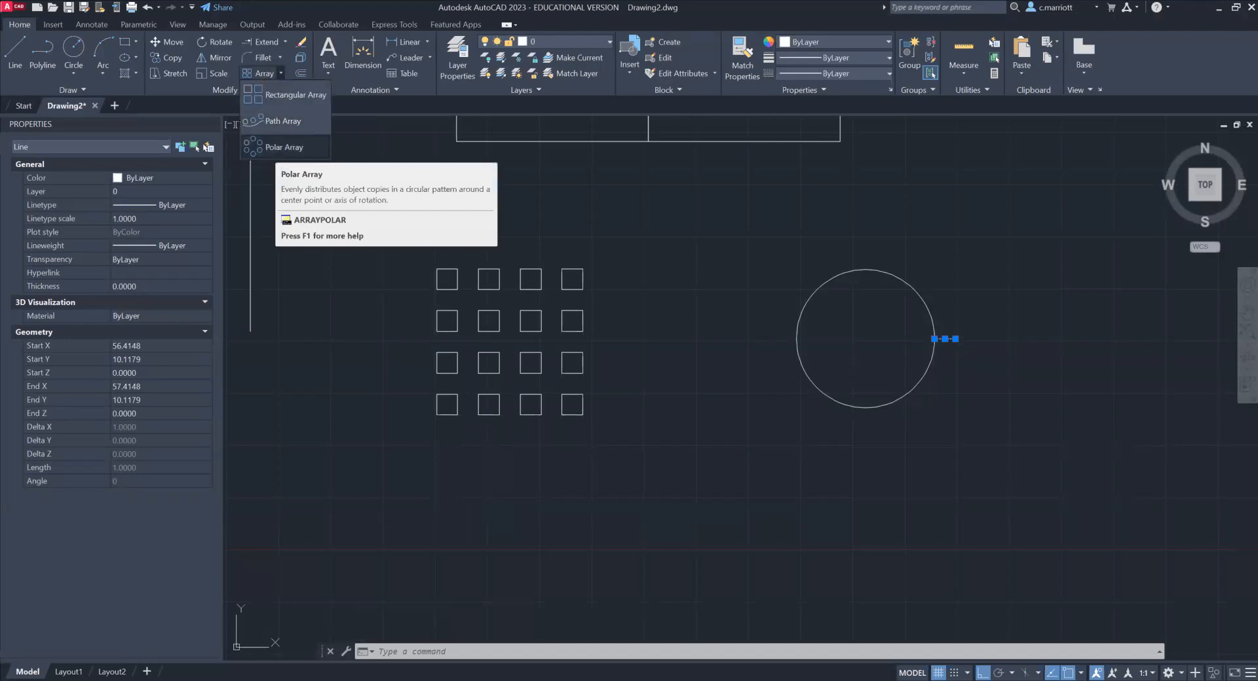
left_click(269, 147)
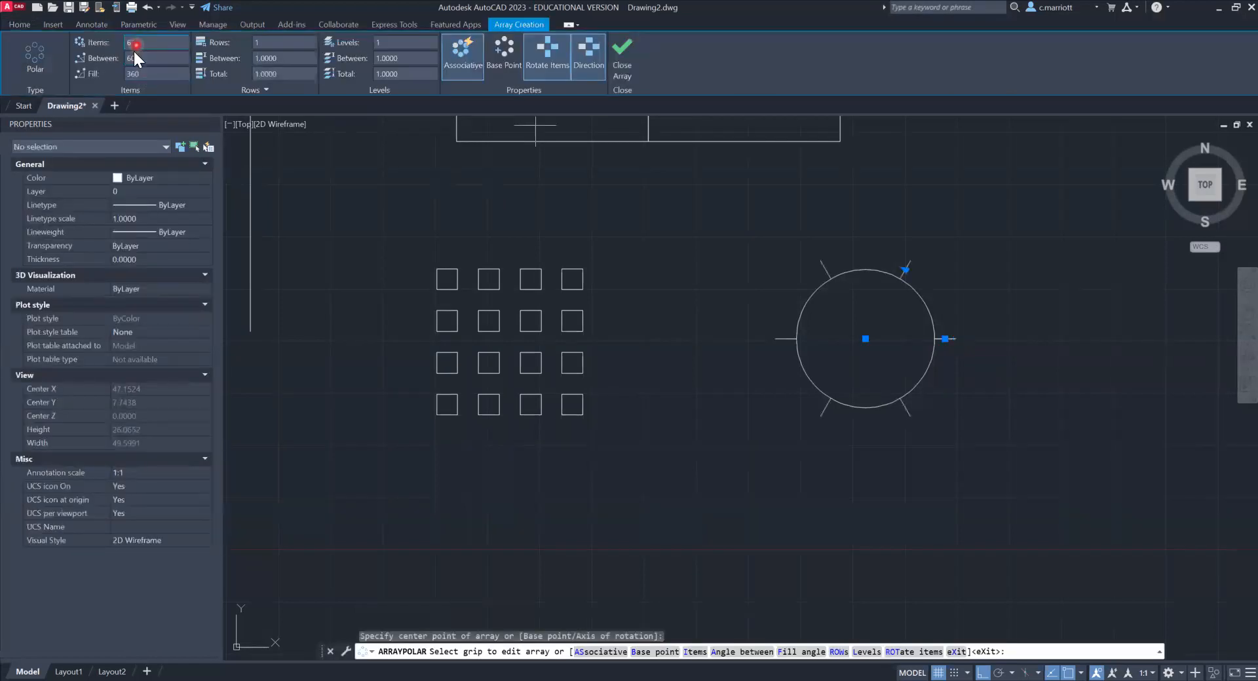
- Set the fill angle of the polar array to 270 degrees
left_click(136, 84)
left_click(155, 73)
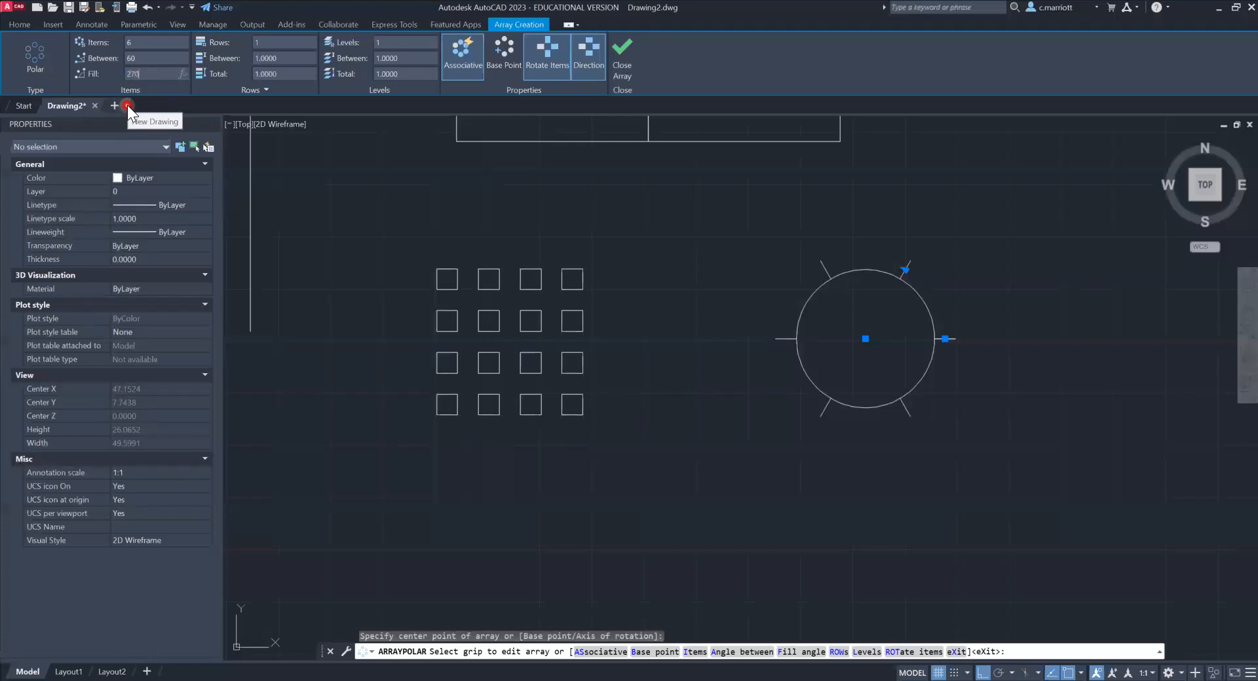
type("270")
key("Return")
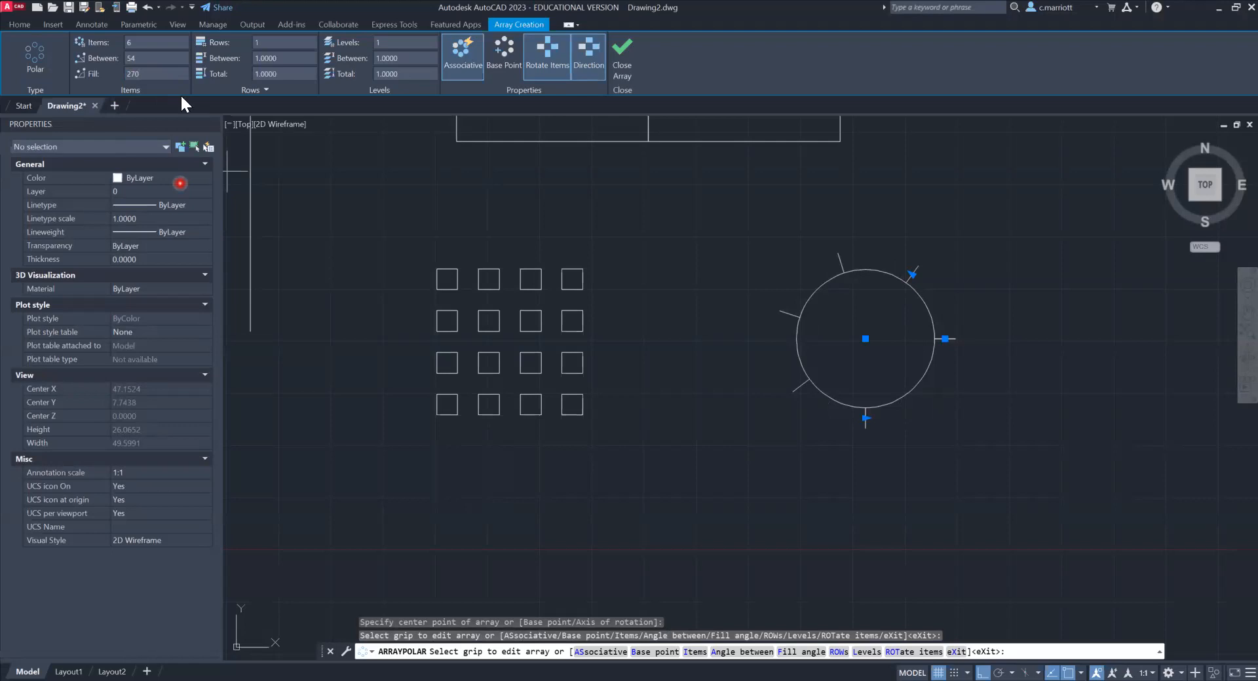
- Set the polar array around the circle to 12 items and finish it
left_click(127, 44)
type("12")
key("Return")
left_click(124, 73)
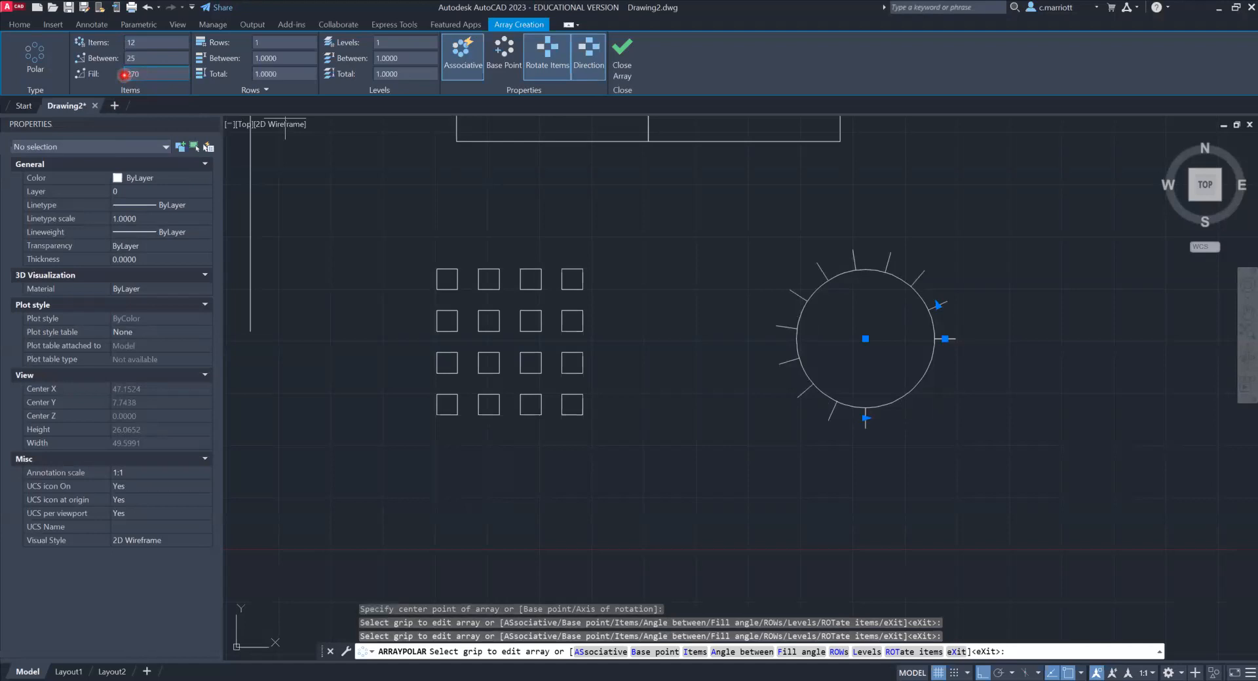
key("Escape")
key("Escape")
key("Escape")
- Stretch the short horizontal line across the vertical line and trim off the part beyond the vertical line
scroll(699, 286, "down", 3)
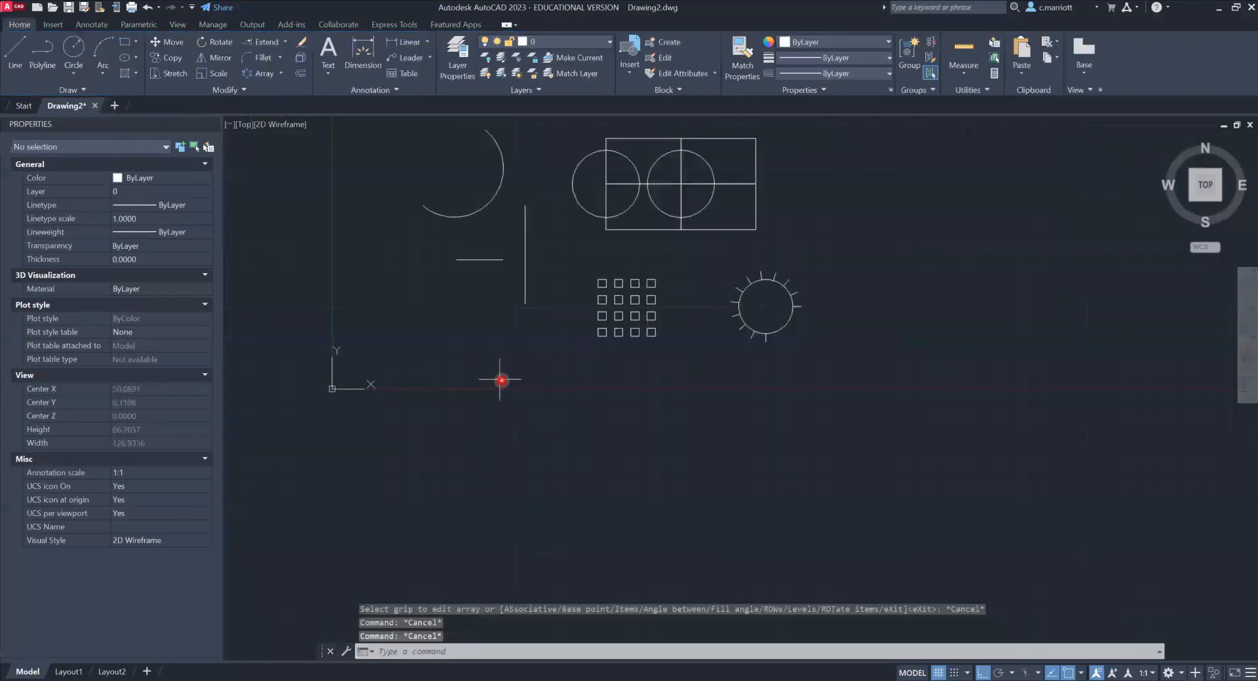
scroll(502, 380, "up", 2)
middle_click_drag(471, 280, 427, 373)
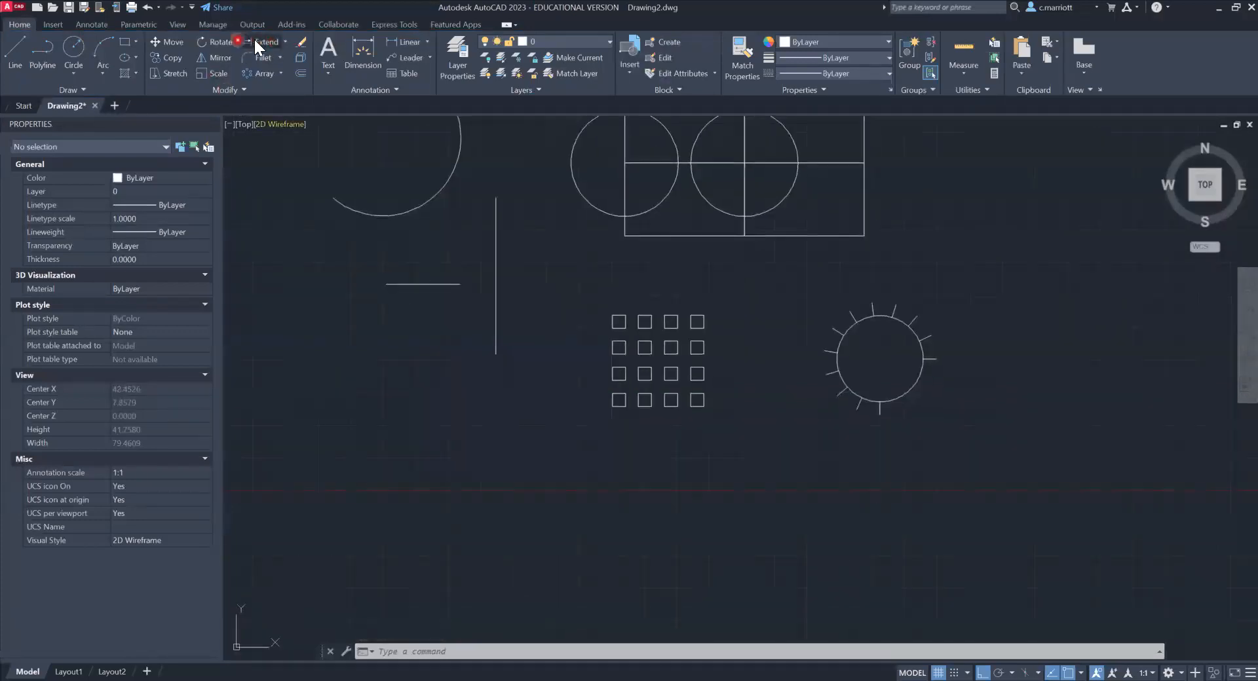
left_click(286, 42)
left_click(269, 57)
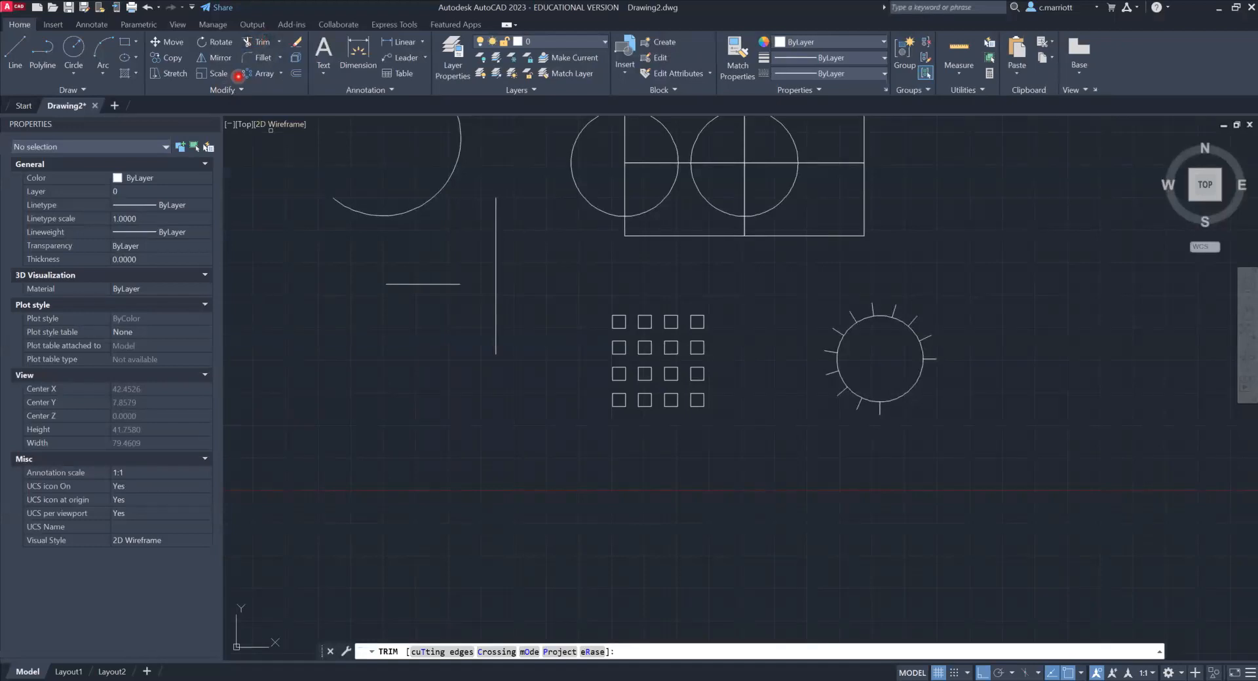
key("Escape")
key("Escape")
key("Escape")
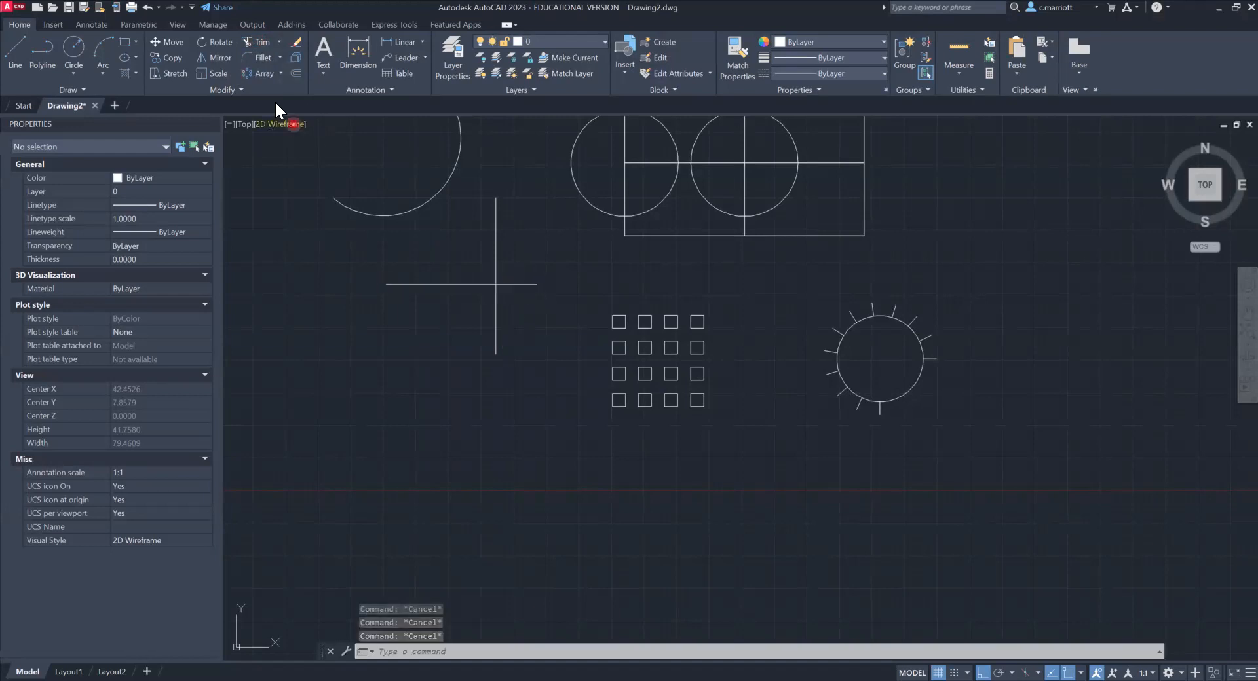
left_click(261, 41)
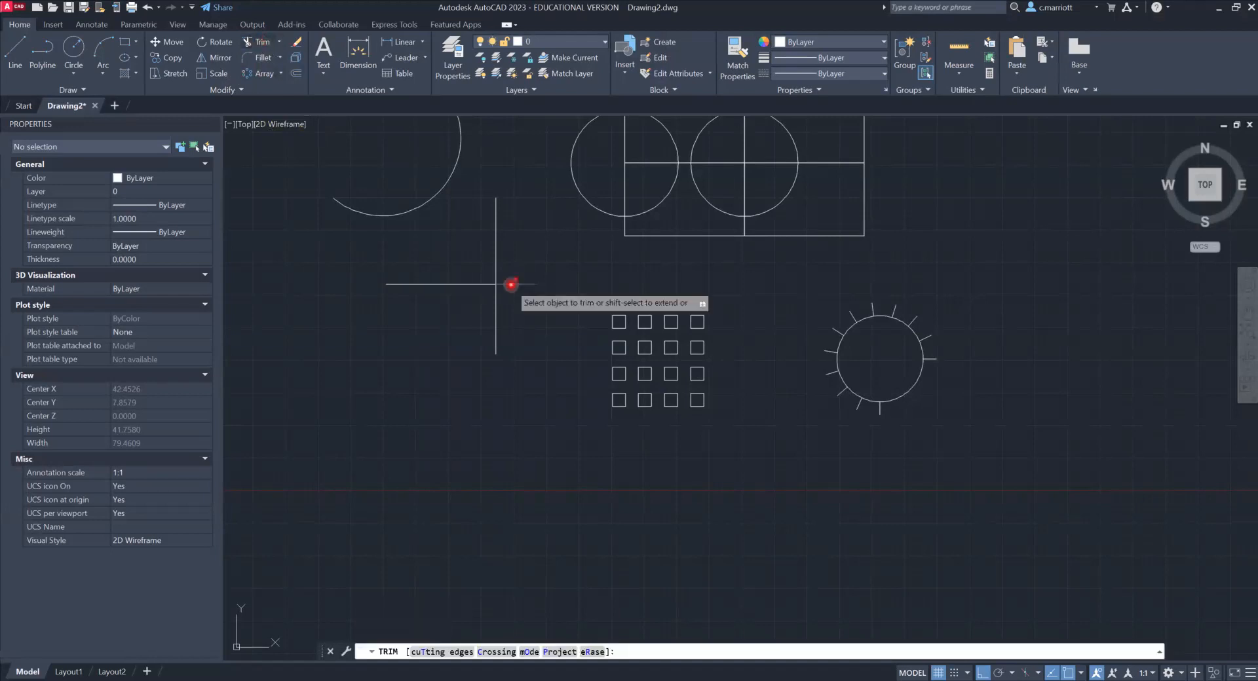
left_click(510, 284)
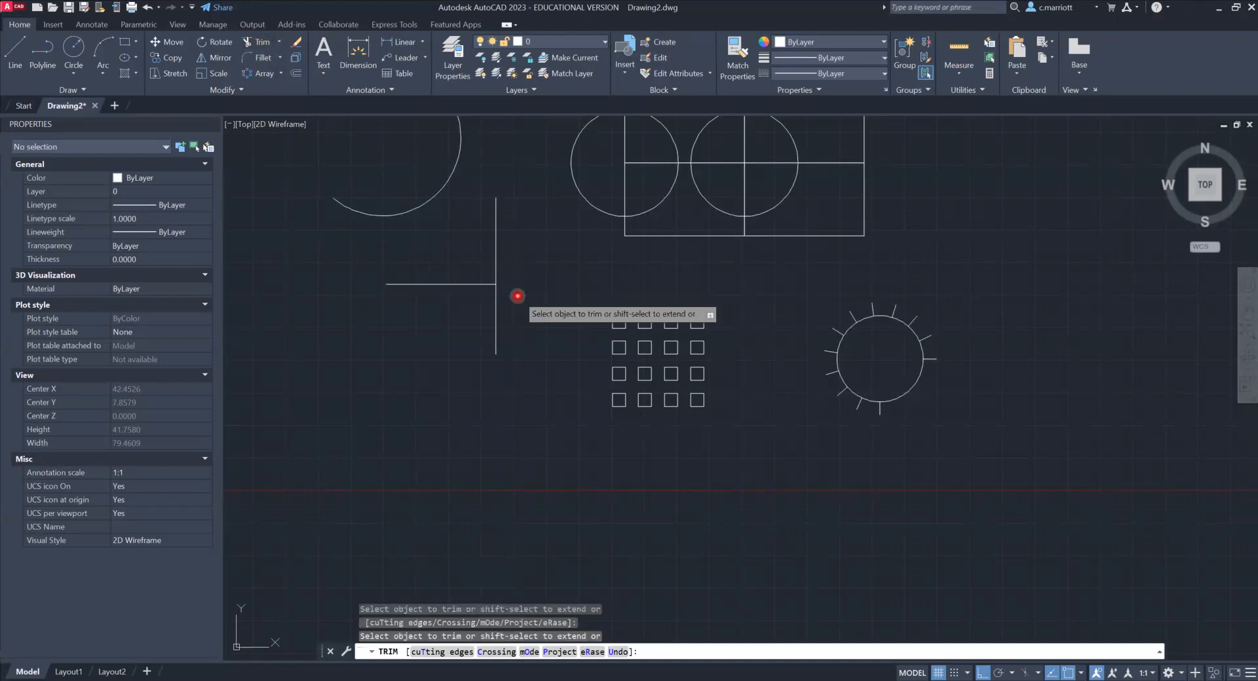
key("Escape")
- Shorten the horizontal line to leave a gap before the vertical line and extend it back to the vertical line
left_click(485, 285)
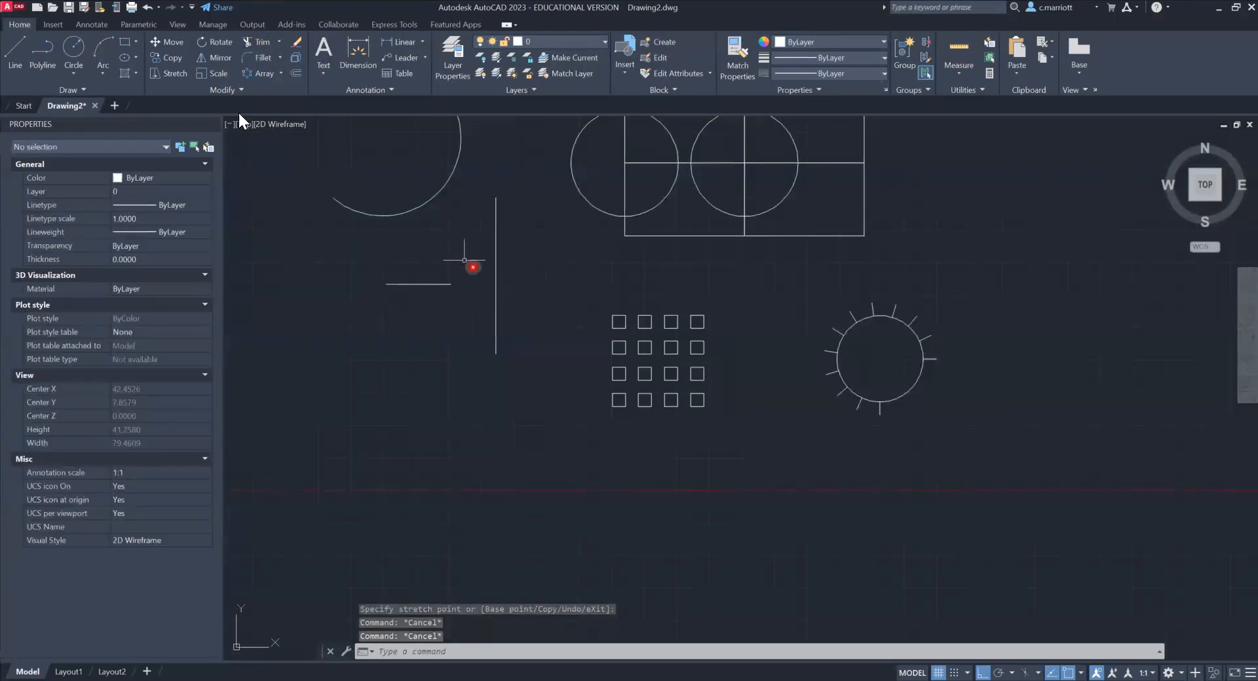
left_click(280, 41)
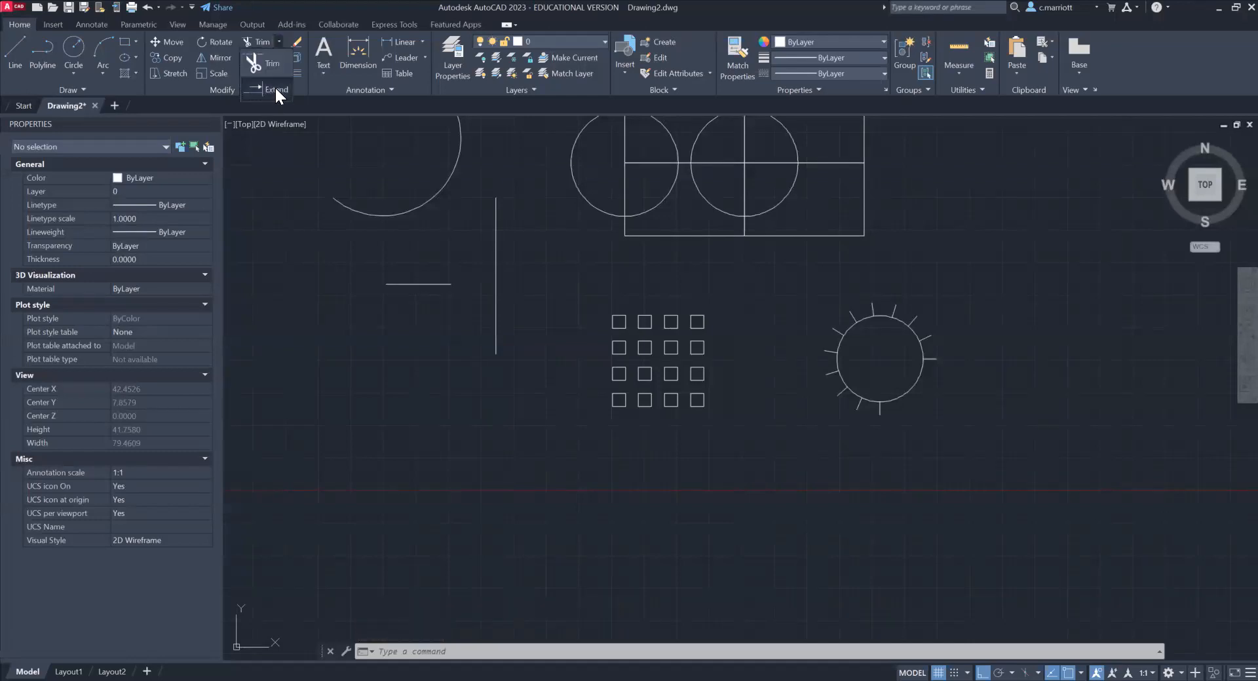
left_click(283, 118)
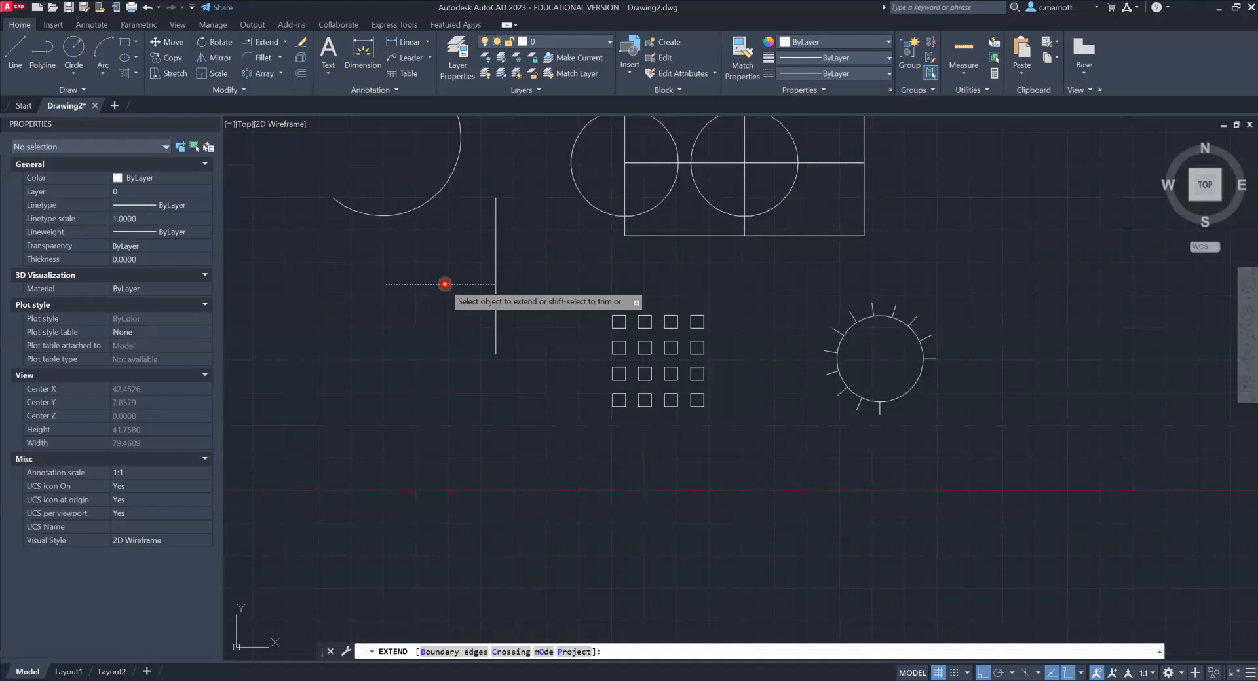
left_click(444, 284)
key("Escape")
key("Escape")
key("Escape")
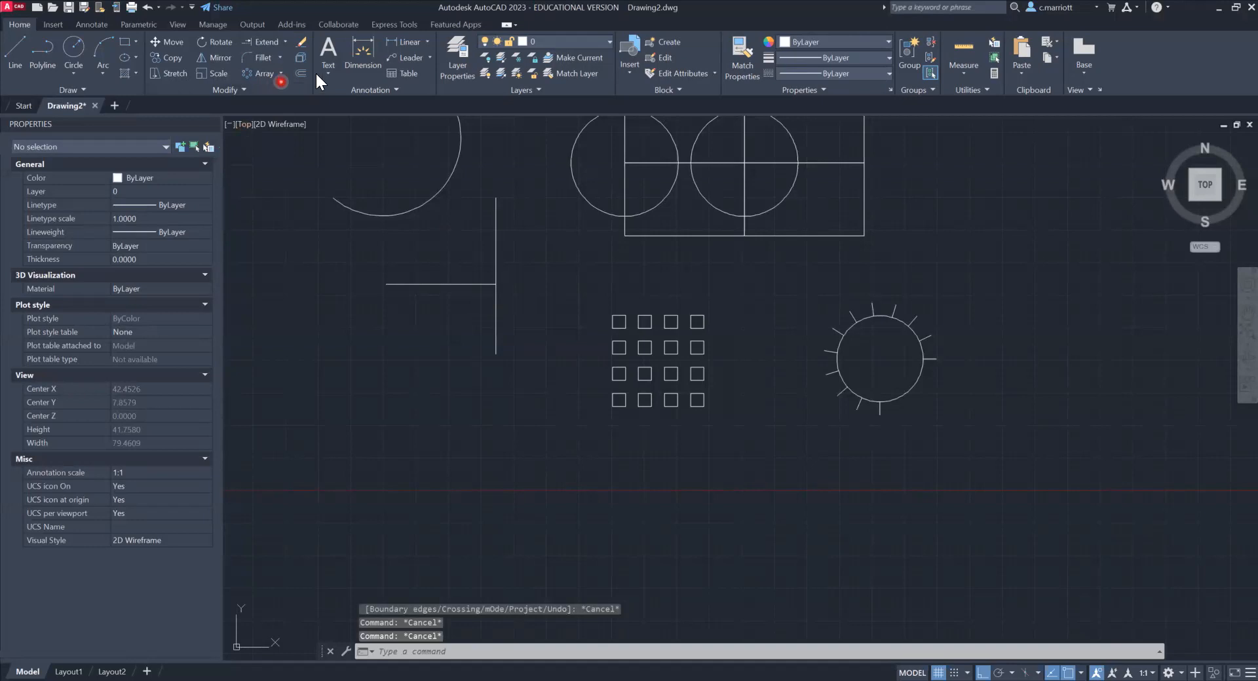
- Offset the vertical line by a distance of 1 to its right side
scroll(437, 189, "down", 2)
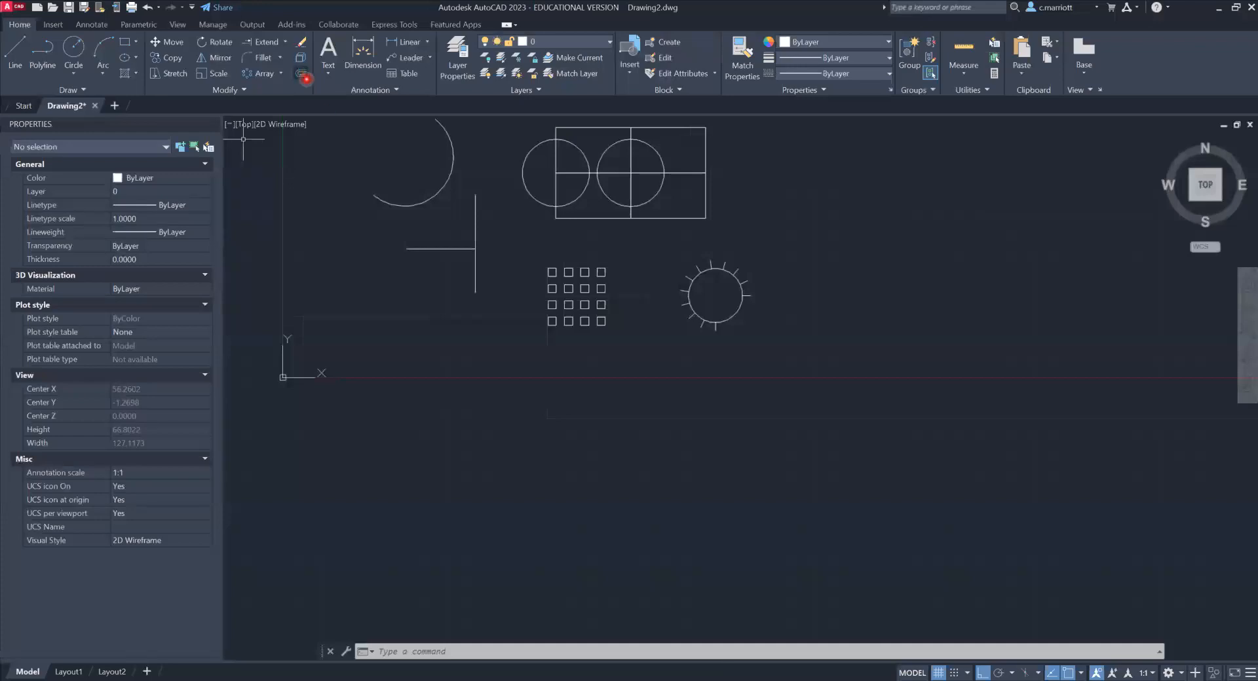
left_click(301, 73)
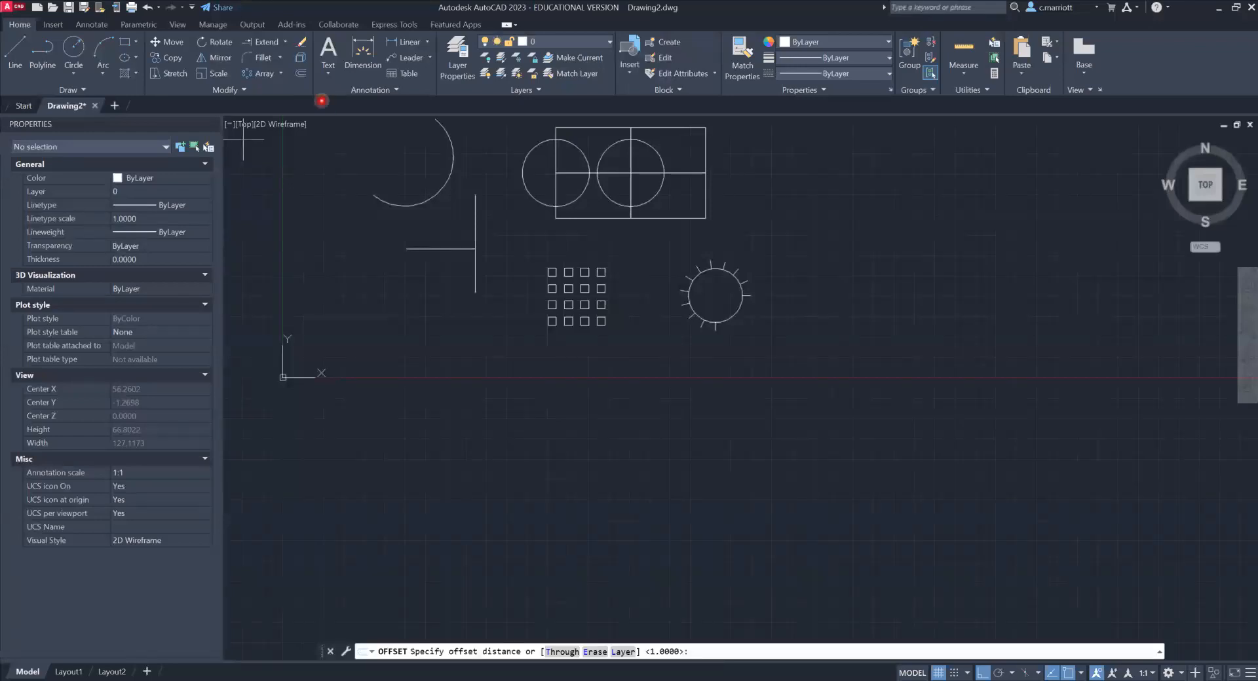
scroll(475, 243, "up", 4)
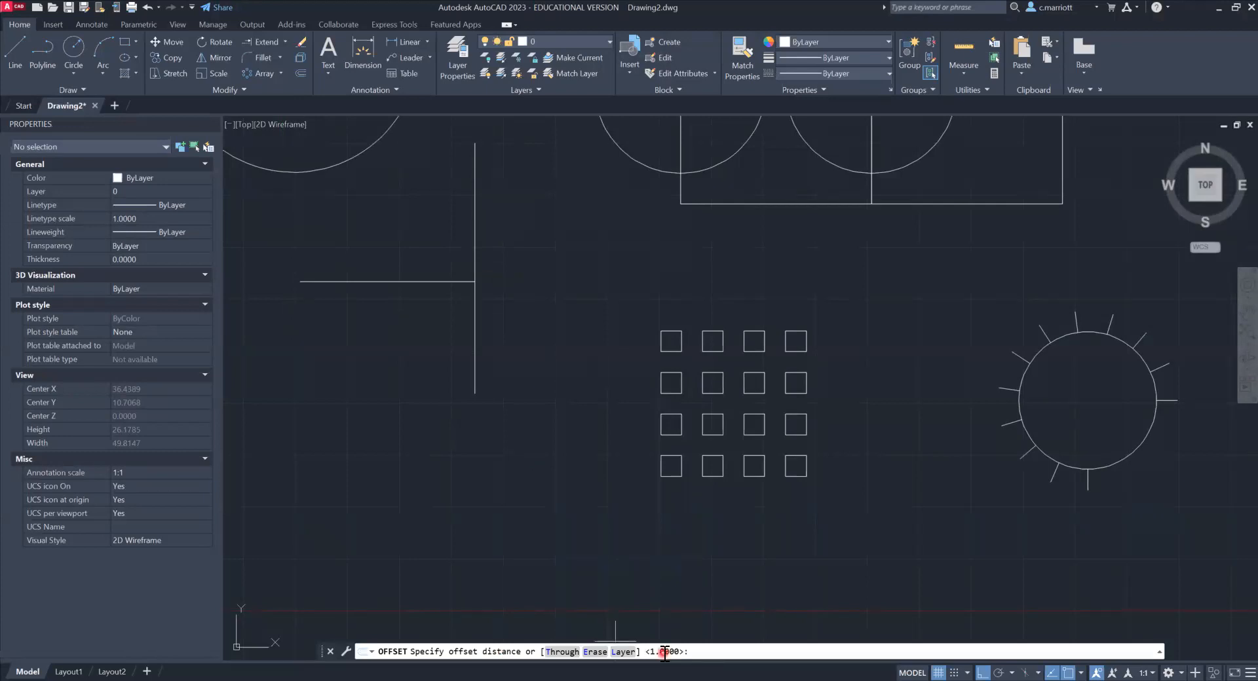
key("BackSpace")
key("Return")
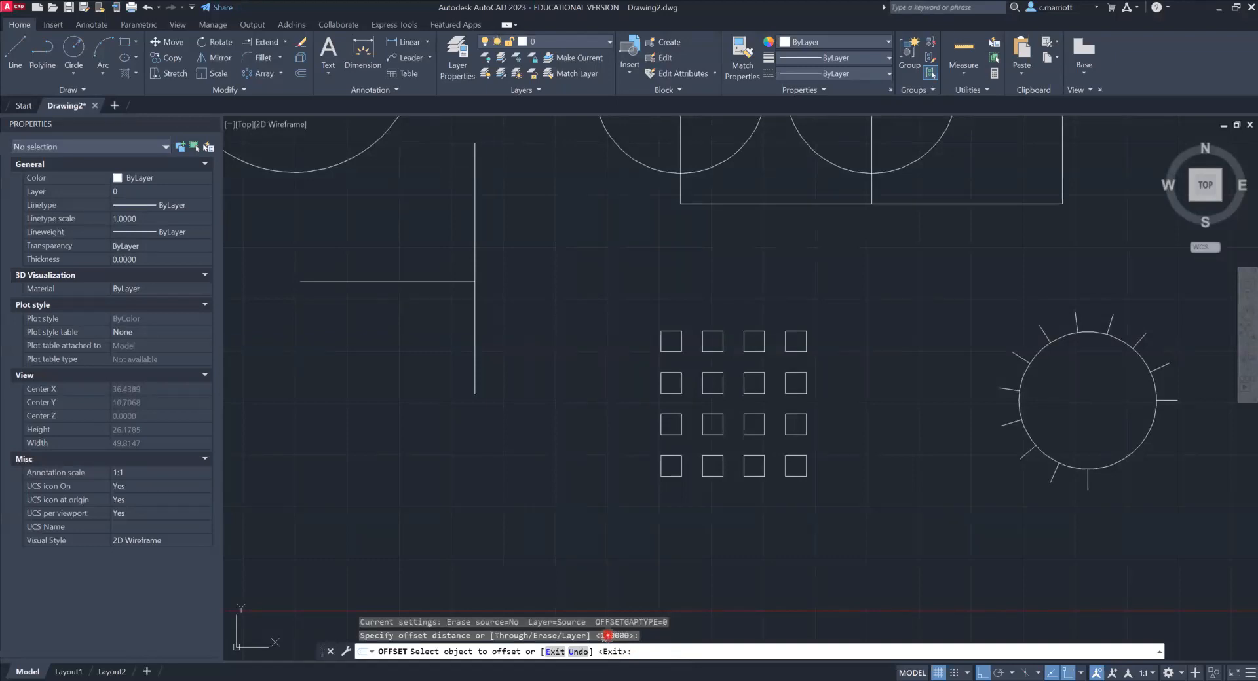
left_click(474, 246)
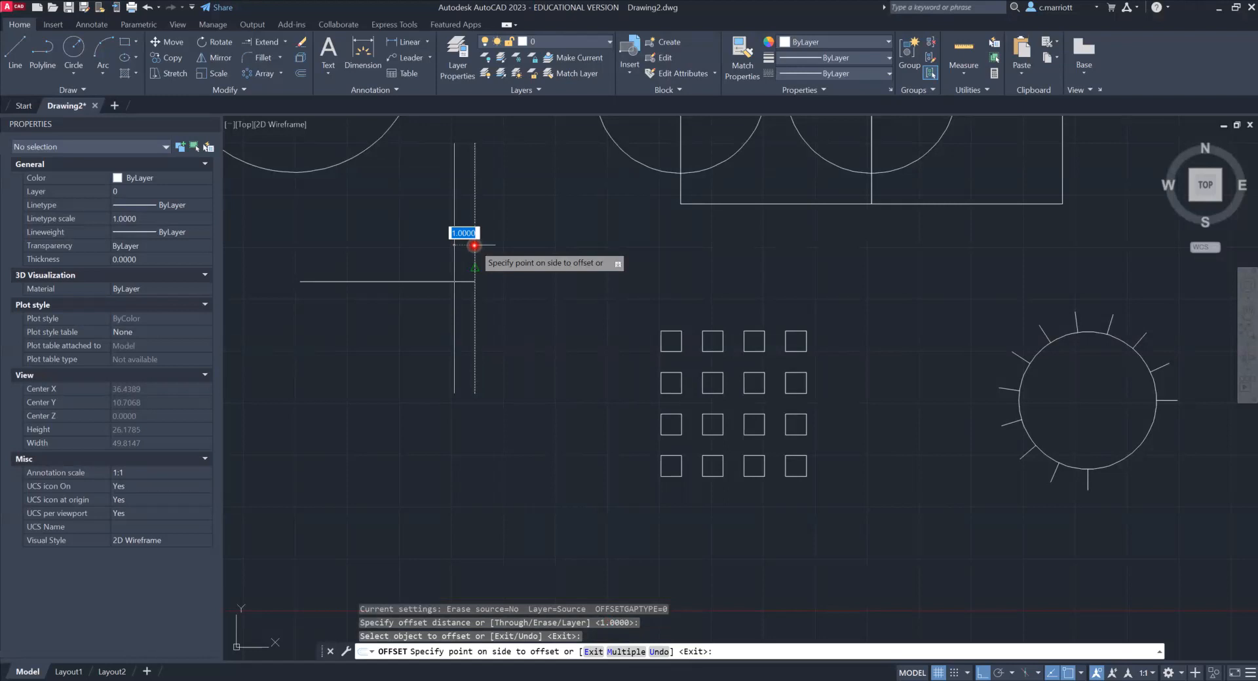
left_click(540, 253)
key("Escape")
key("Escape")
- Offset the large arc outward by a distance of 1
scroll(554, 270, "down", 4)
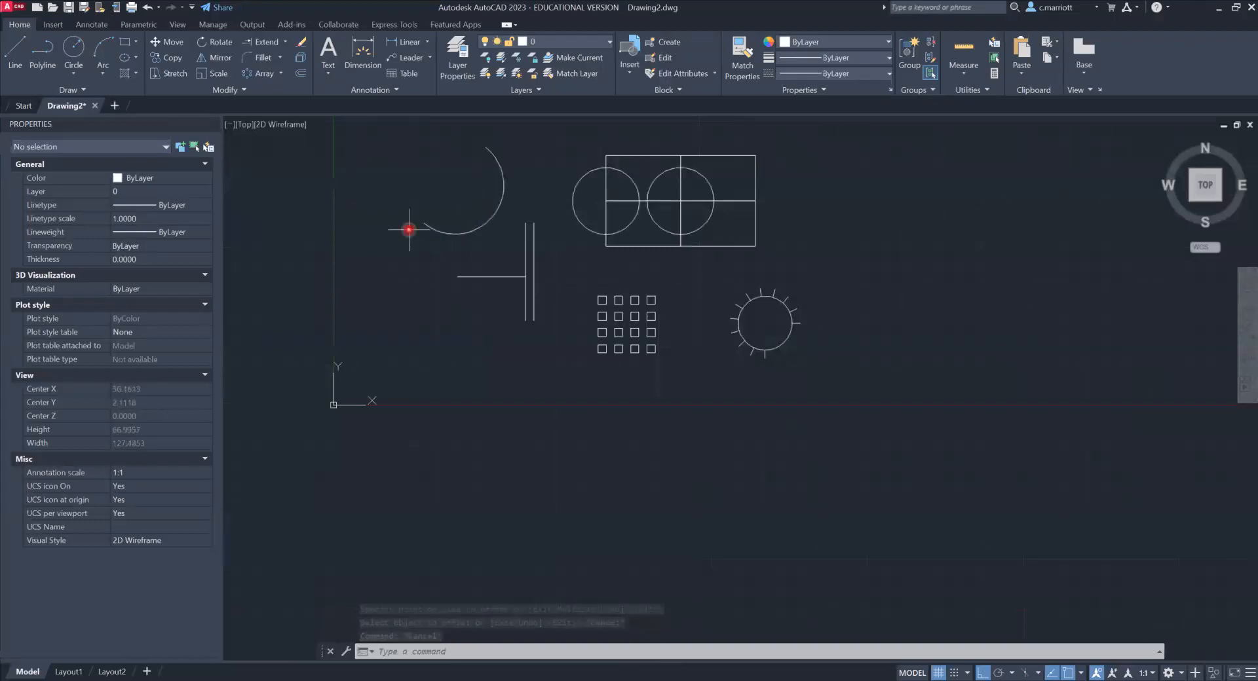
scroll(496, 170, "up", 4)
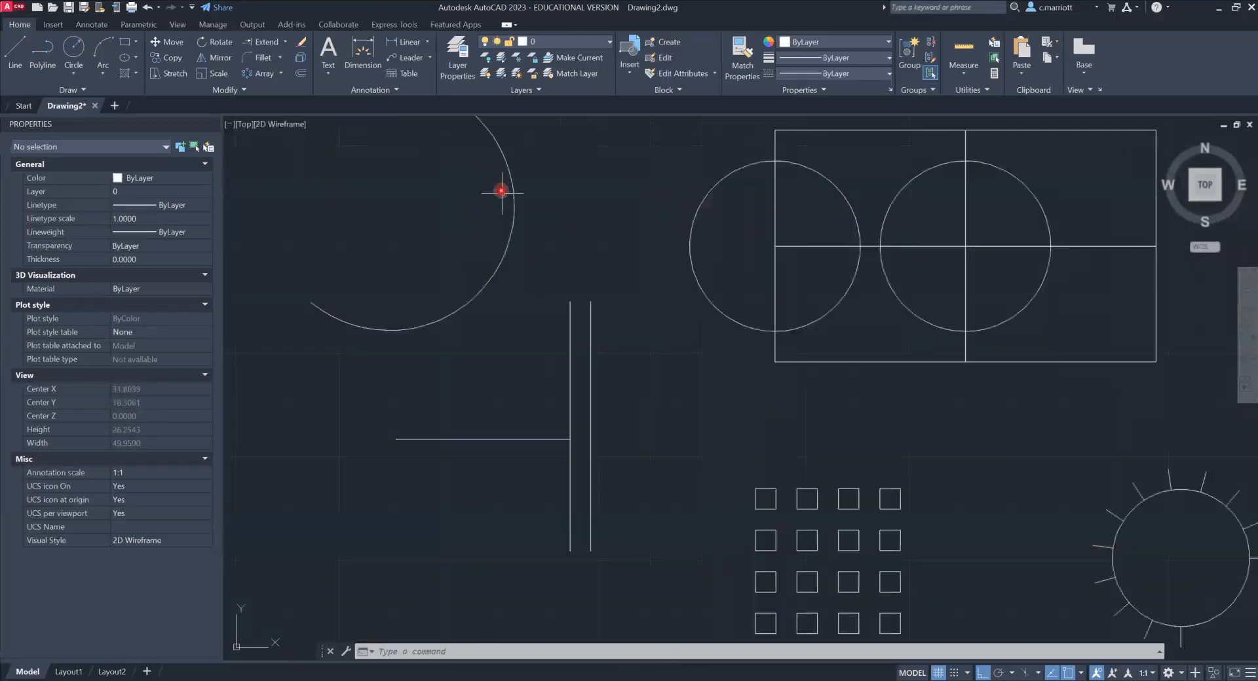
scroll(496, 293, "down", 2)
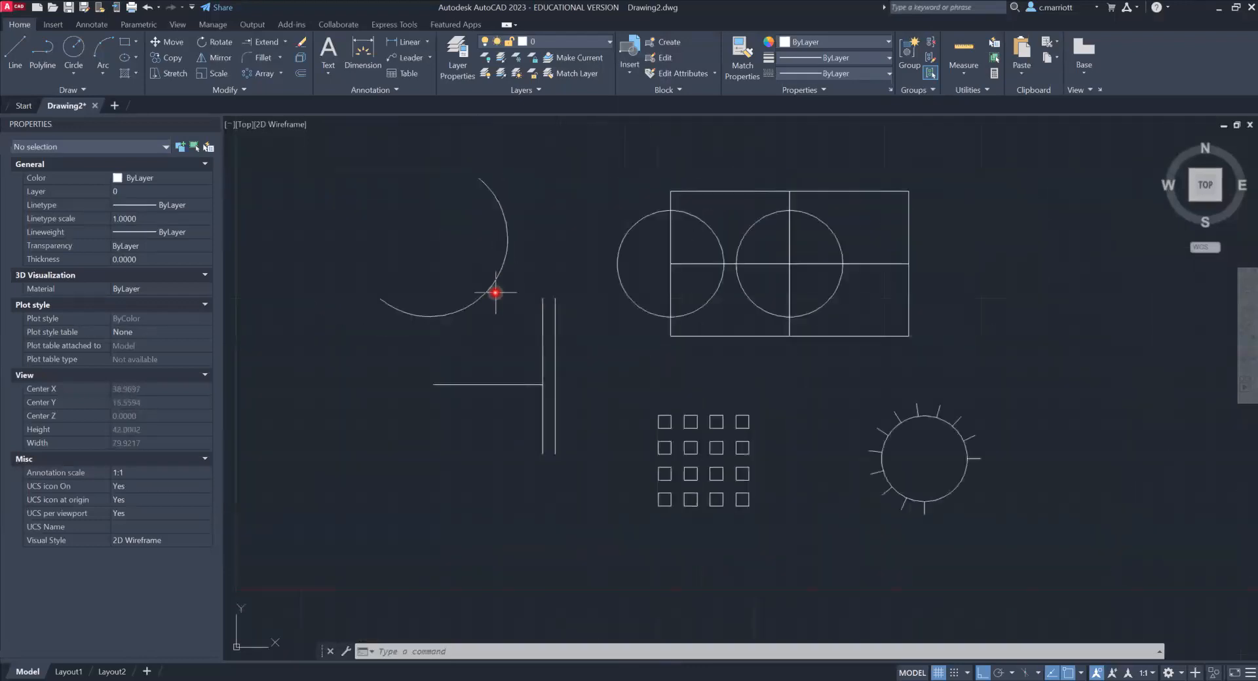
type("o")
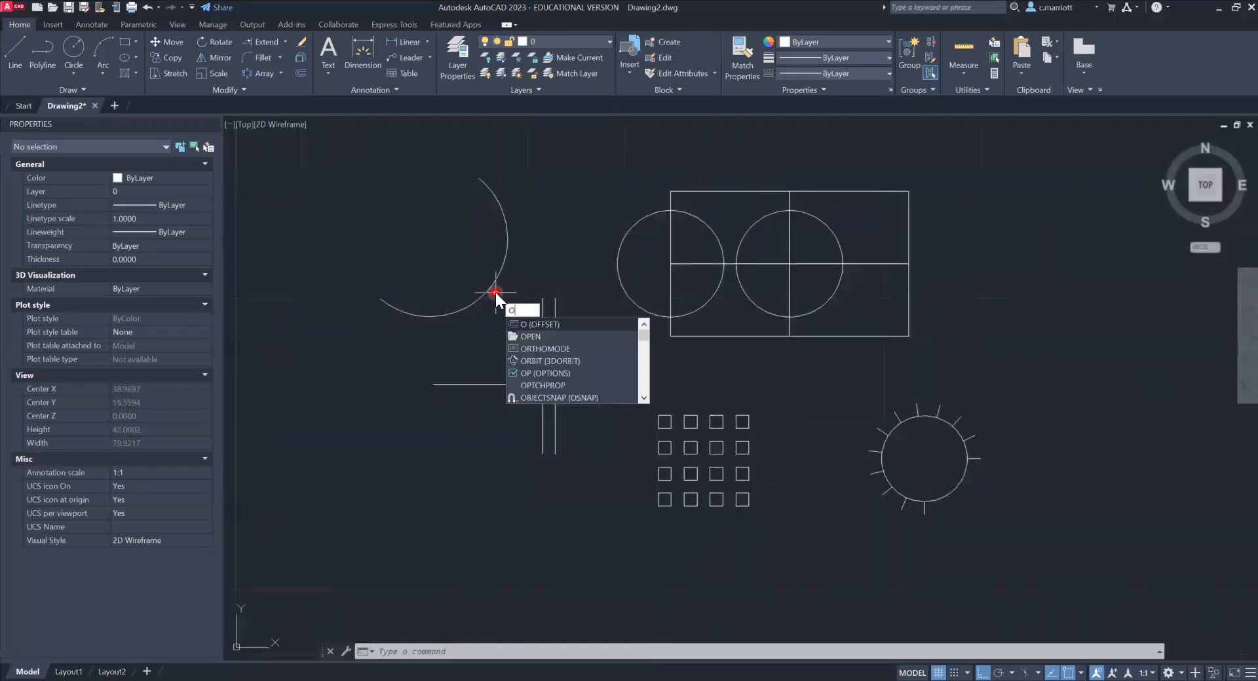
key("Return")
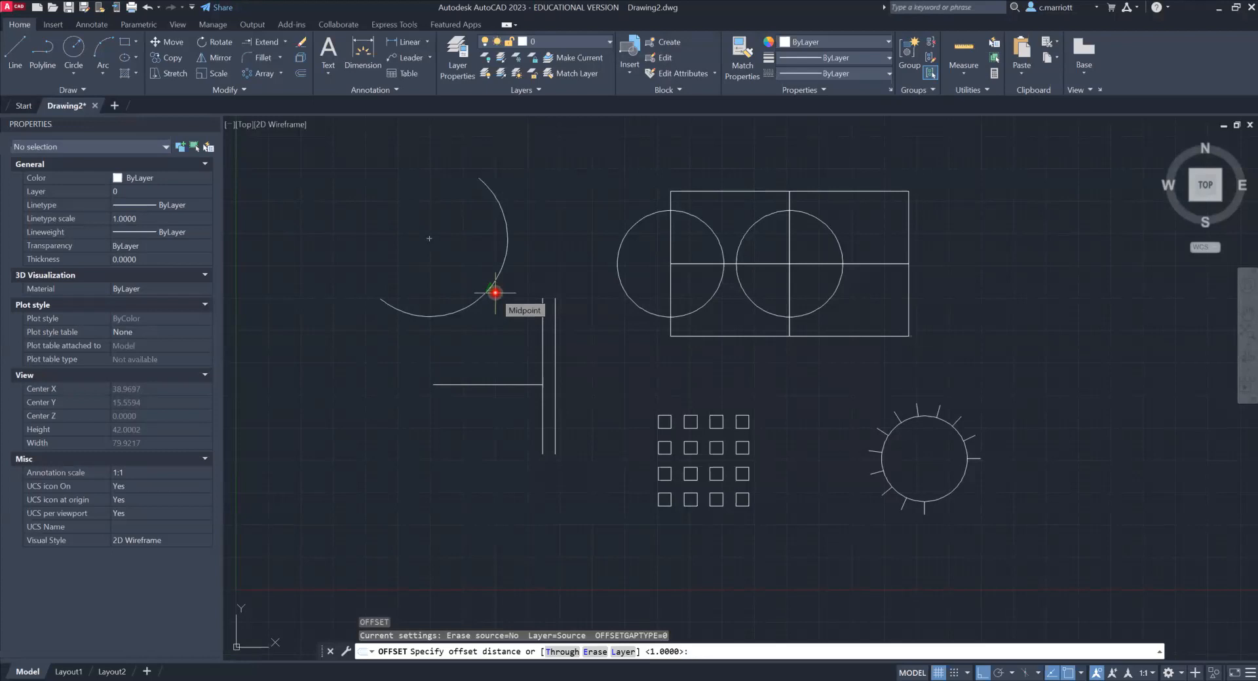
key("Return")
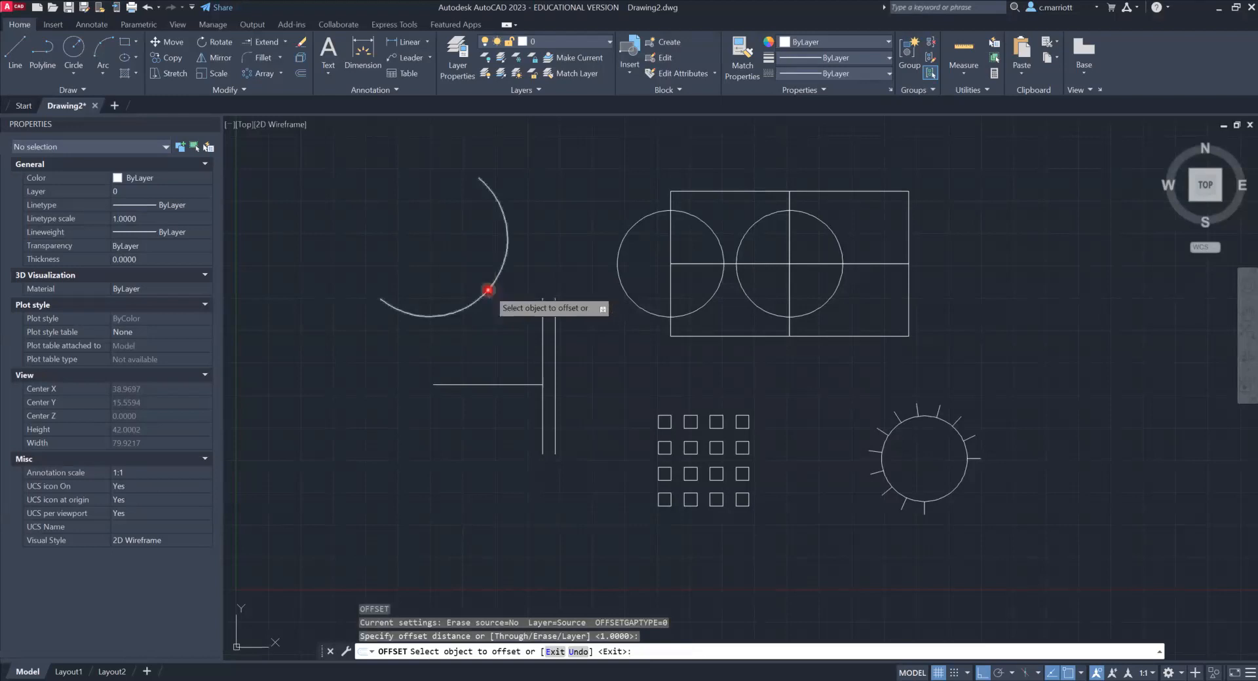
left_click(488, 291)
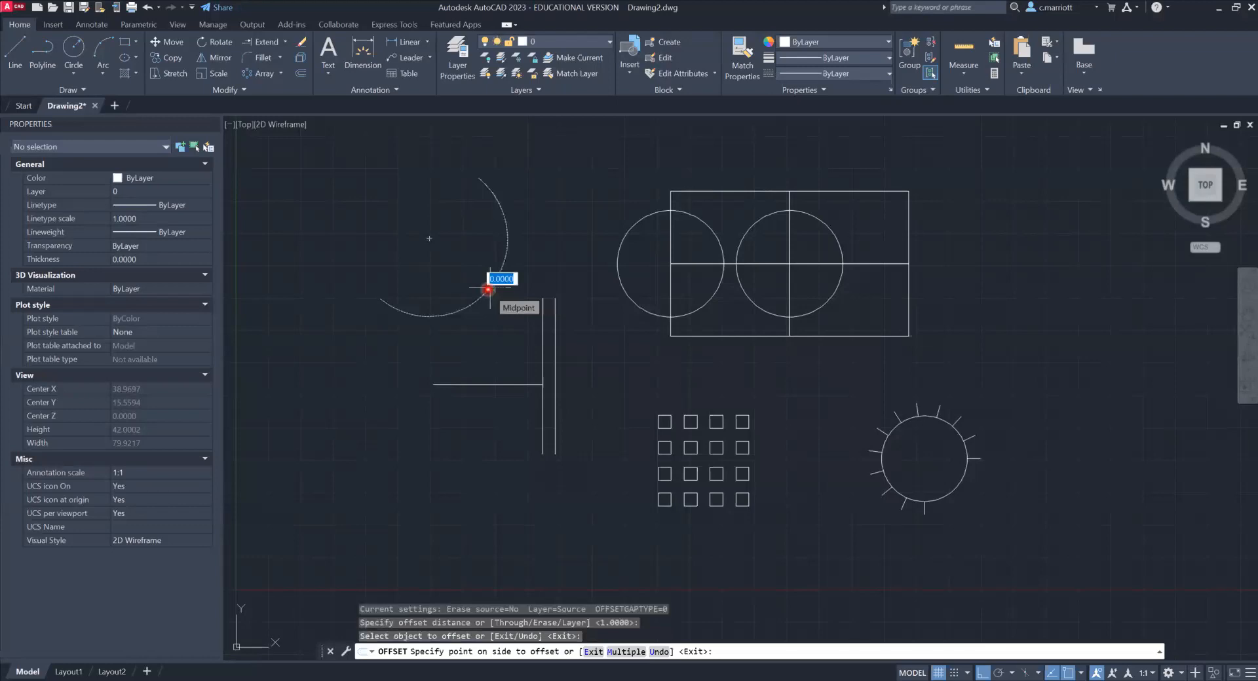
left_click(514, 313)
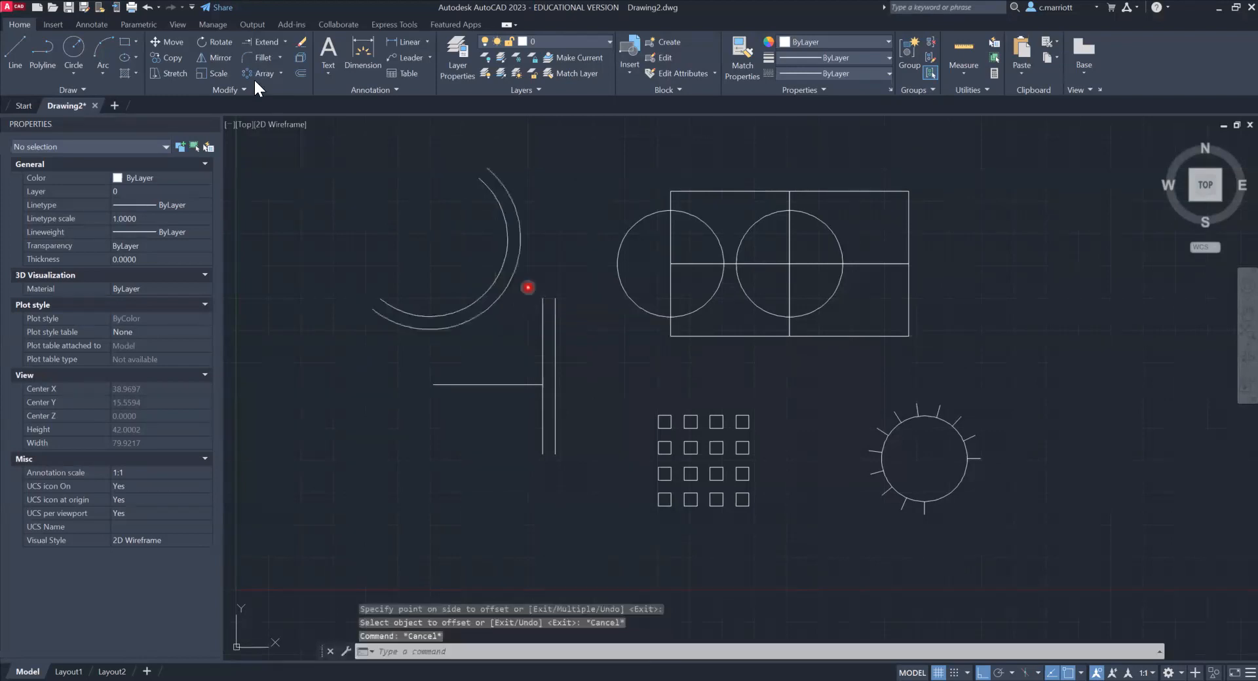
key("Escape")
key("Escape")
key("Escape")
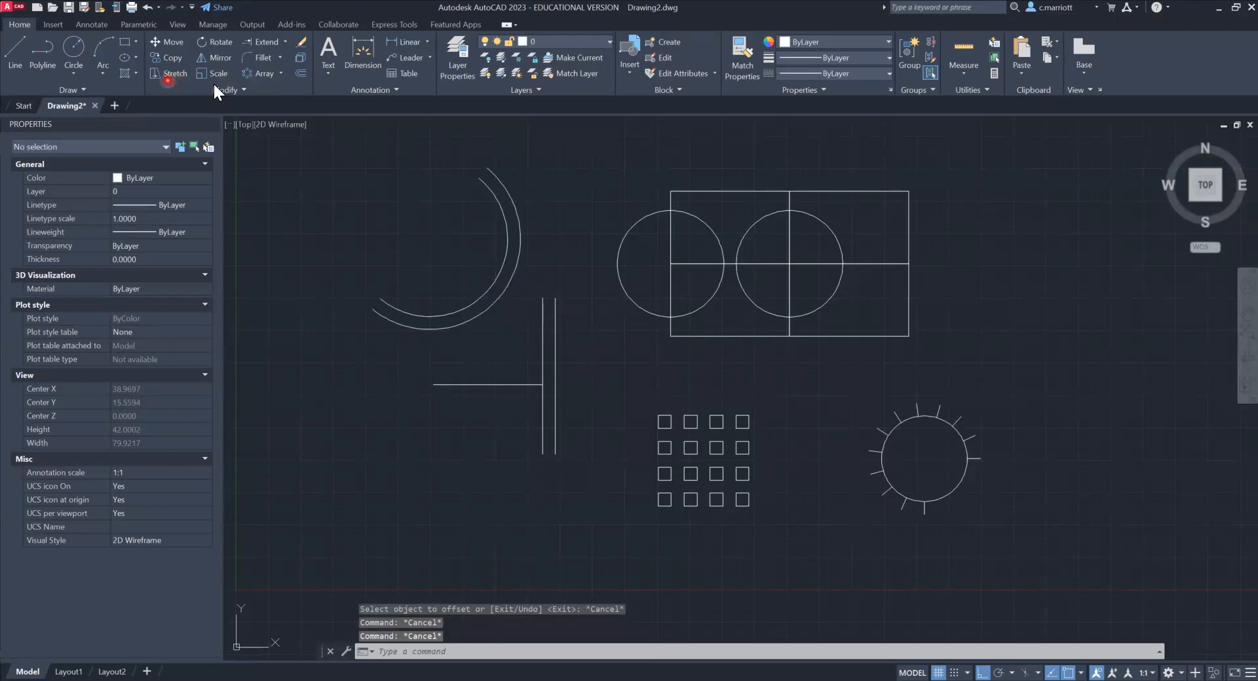
- Draw a four-sided polyline with a slanted right edge in the empty area above the arcs
scroll(778, 407, "down", 5)
scroll(709, 344, "up", 4)
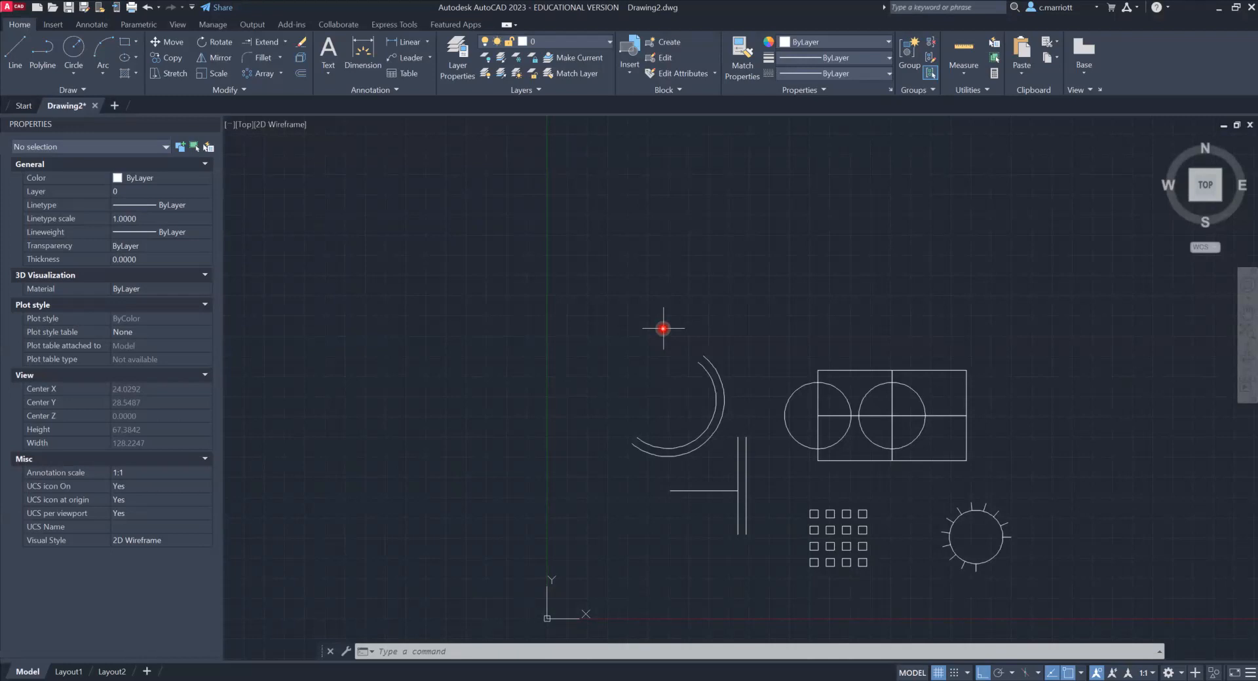
left_click(830, 282)
key("Escape")
key("Escape")
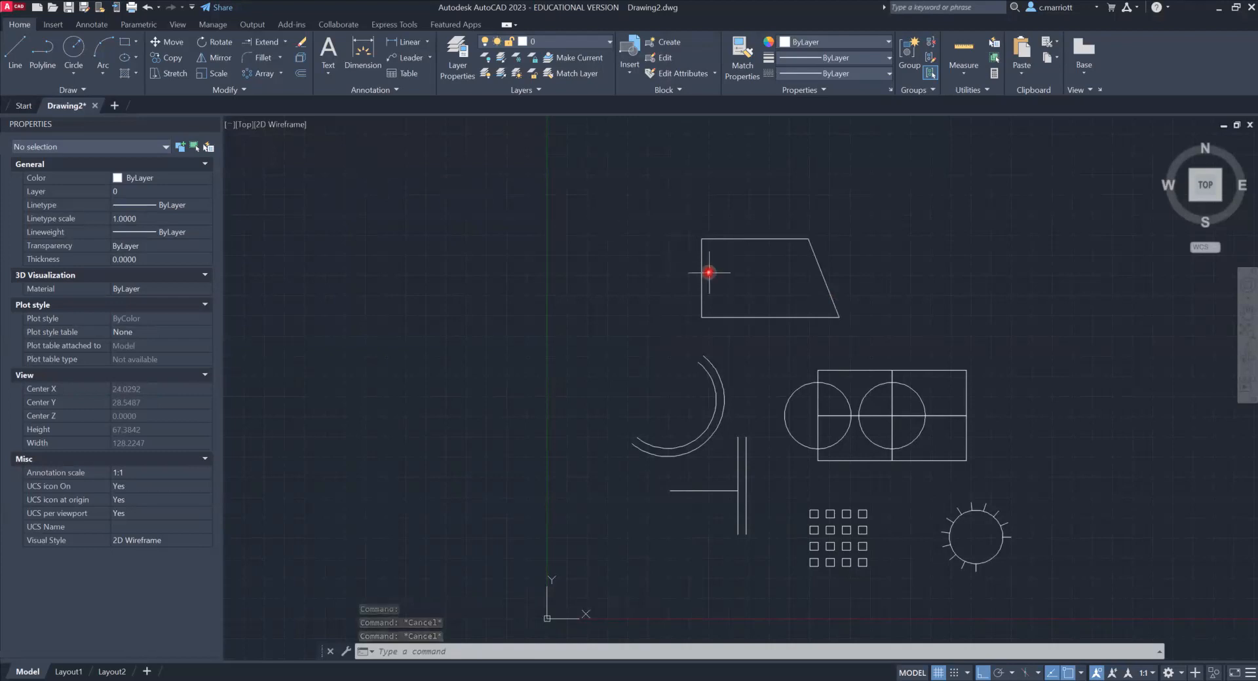
- Draw a smaller four-sided outline with a slanted right edge from separate lines, above and left of the polyline
left_click(784, 239)
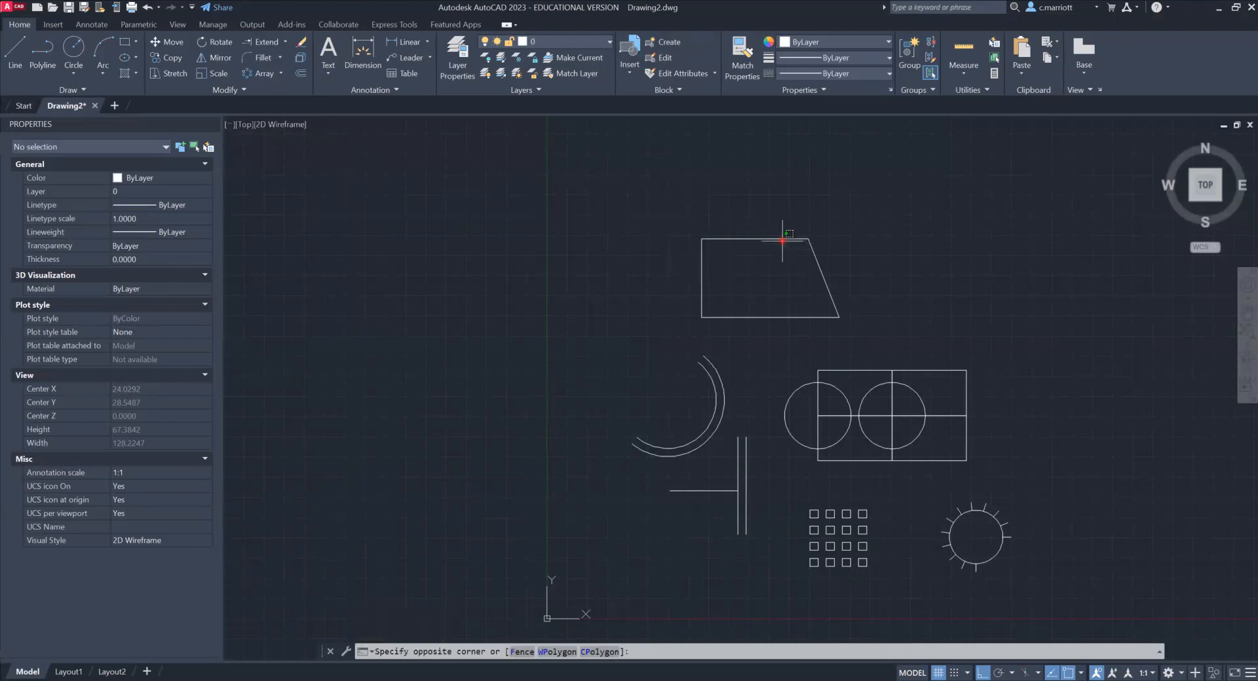
key("Escape")
key("Escape")
key("Escape")
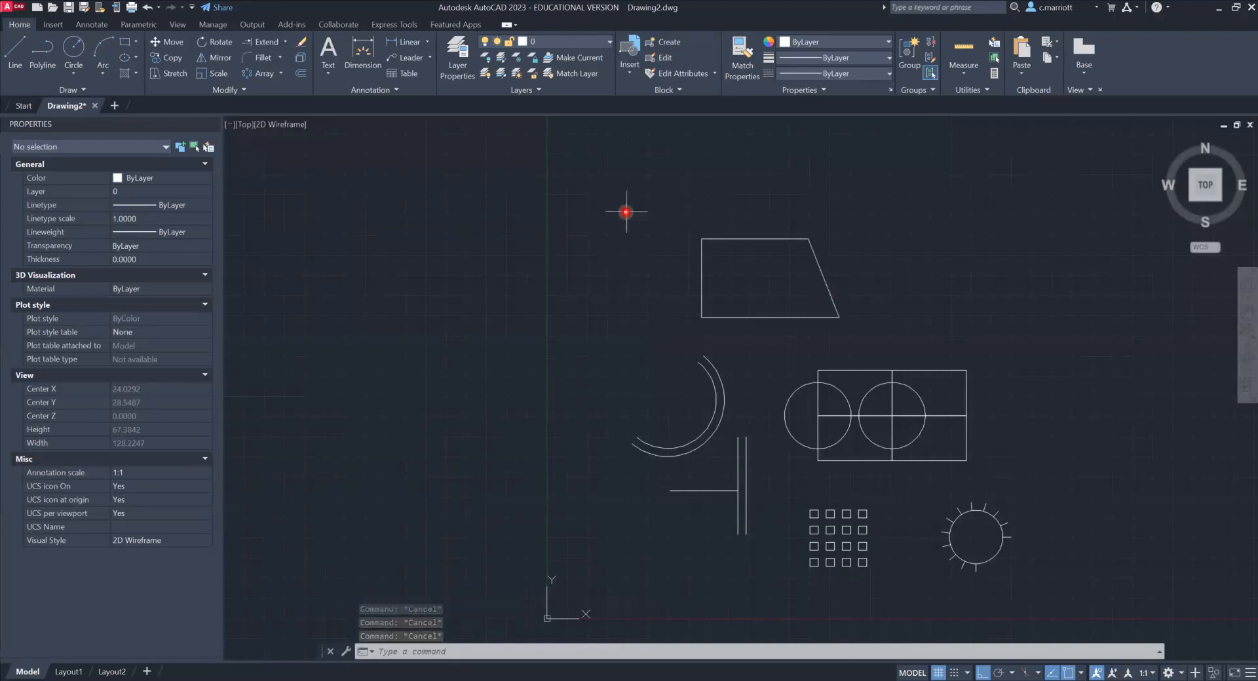
left_click(743, 236)
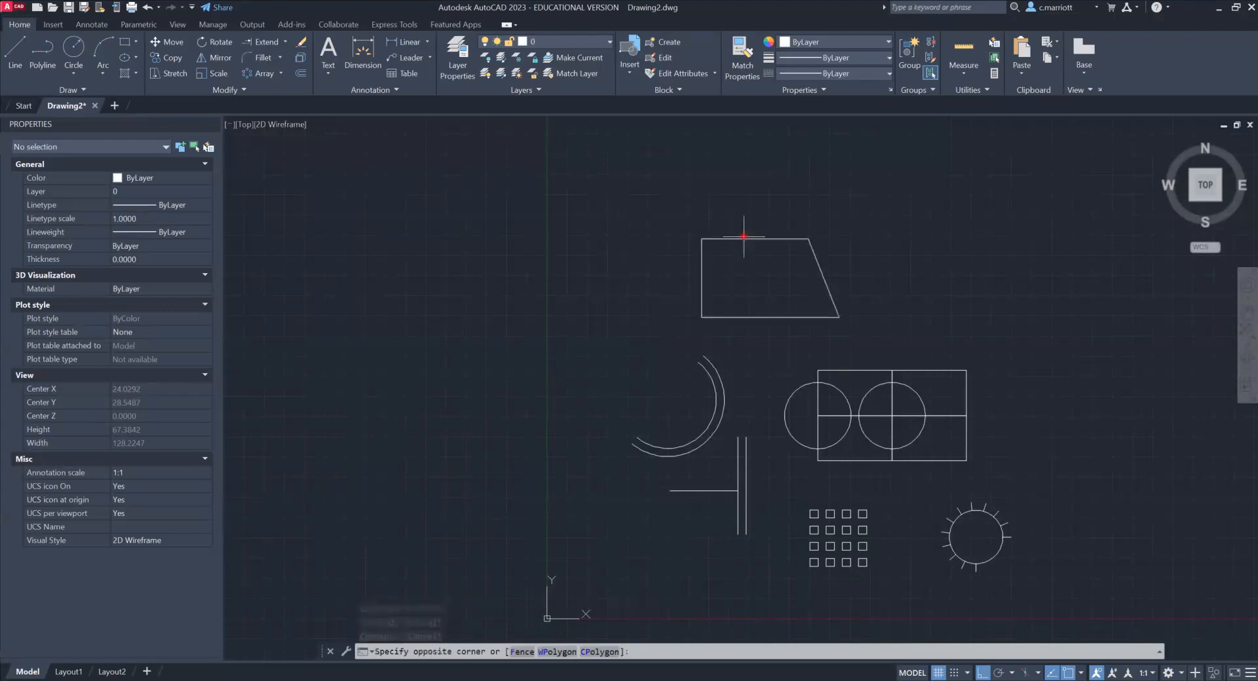
left_click(730, 254)
key("Escape")
key("Escape")
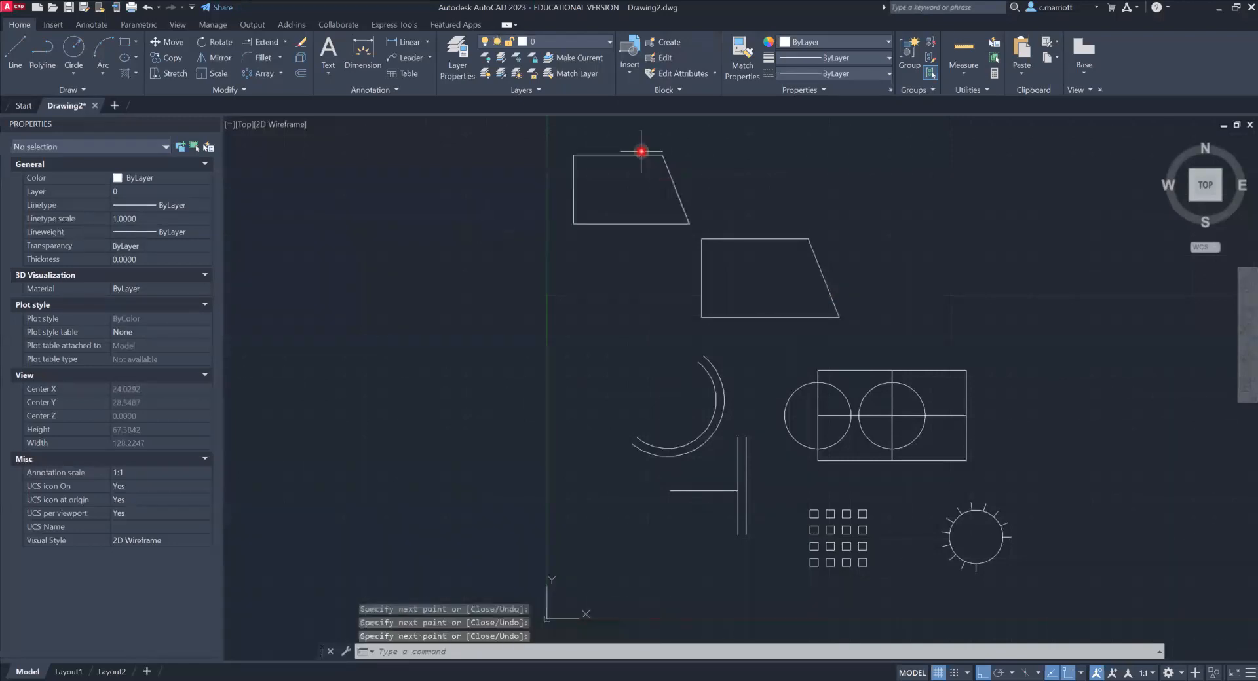
- Select single edges of both four-sided outlines to compare separate lines with a joined polyline
left_click(636, 157)
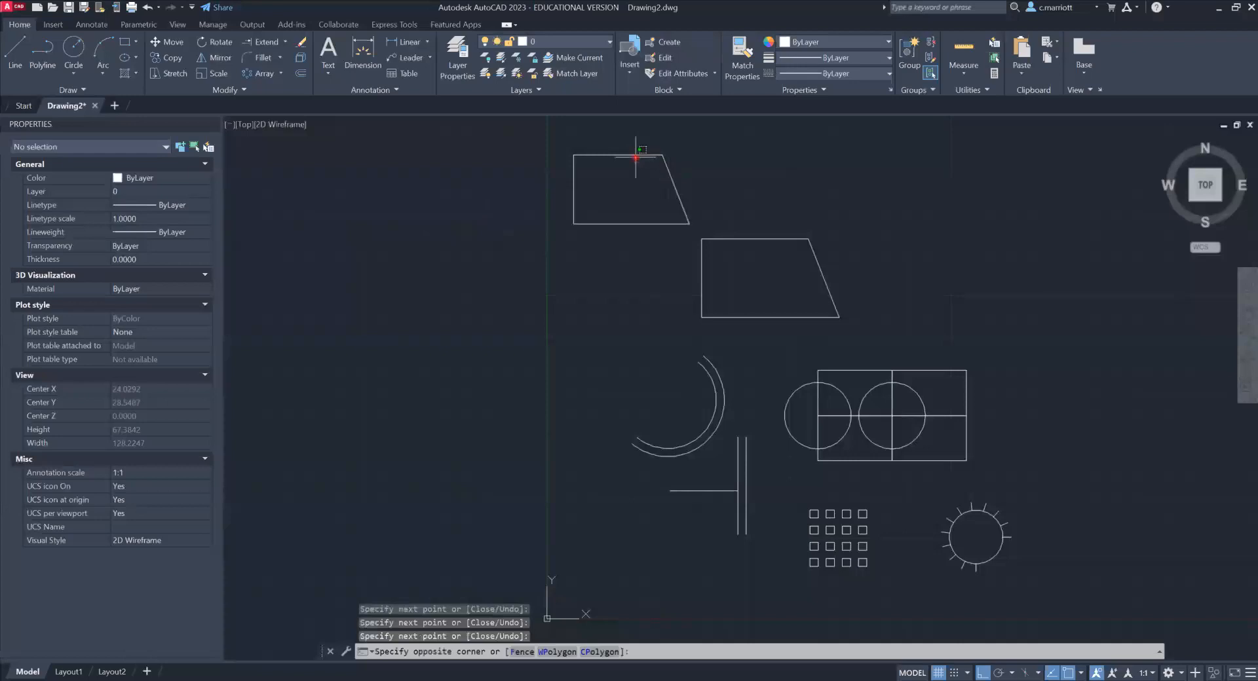
key("Escape")
left_click(678, 196)
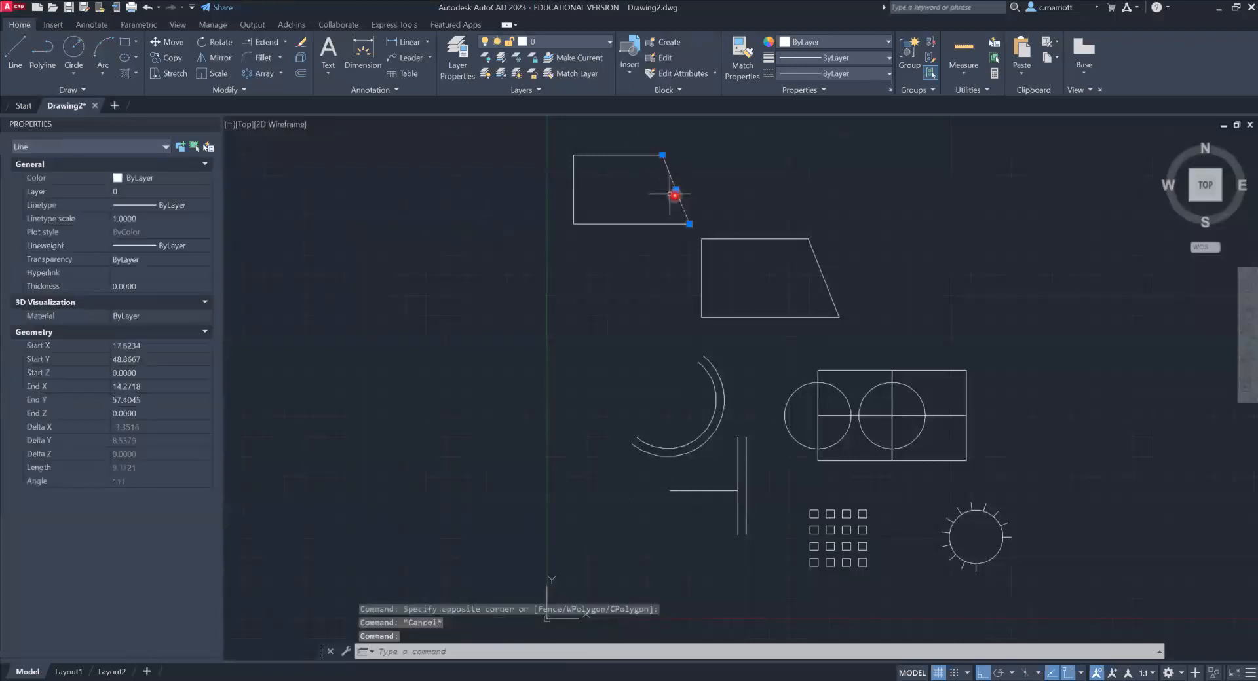
key("Escape")
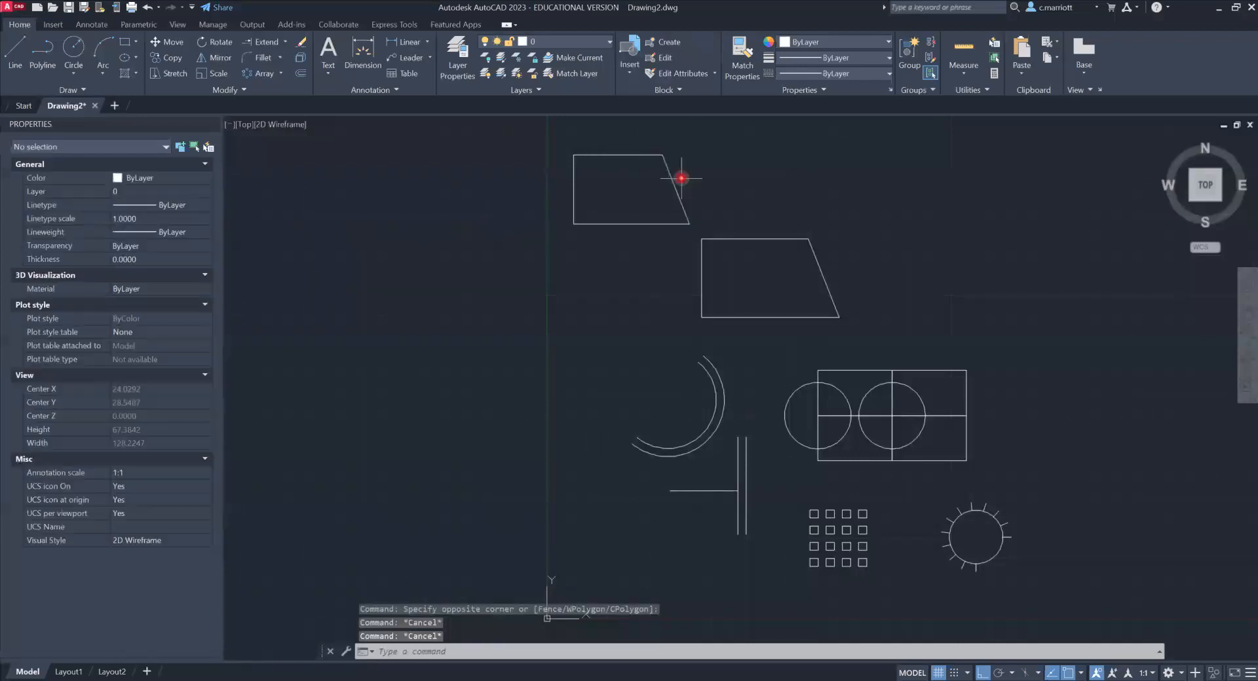
left_click(615, 222)
key("Escape")
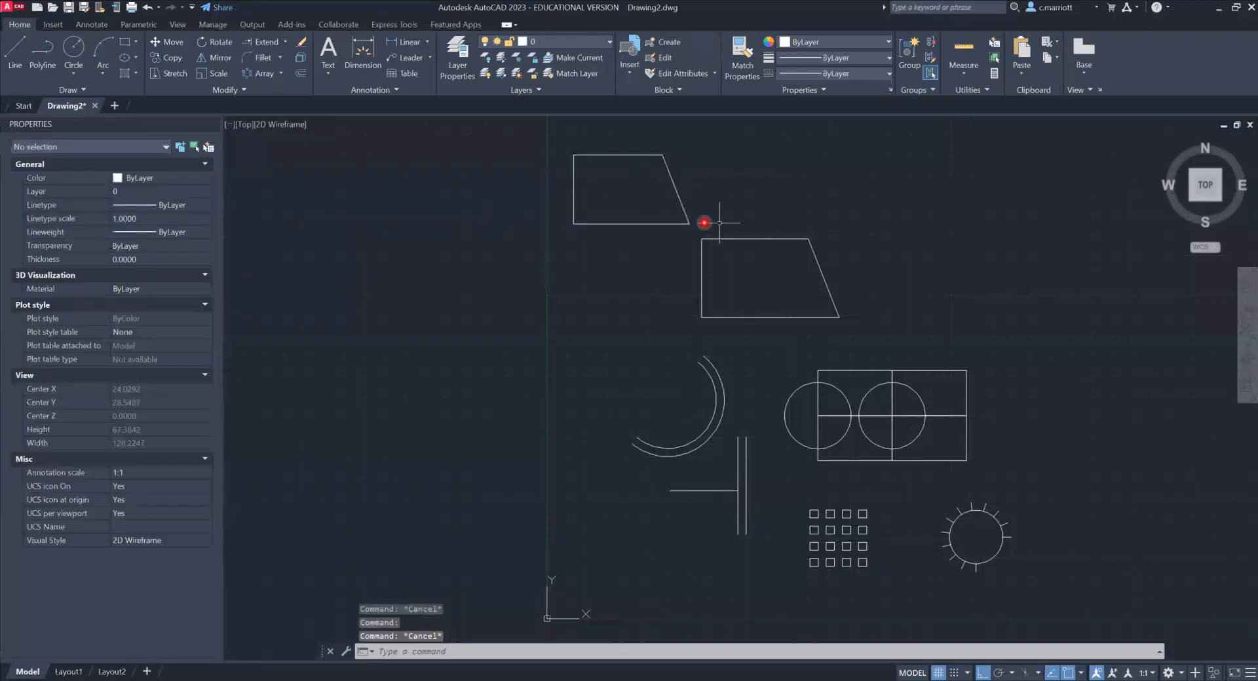
left_click(752, 232)
left_click(743, 240)
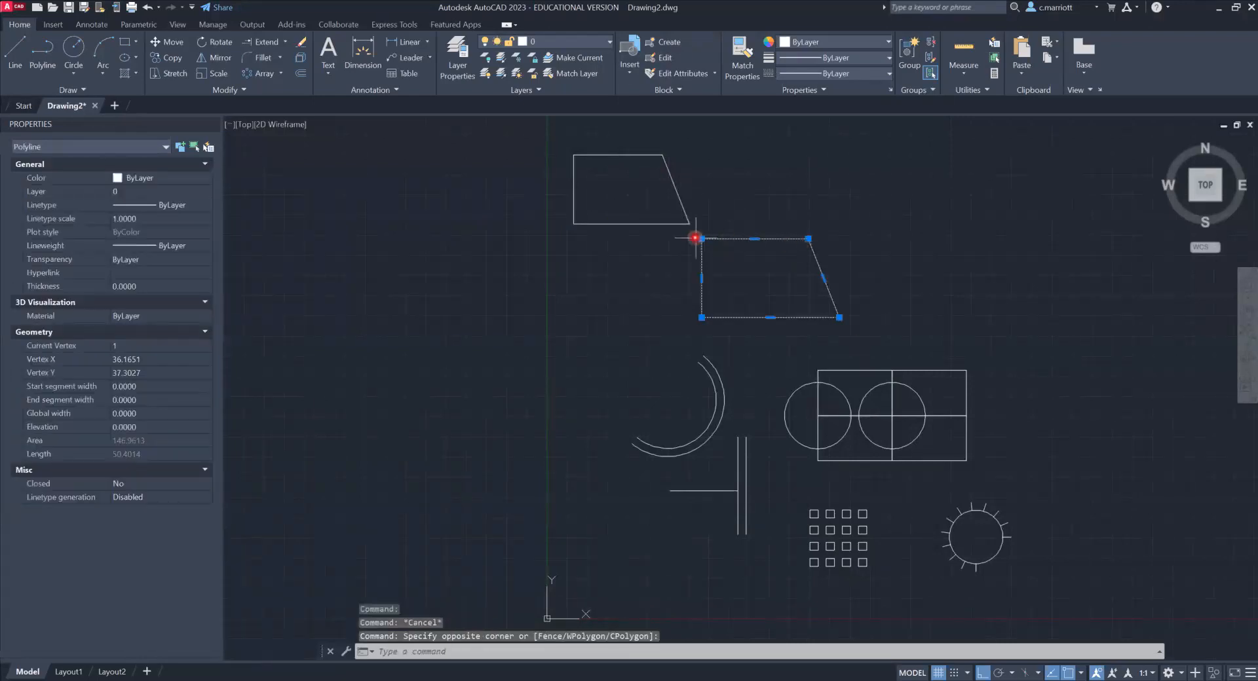
key("Escape")
key("Escape")
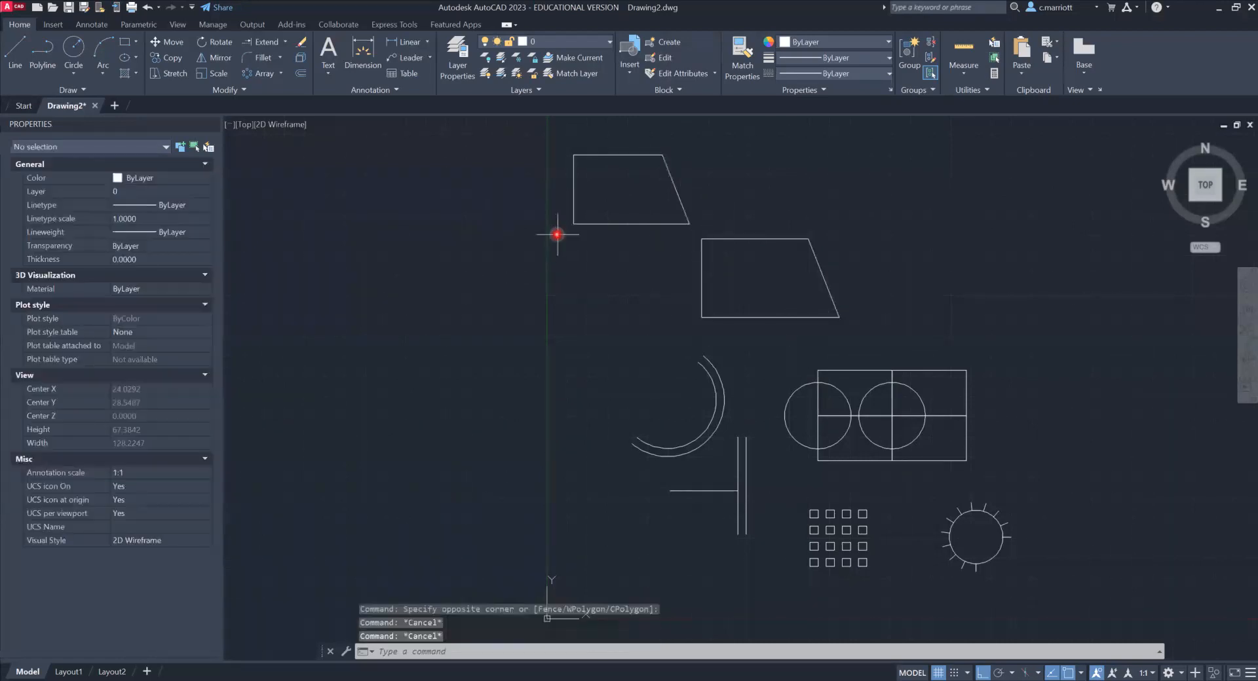
- Delete the four separate lines of the smaller outline
left_click(568, 226)
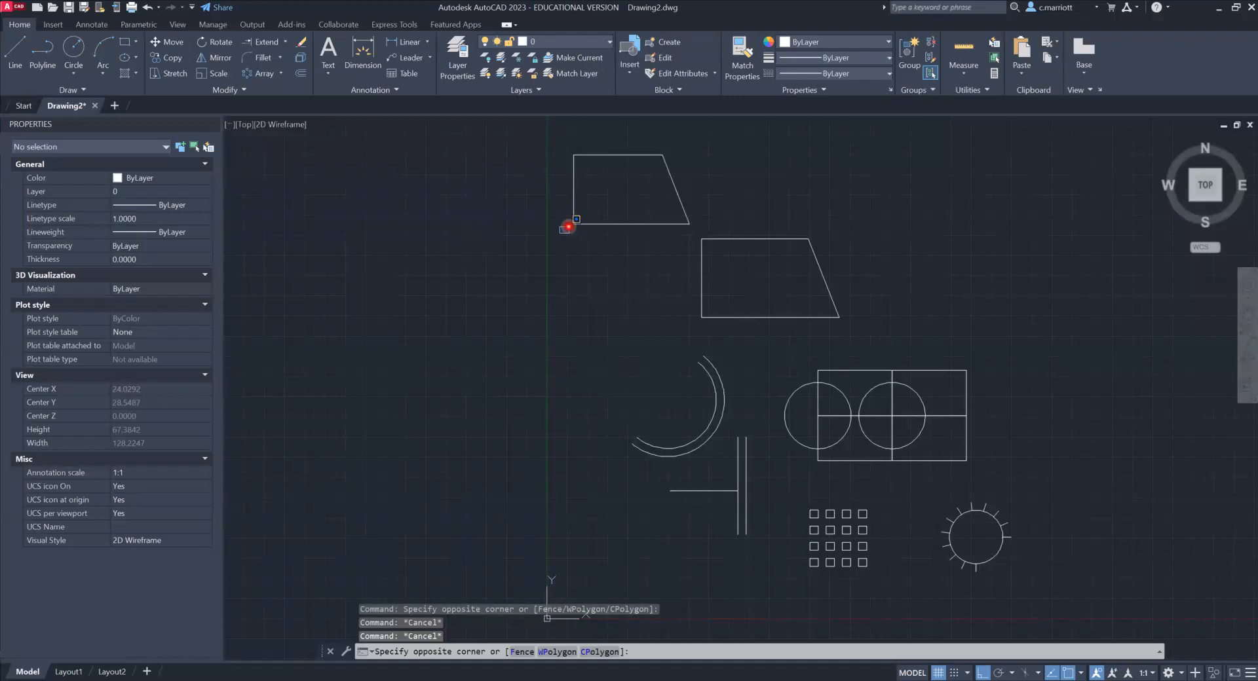
left_click(574, 212)
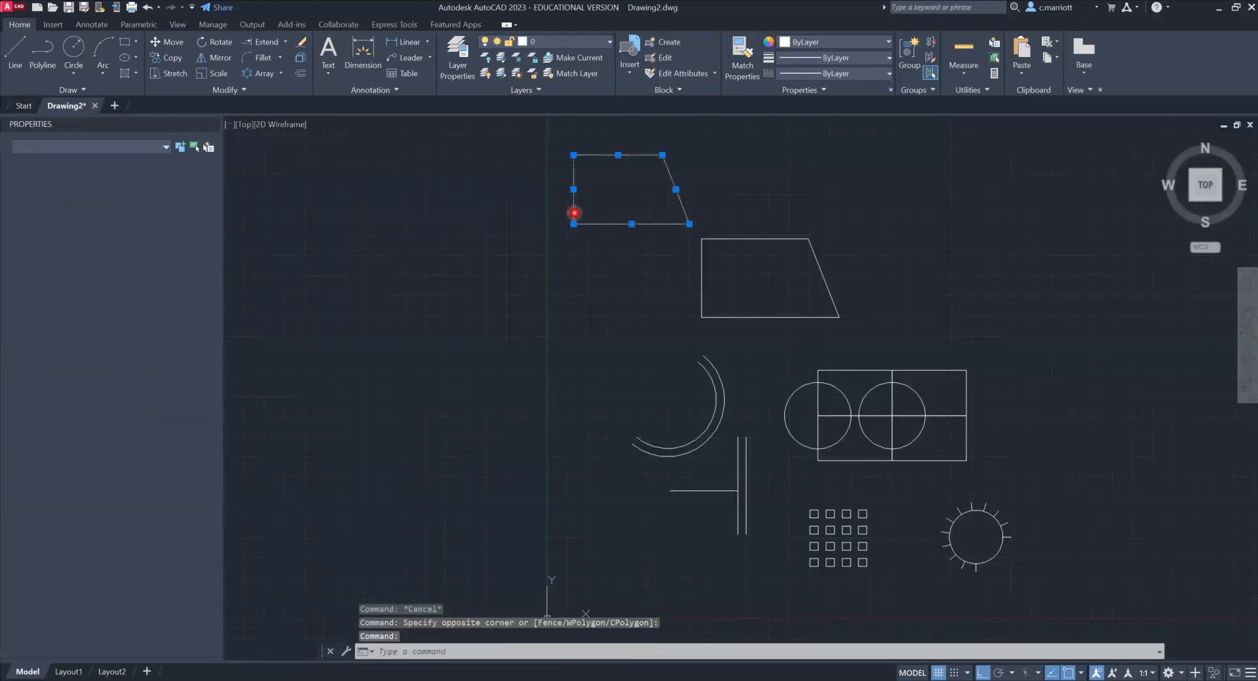
key("Delete")
key("Escape")
key("Escape")
- Offset the four-sided polyline inward to create a parallel inner outline
scroll(769, 287, "up", 4)
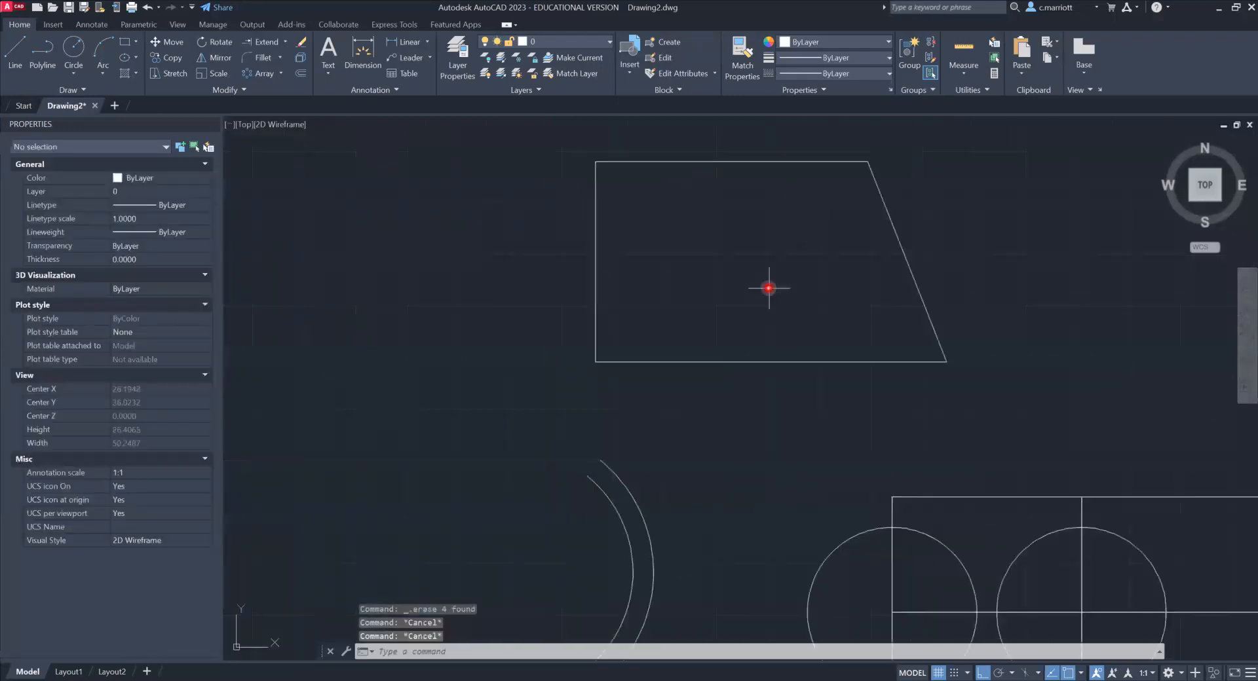
type("o")
key("Return")
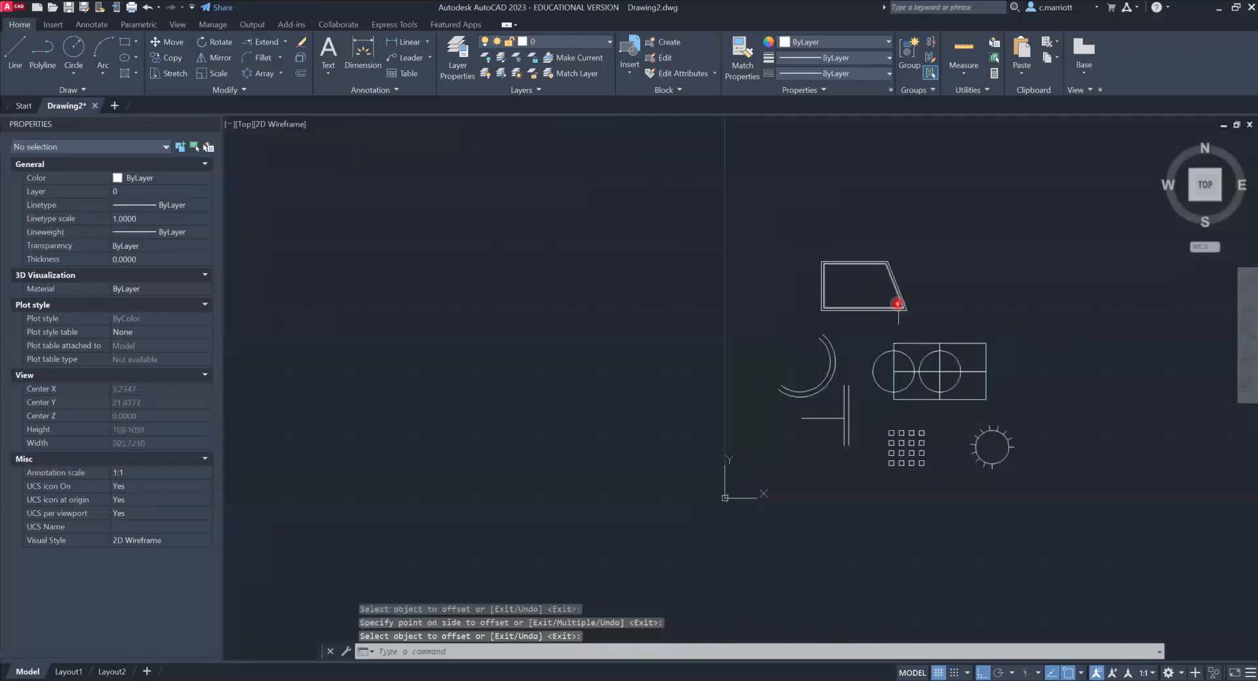
scroll(896, 301, "up", 5)
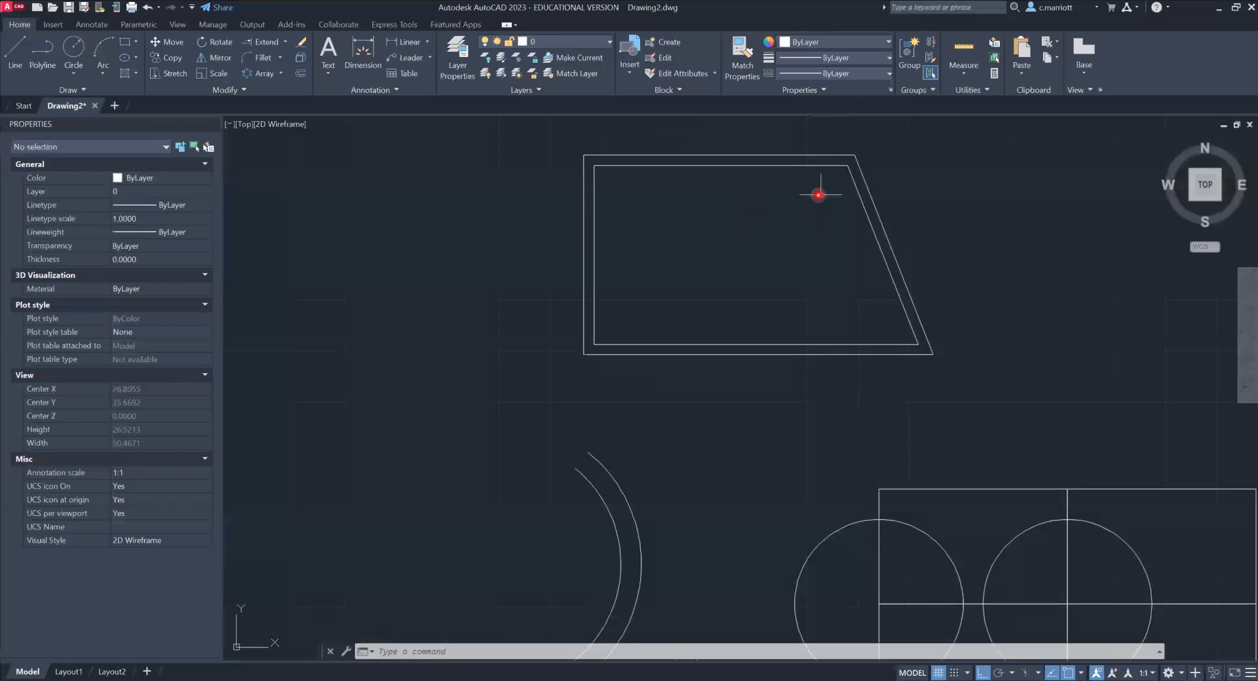
- Stretch the slanted right ends of both four-sided outlines 4 units horizontally to the right, using a crossing selection
scroll(811, 237, "down", 3)
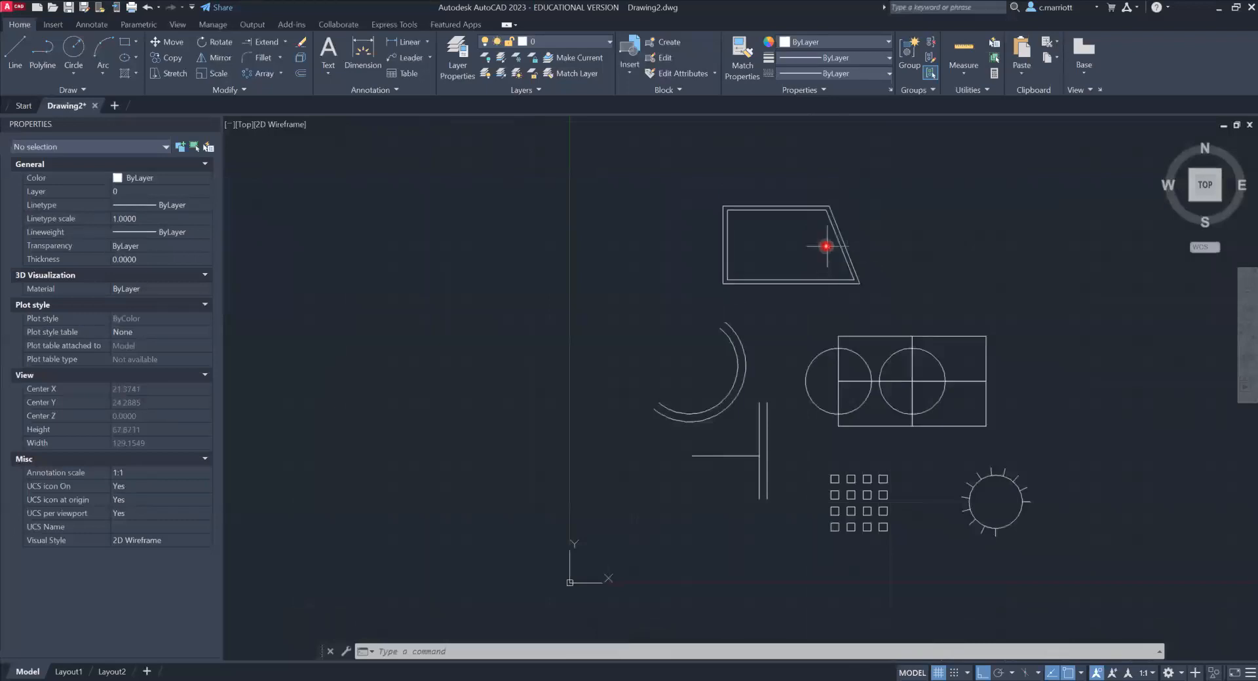
left_click(163, 69)
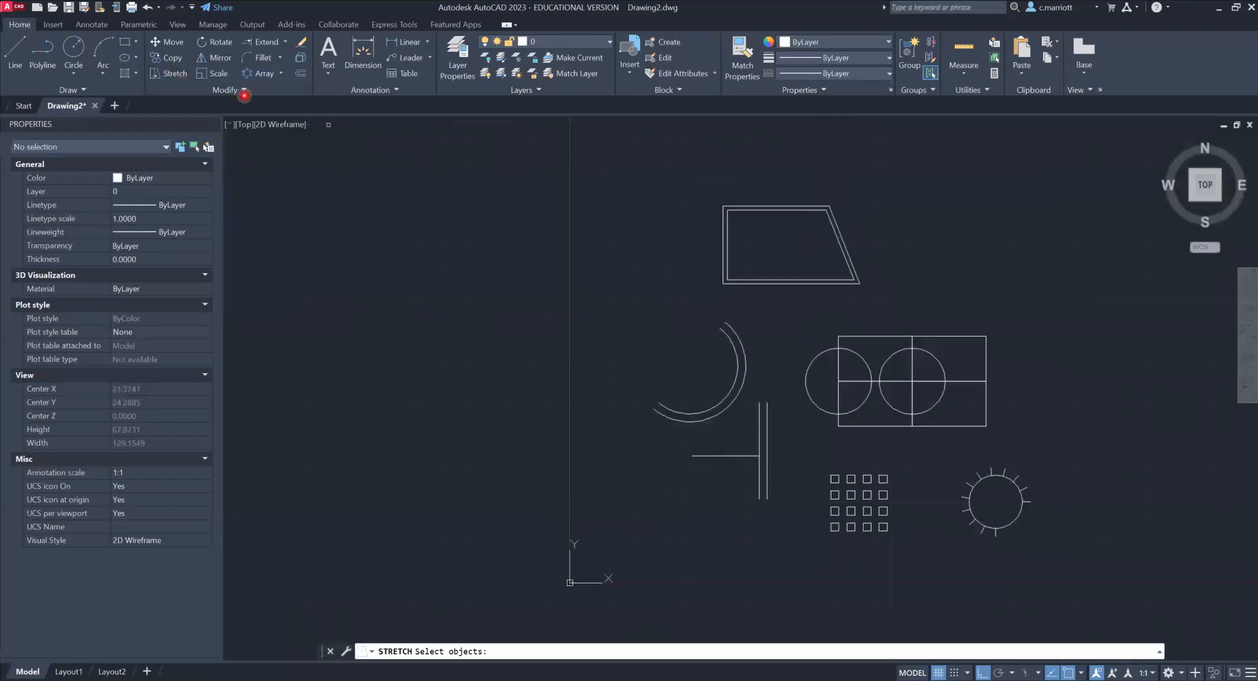
left_click(884, 187)
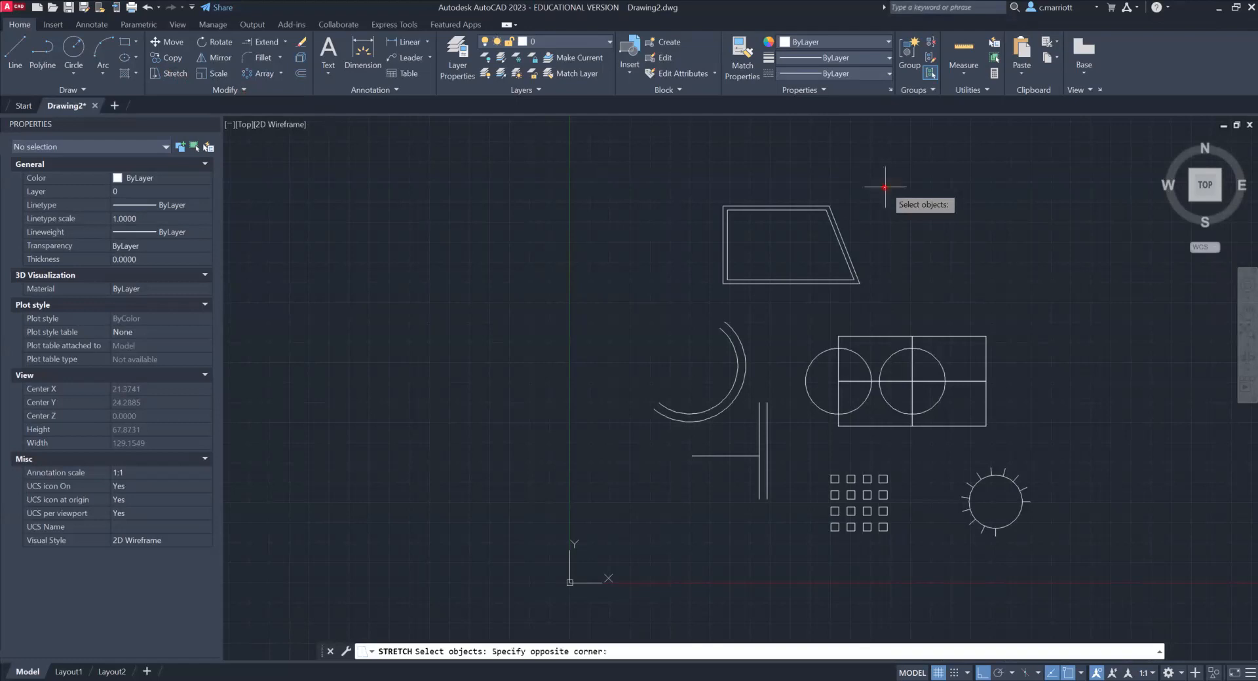
left_click(803, 297)
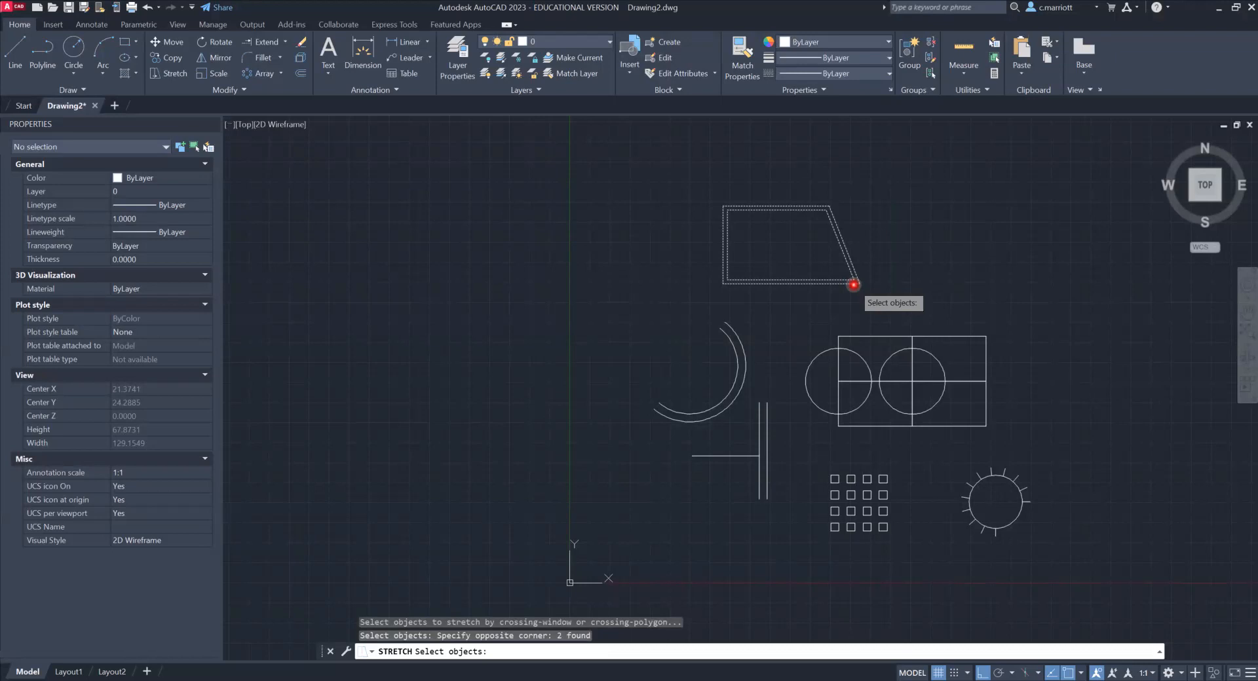
key("Return")
left_click(798, 165)
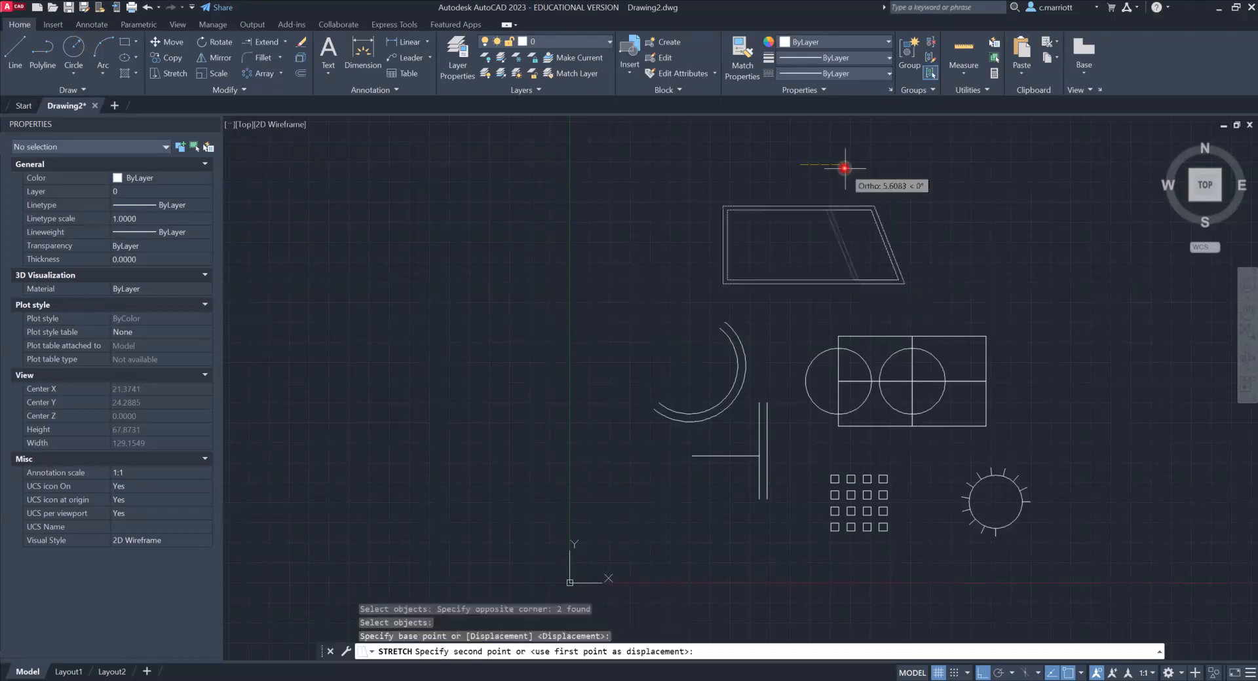
type("4")
key("Return")
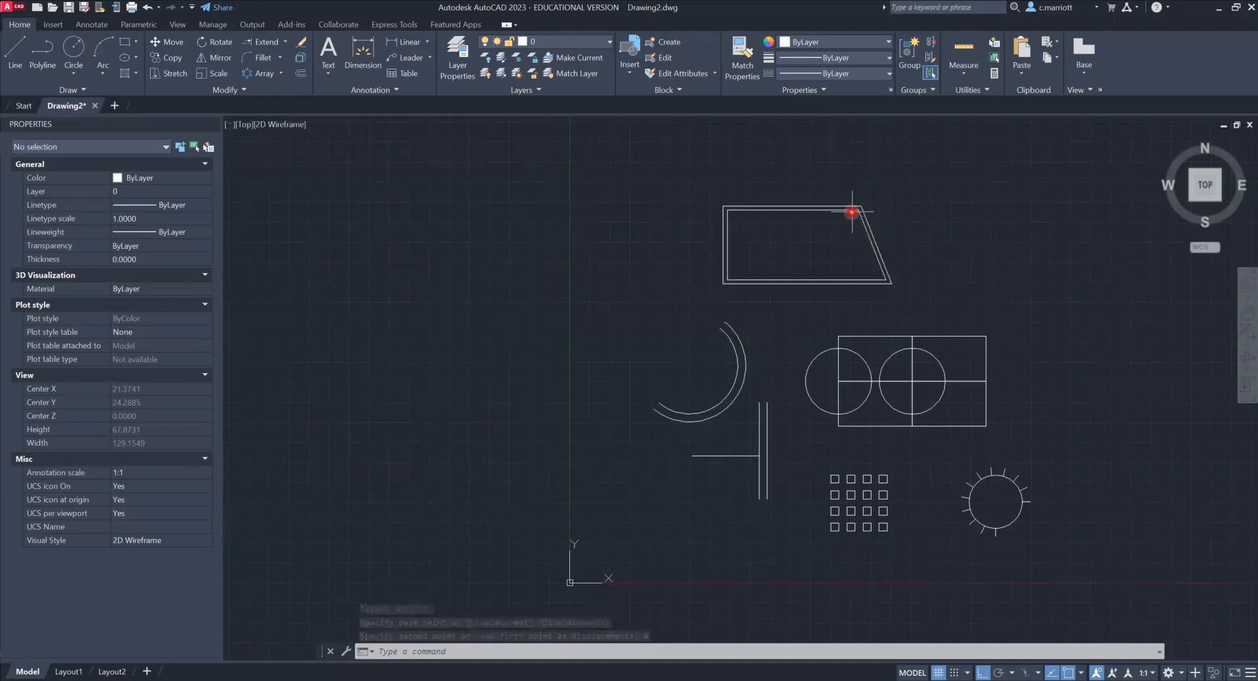
- Erase the outer of the two concentric arcs below the four-sided outlines
scroll(852, 213, "up", 4)
scroll(853, 230, "down", 2)
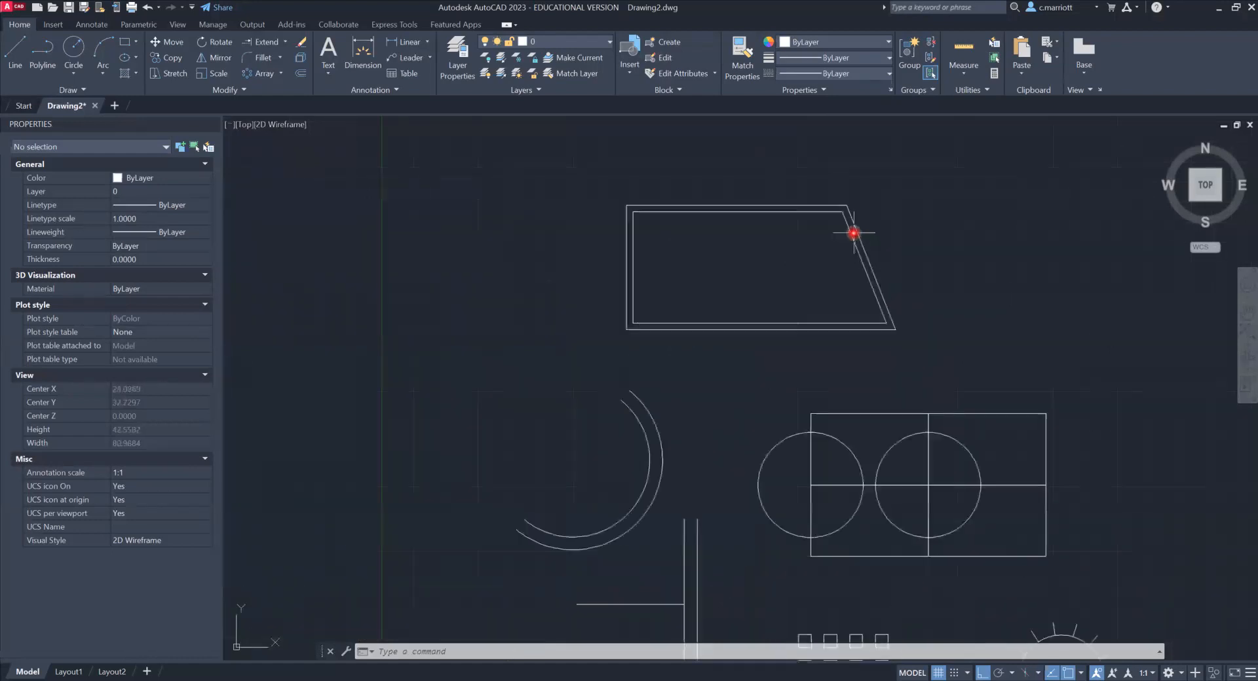
scroll(875, 377, "down", 2)
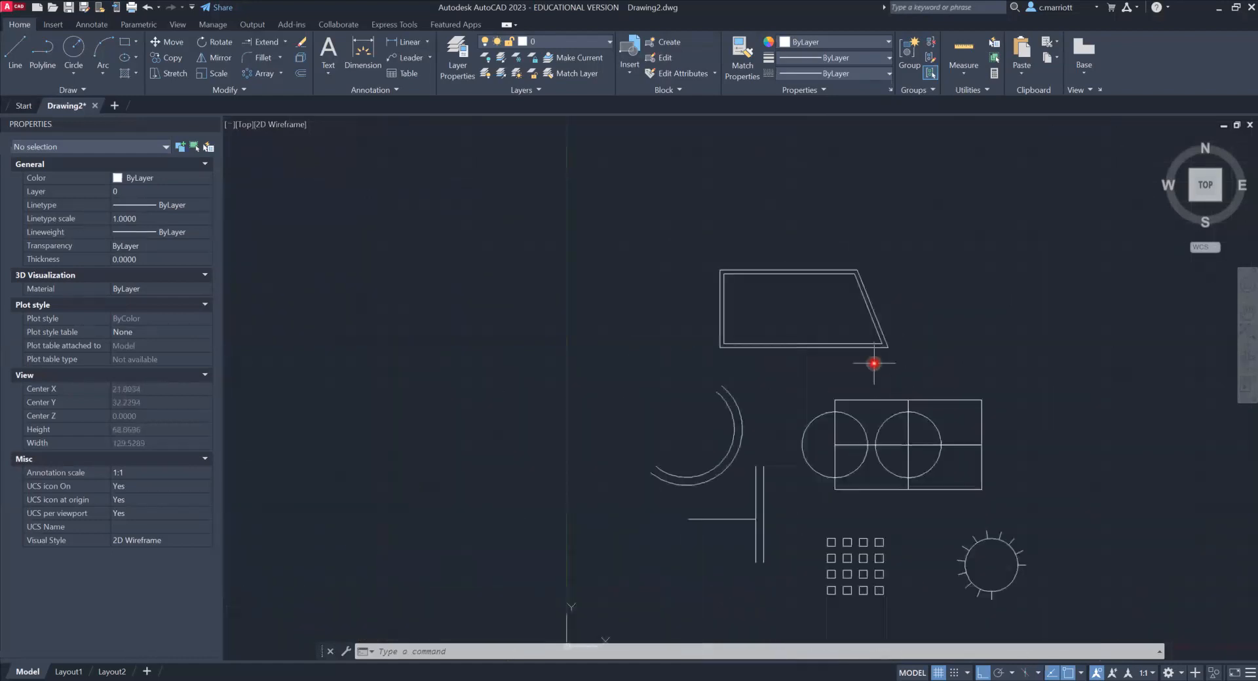
scroll(813, 361, "down", 2)
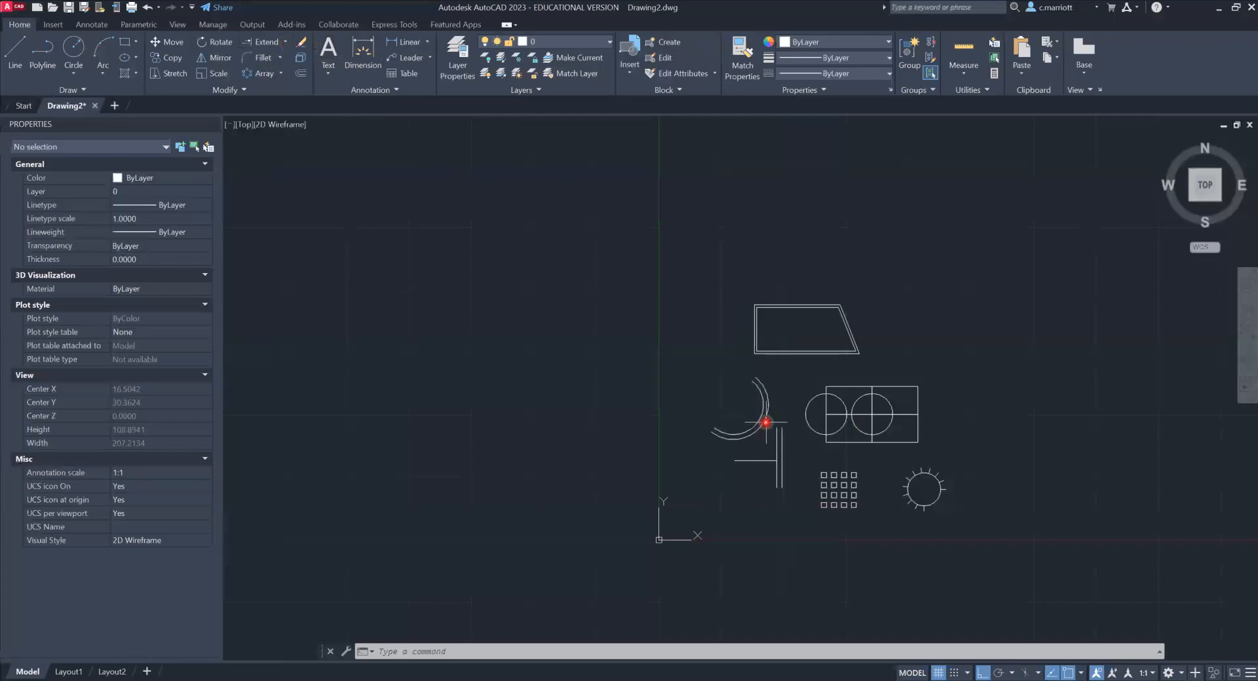
left_click(764, 422)
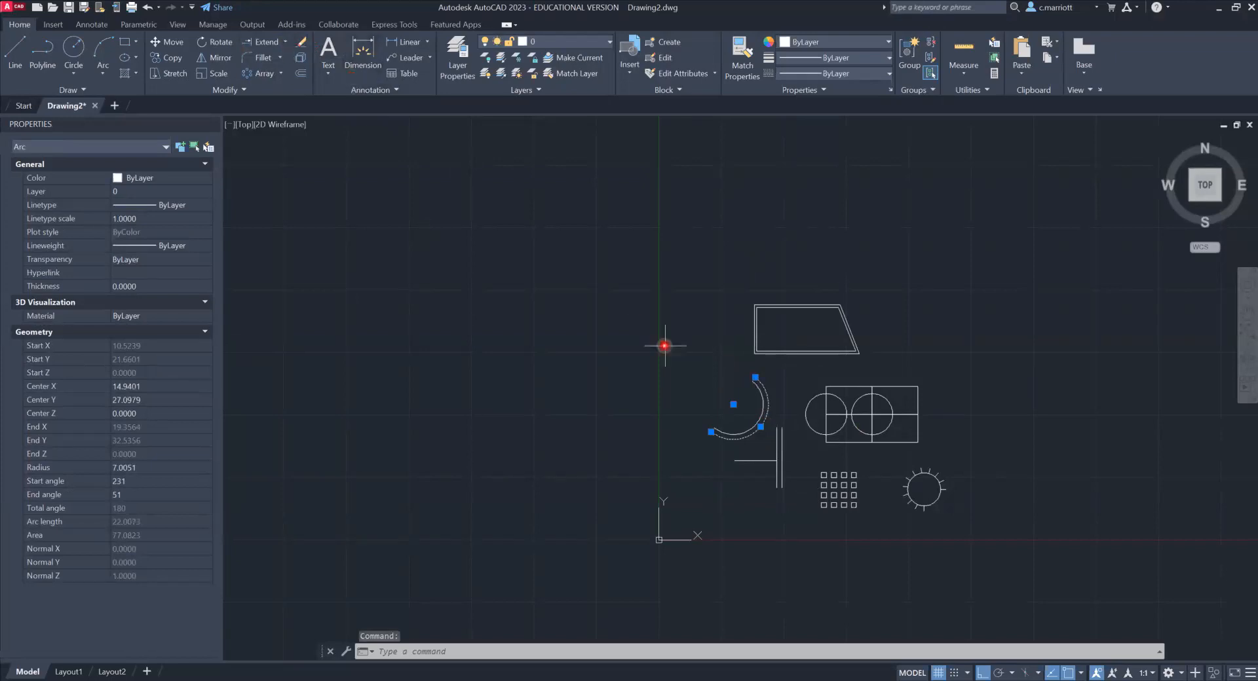
type("e")
key("Return")
key("Escape")
key("Escape")
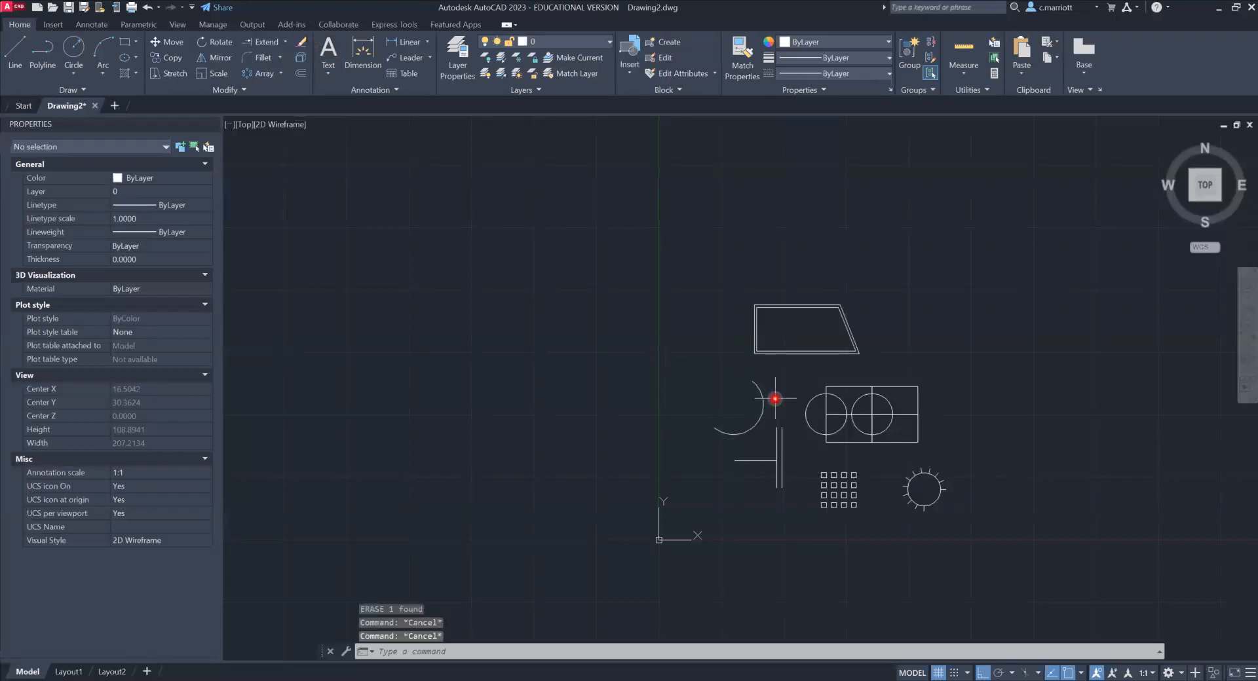
key("Escape")
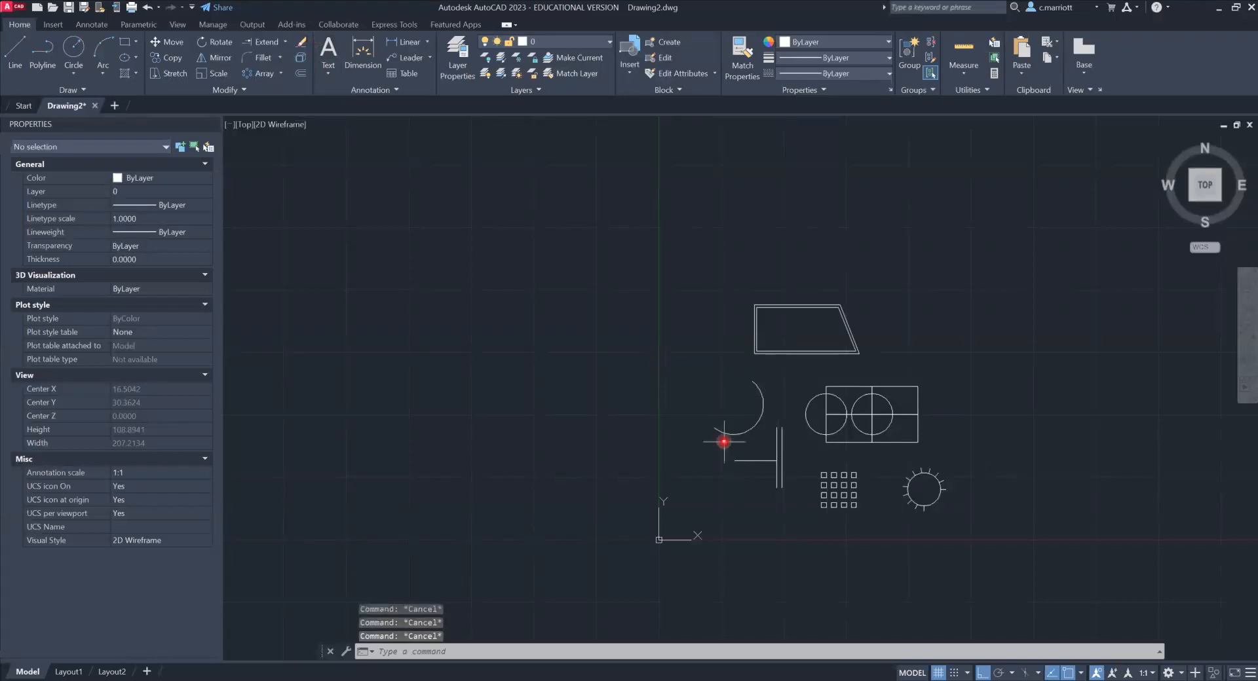
- Draw a horizontal line about 12.26 units long to the right of the four-sided outlines
left_click(244, 87)
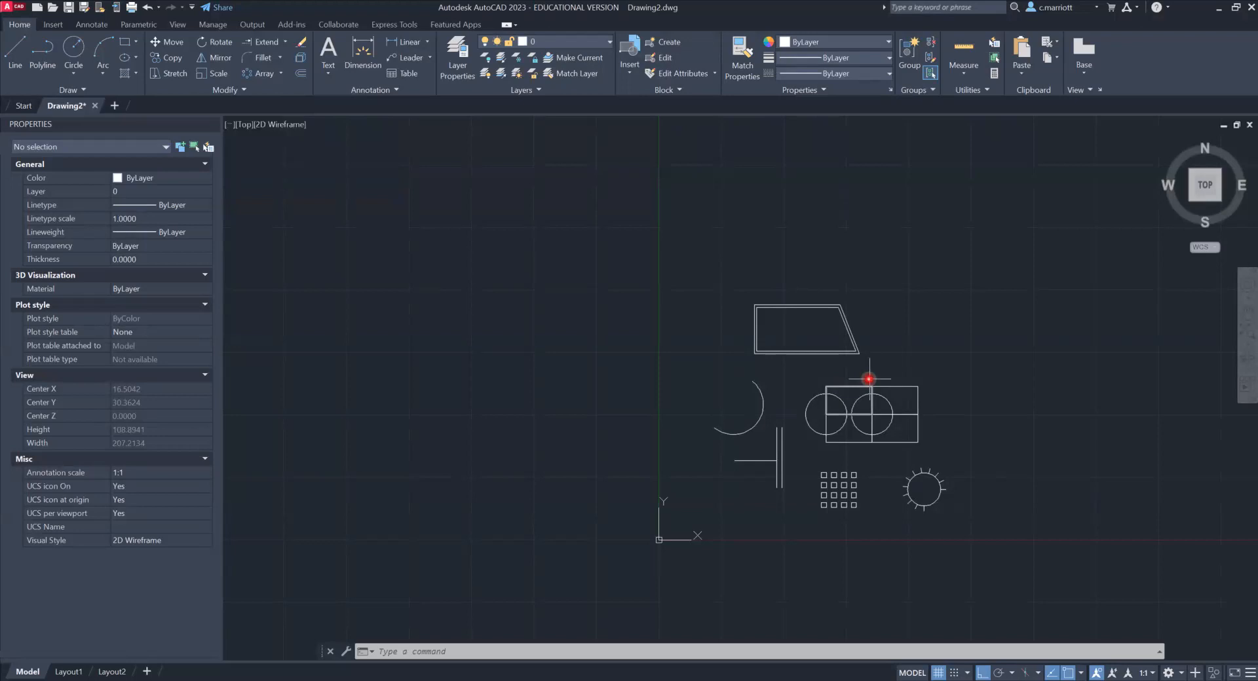
scroll(927, 318, "up", 4)
left_click(800, 354)
key("Escape")
key("Escape")
key("Escape")
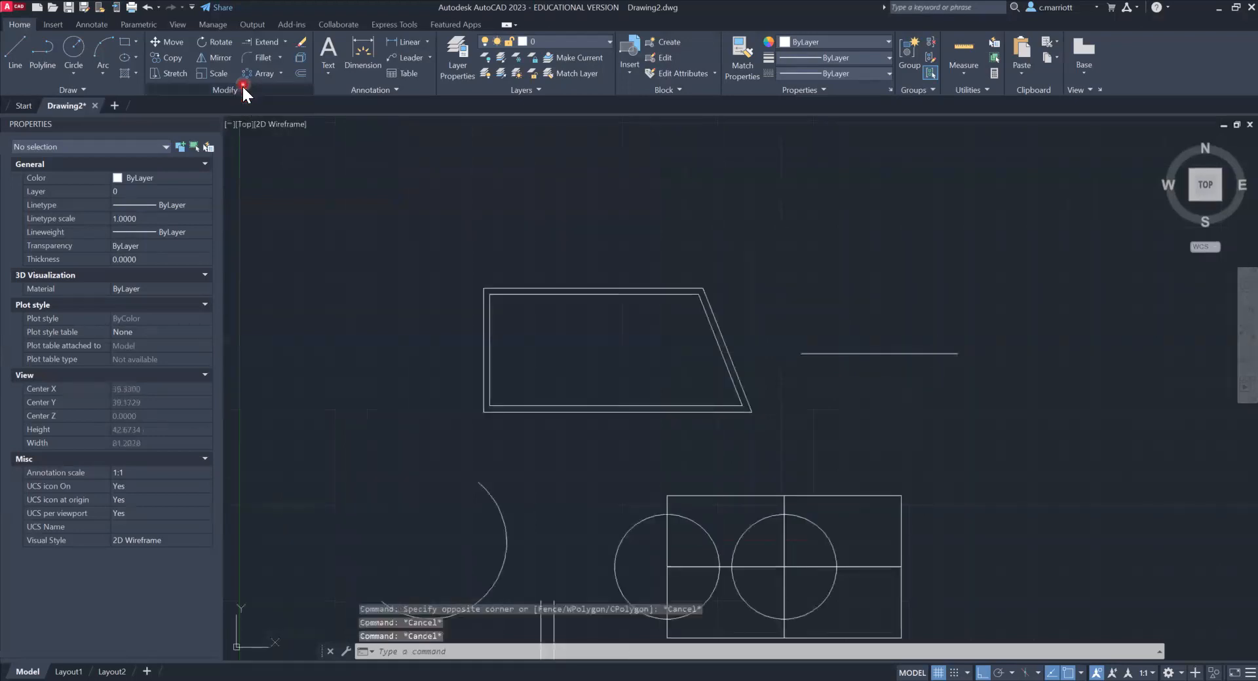
- Measure the horizontal line's current length with the Lengthen command
left_click(243, 87)
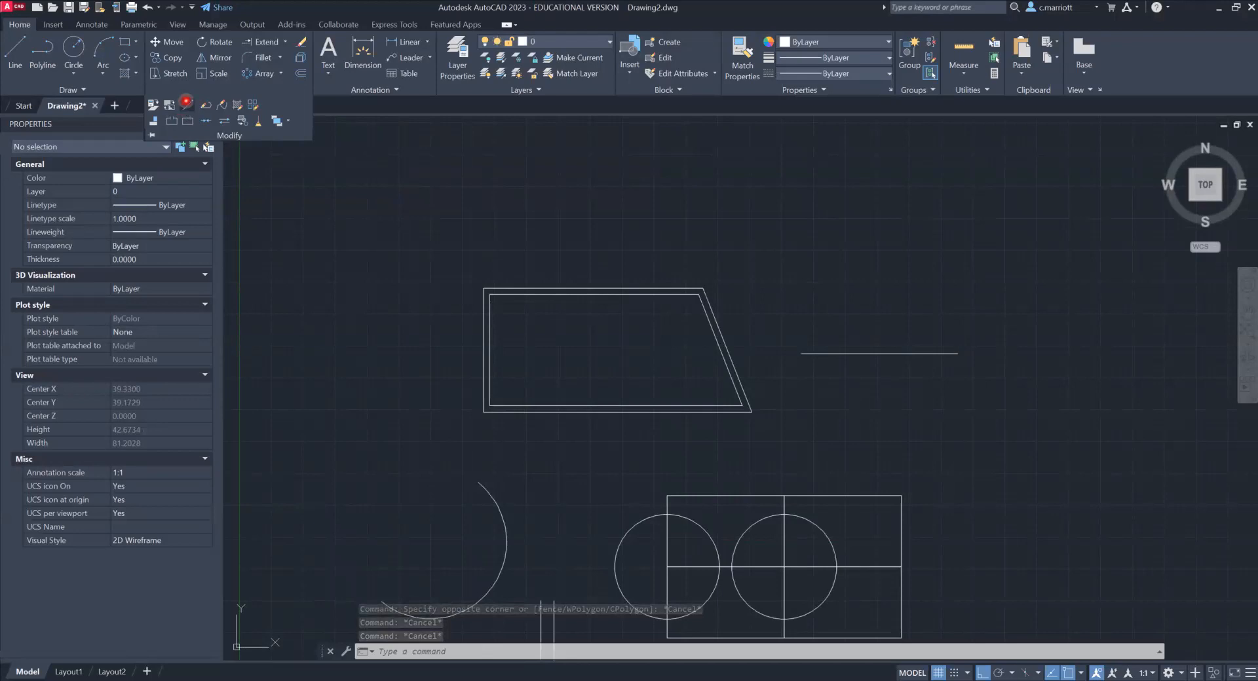
left_click(186, 102)
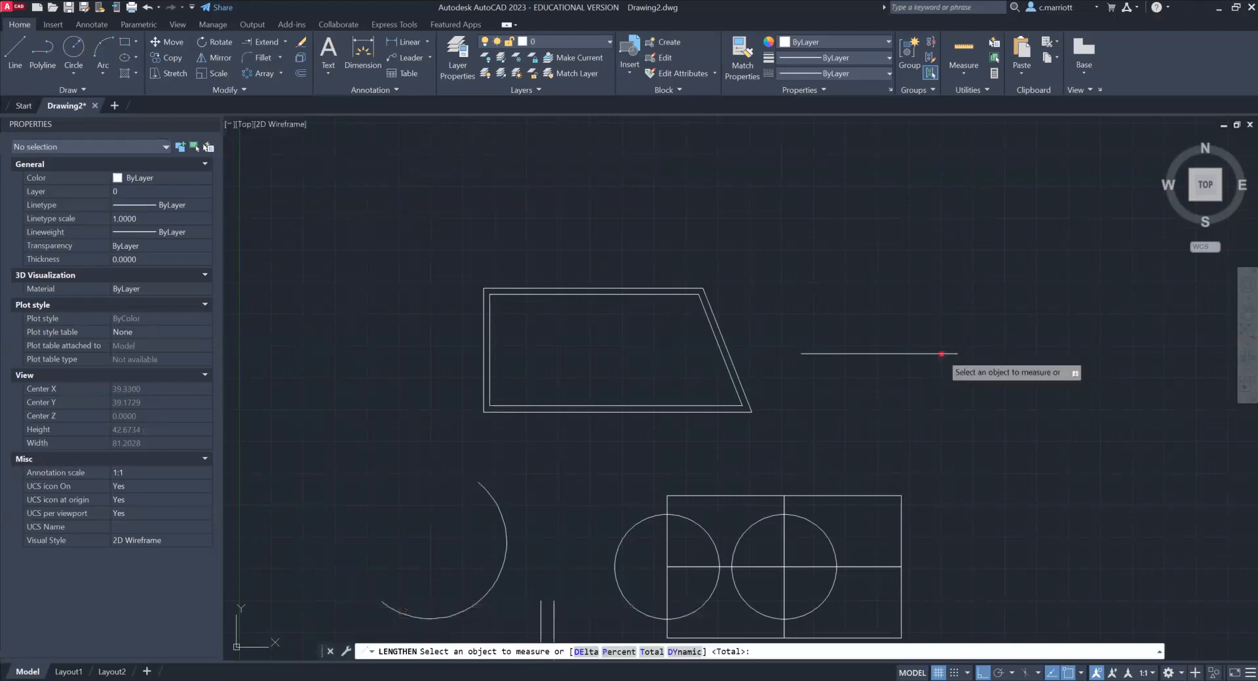
left_click(941, 354)
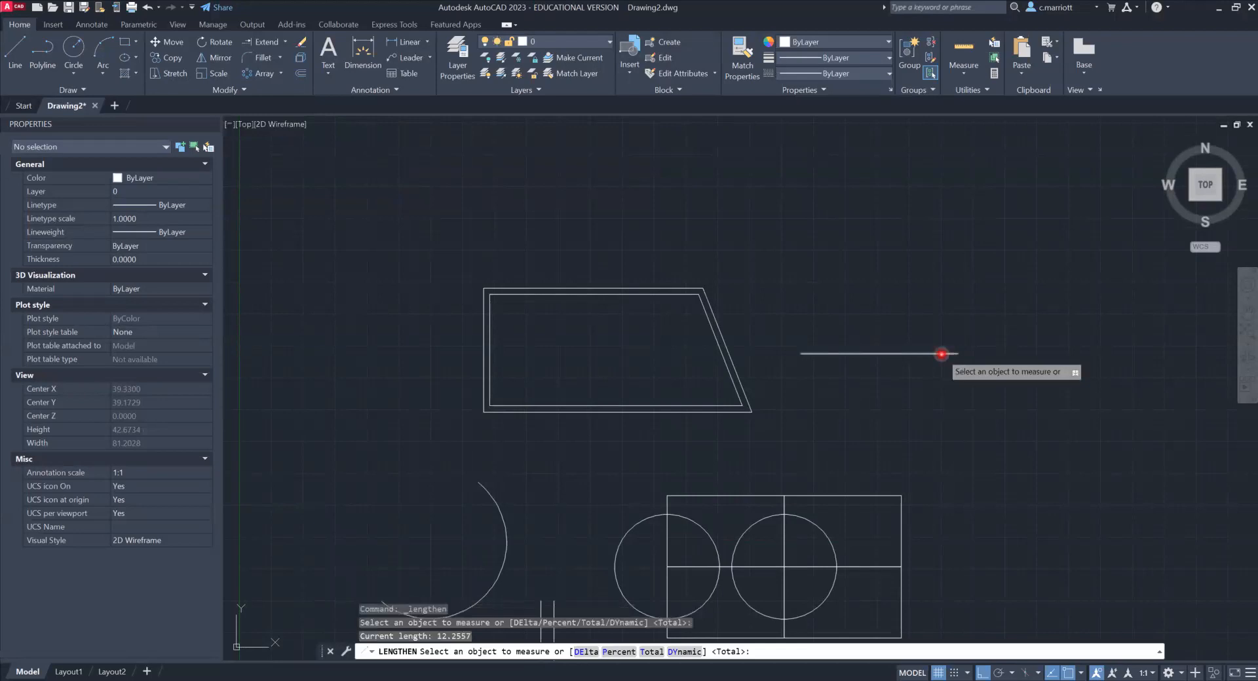
key("Return")
type("5")
key("Return")
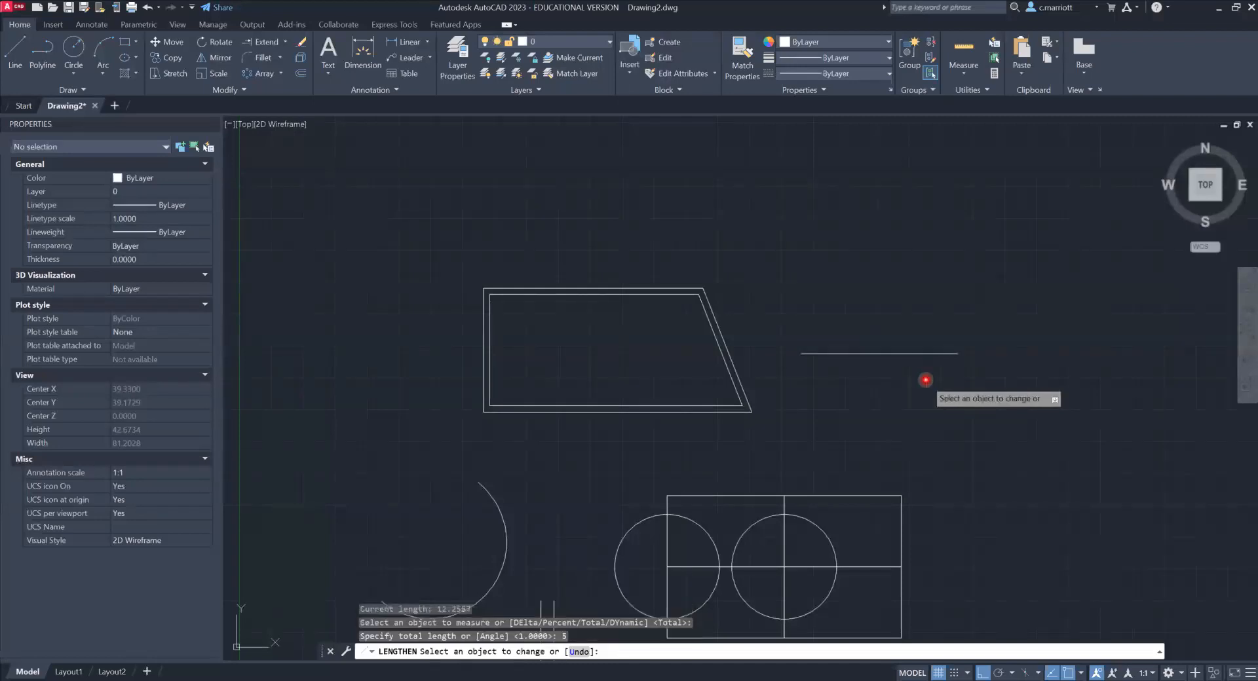
key("Escape")
key("Escape")
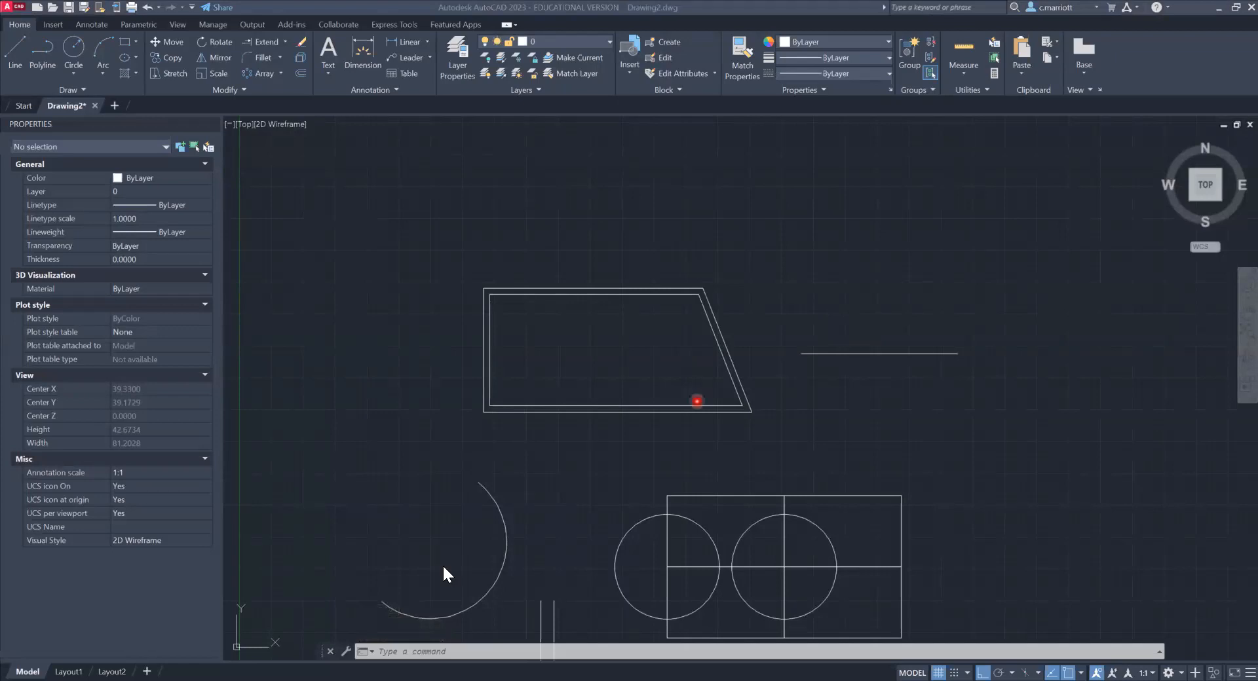
- Lengthen the horizontal line at its right end to a total length of 20 and measure it end to end
left_click(238, 88)
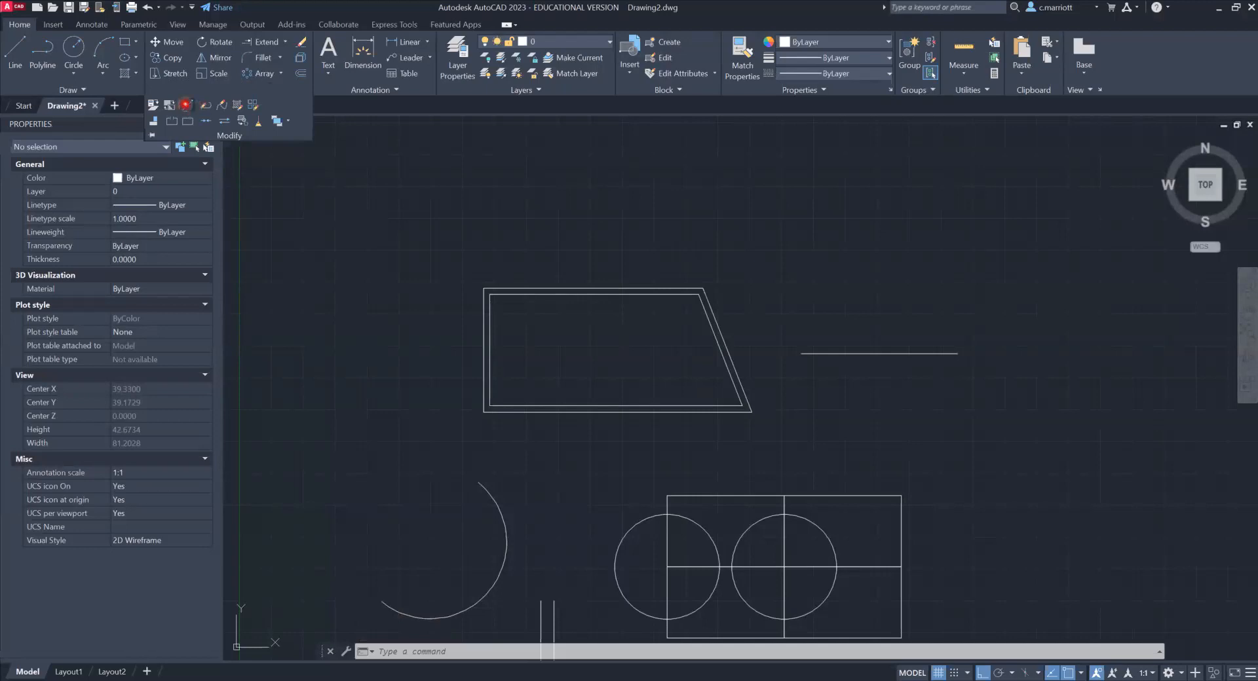
left_click(185, 104)
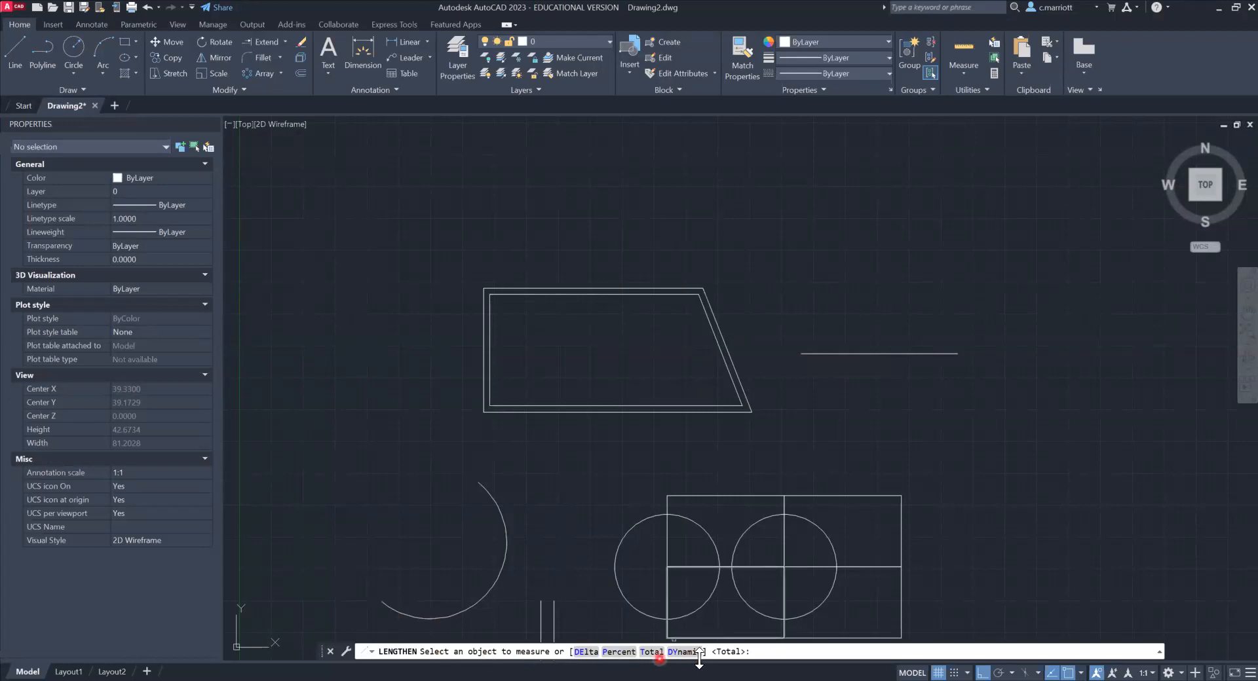
left_click(744, 651)
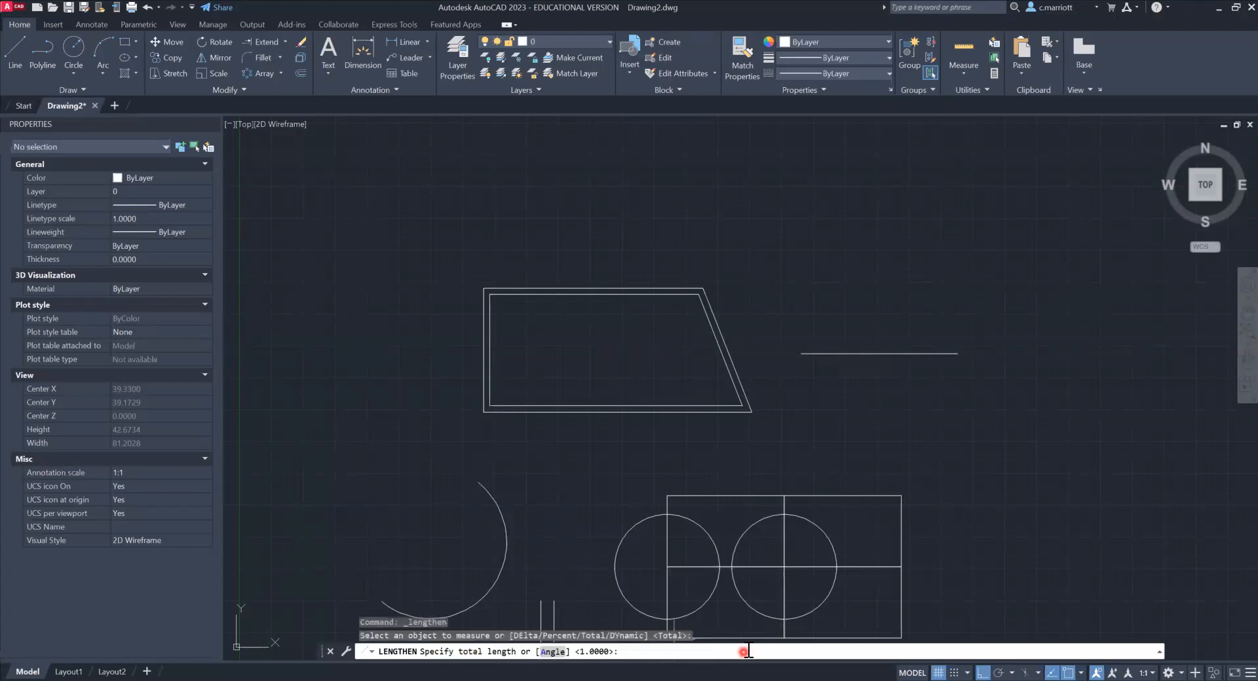
left_click(451, 647)
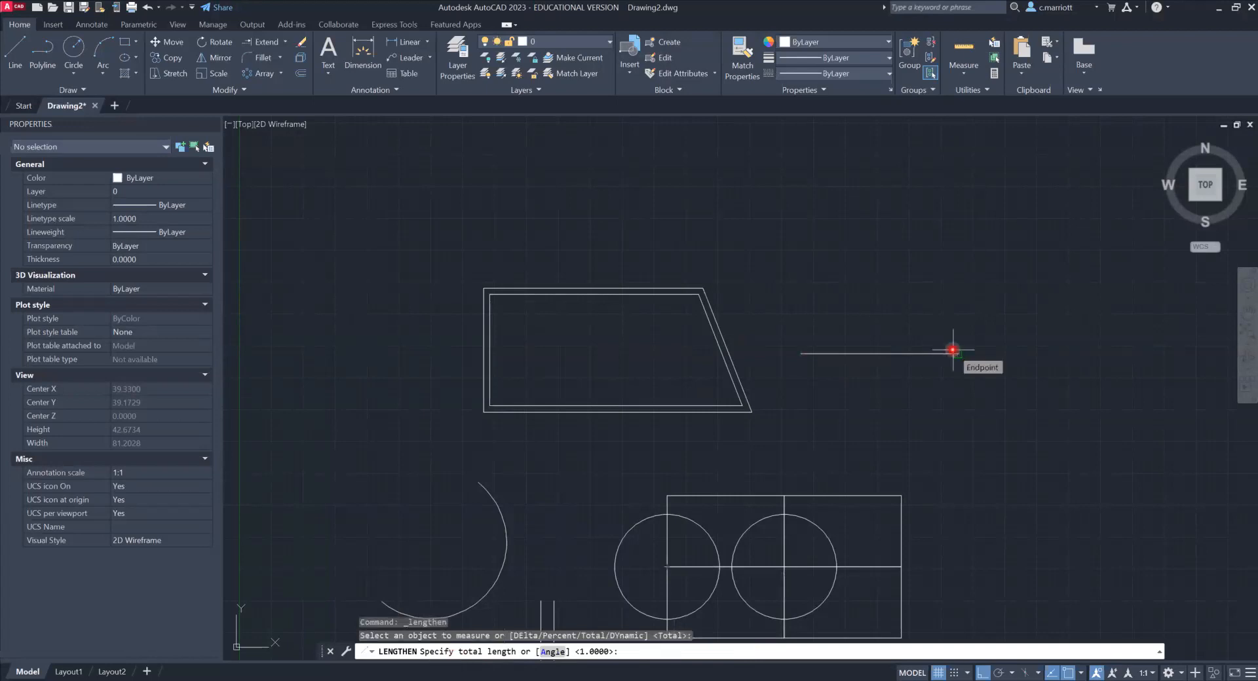
left_click(624, 652)
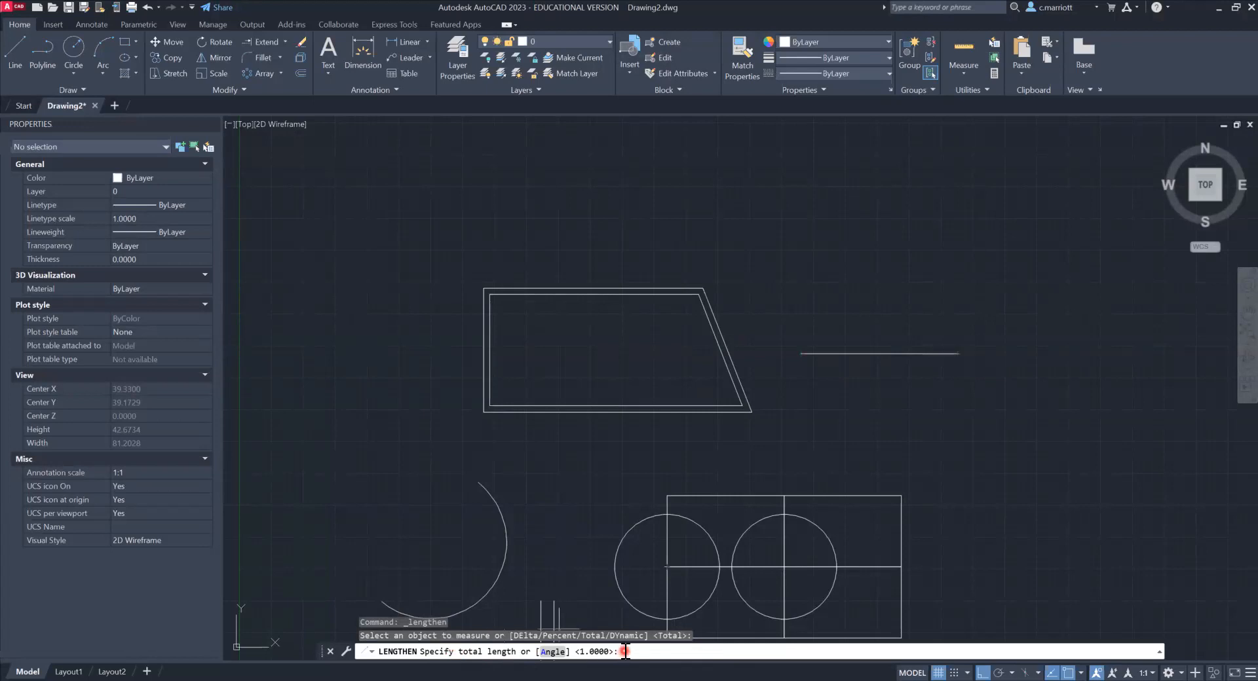
left_click(634, 661)
type("20")
key("Return")
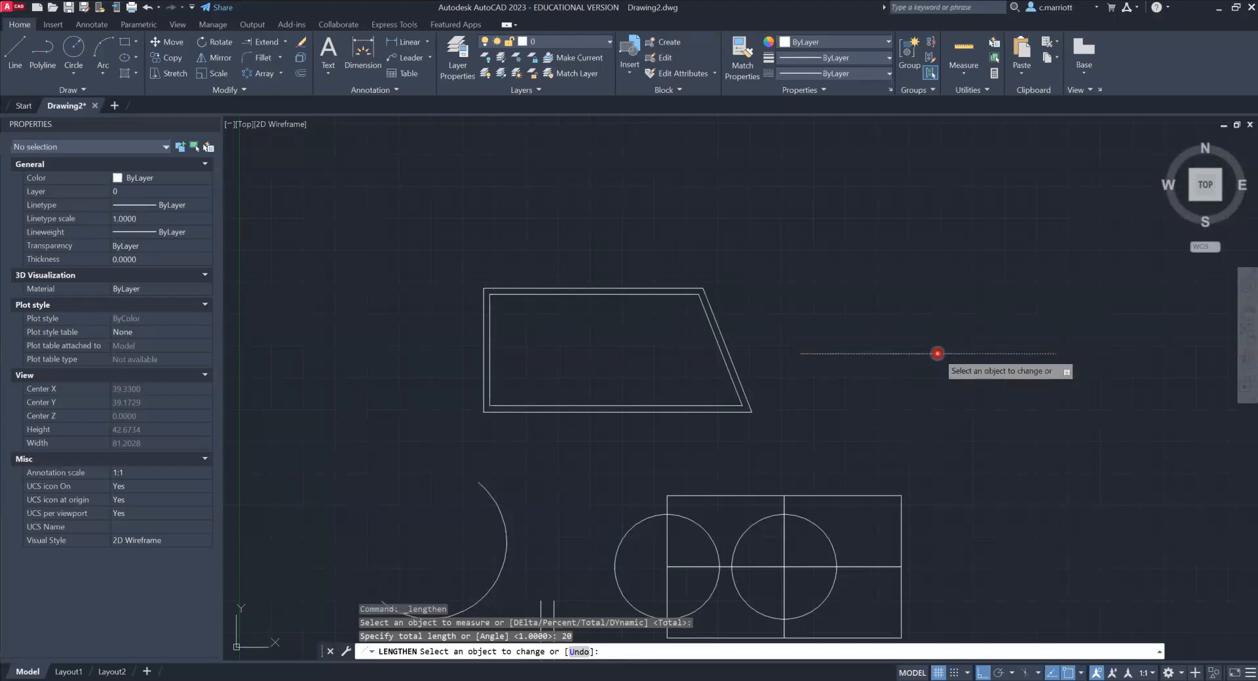
left_click(937, 353)
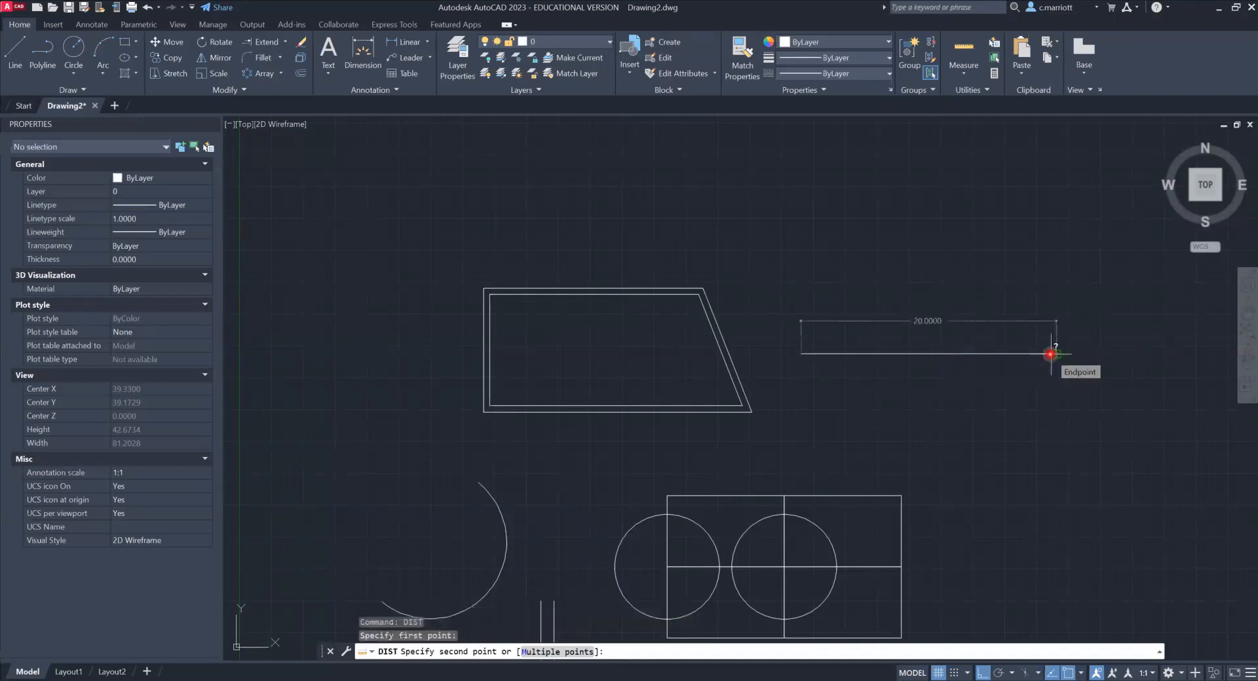
key("Escape")
key("Escape")
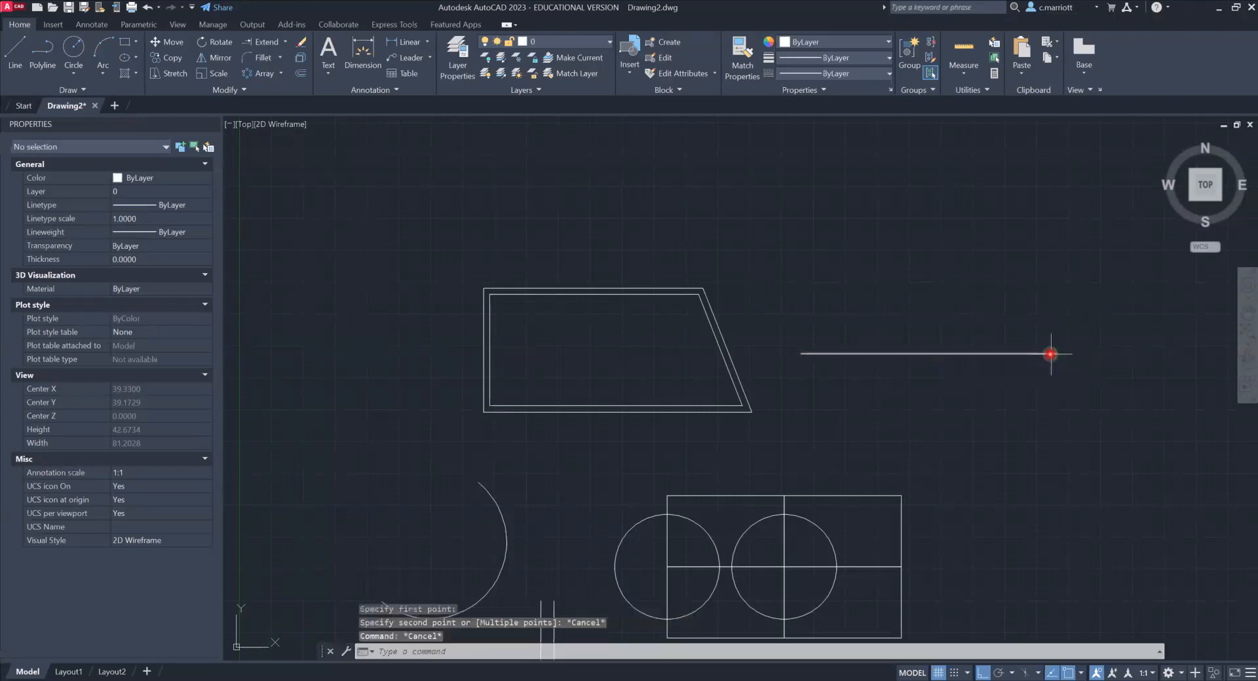
- Undo the lengthening and draw a second horizontal line about 24.1 units long above the first one
scroll(878, 335, "down", 2)
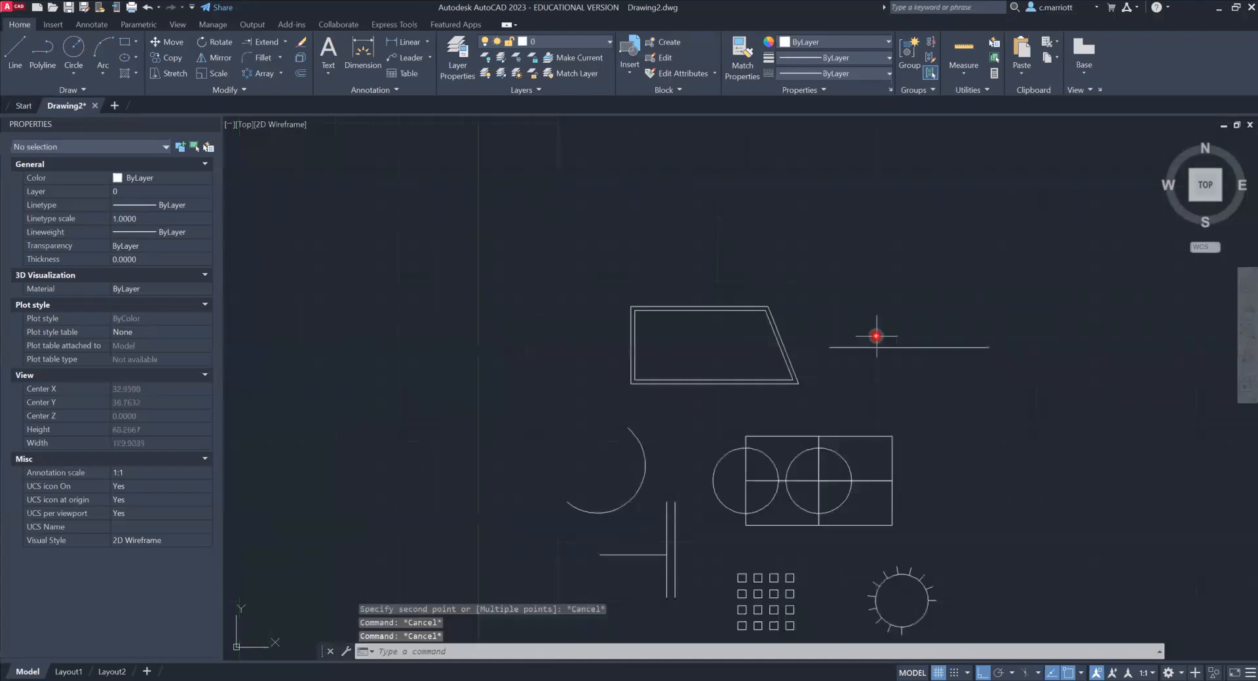
type("l")
key("Escape")
left_click(927, 347)
key("Escape")
key("Escape")
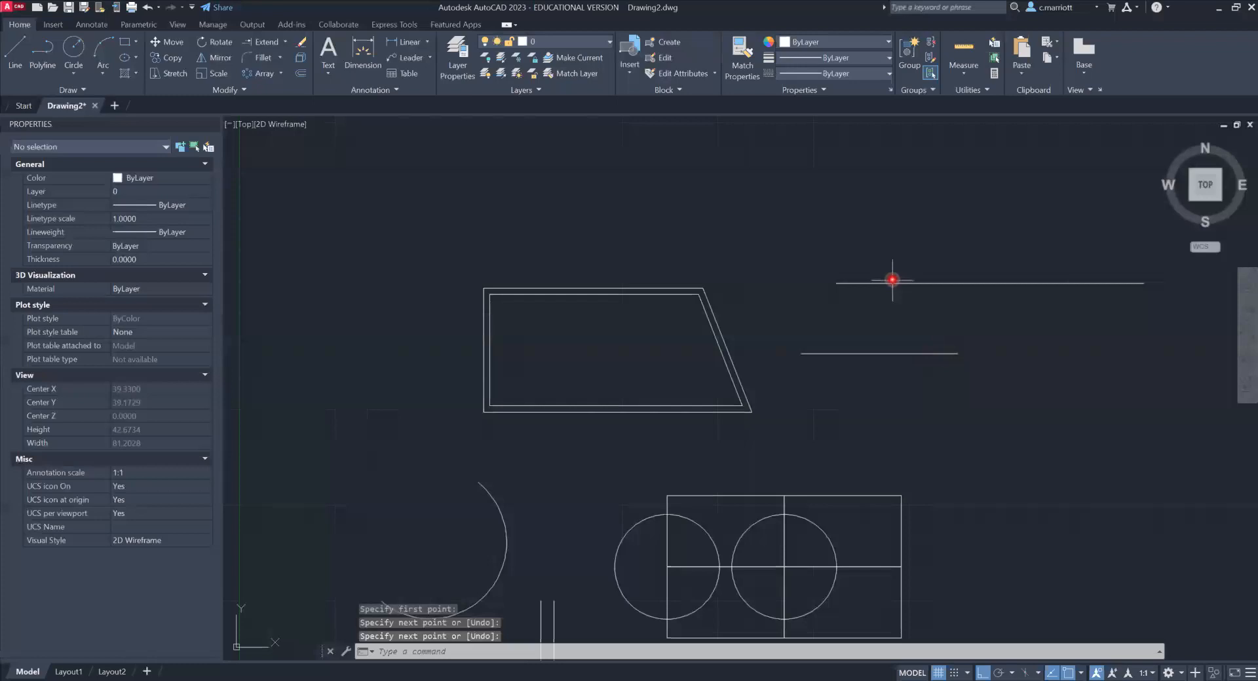
key("ctrl+z")
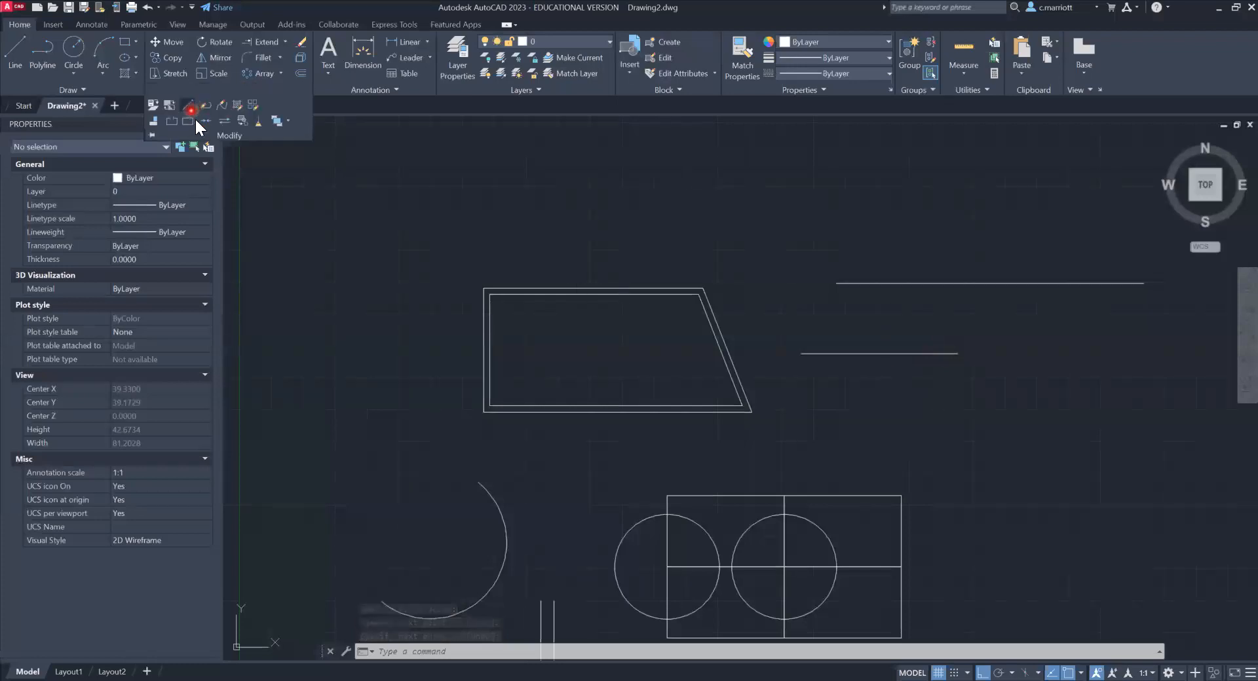
- Lengthen the lower horizontal line at its right end, taking the total length from the upper line's two endpoints
left_click(189, 105)
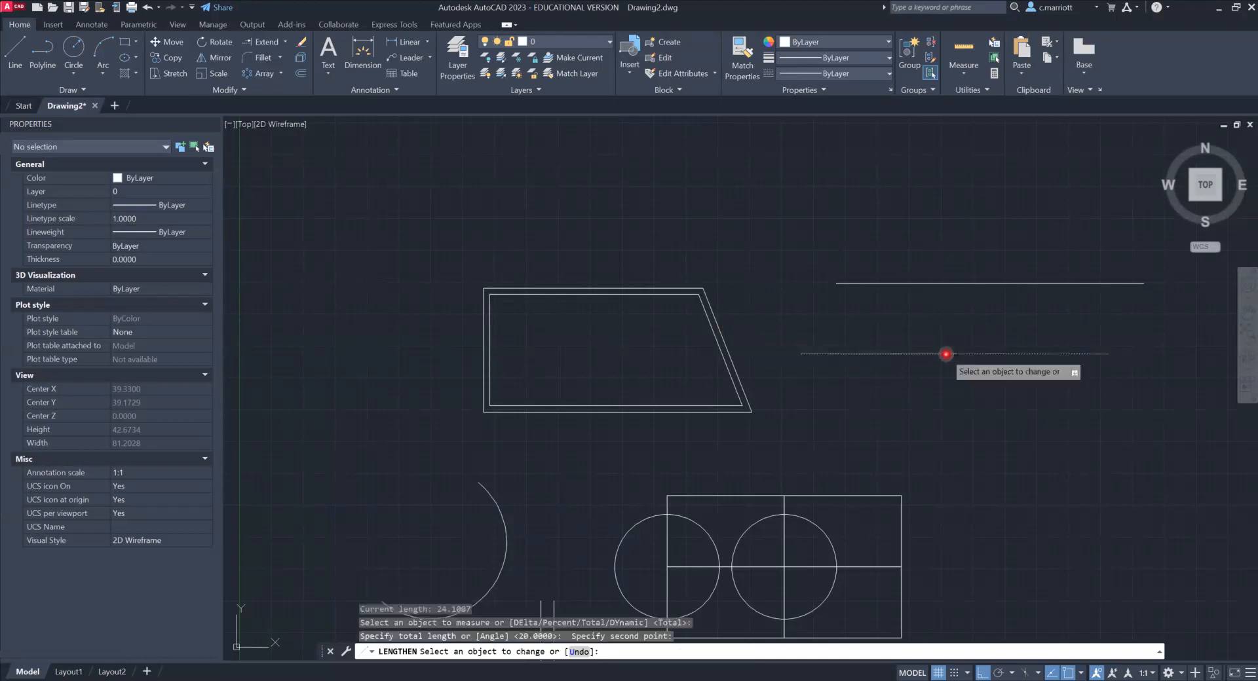
left_click(945, 354)
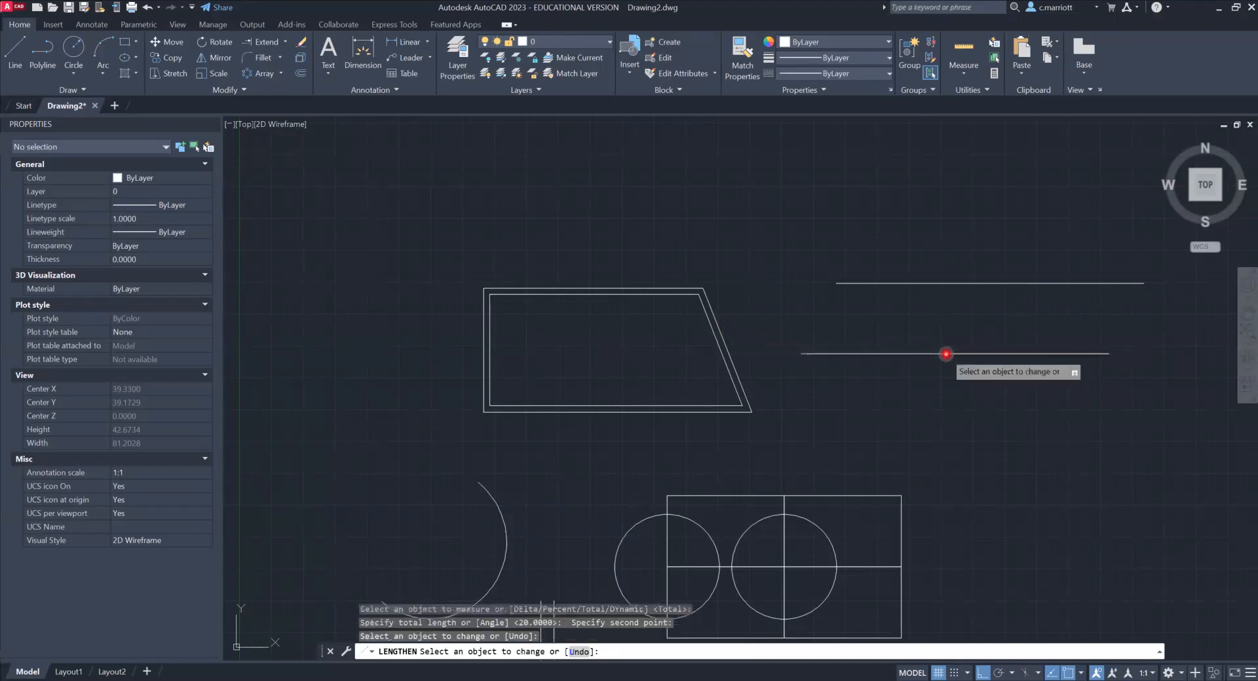
key("Escape")
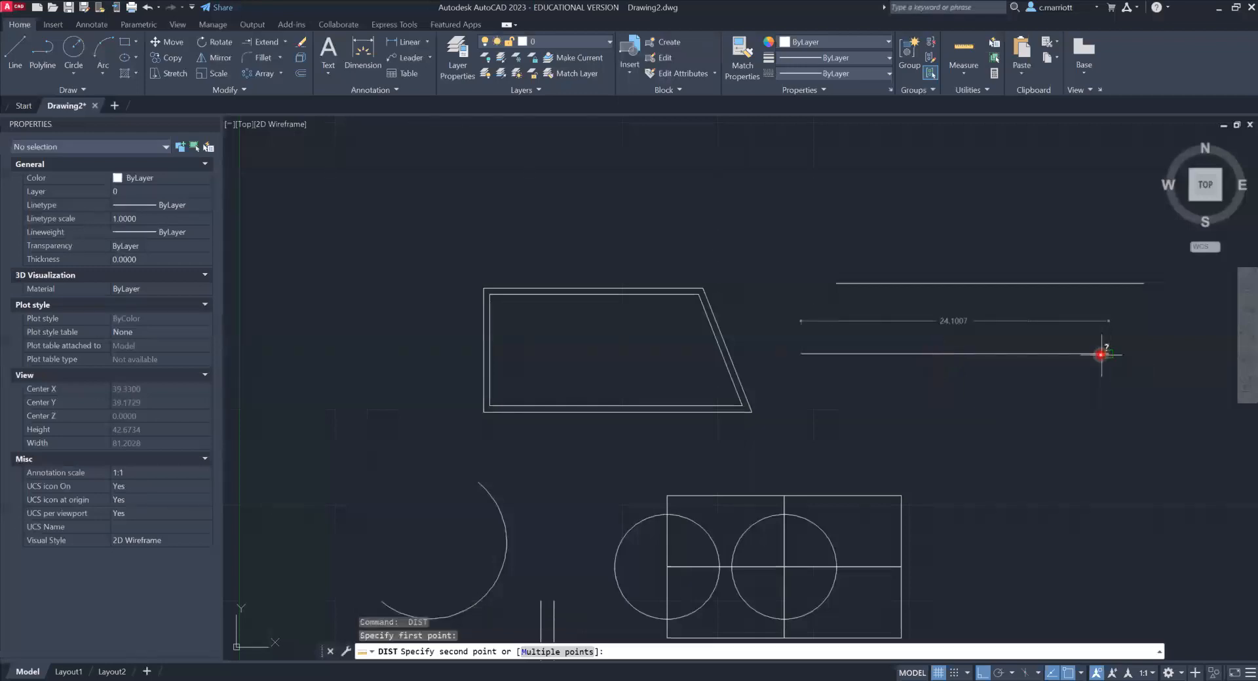
- Measure the lower line end to end and select the upper line to compare their lengths
key("Escape")
key("Escape")
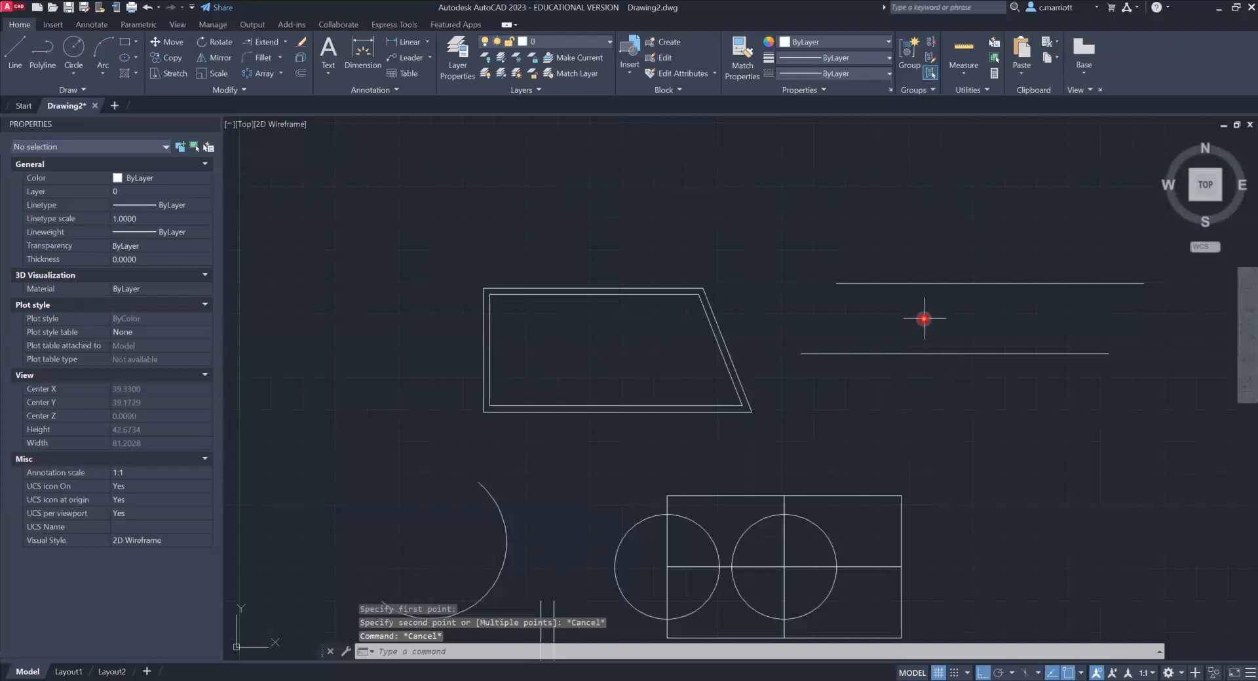
left_click(884, 283)
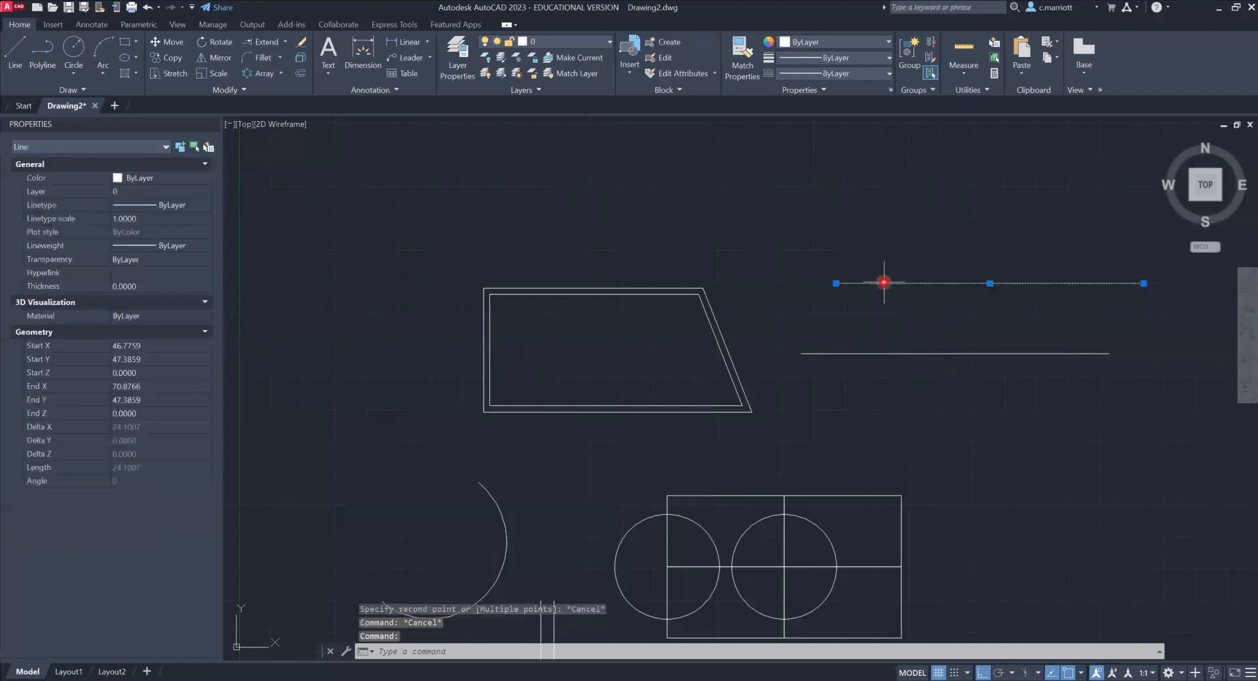
- Erase the selected upper horizontal line beside the trapezoid
type("e")
key("Return")
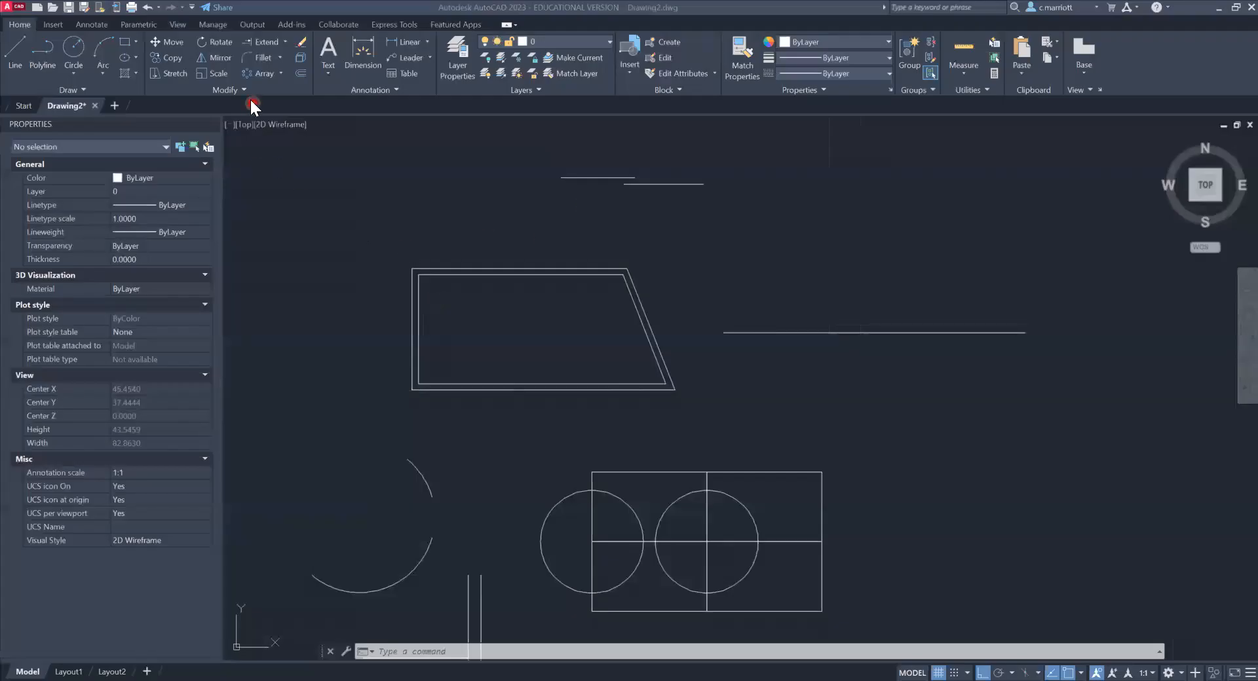
left_click(242, 88)
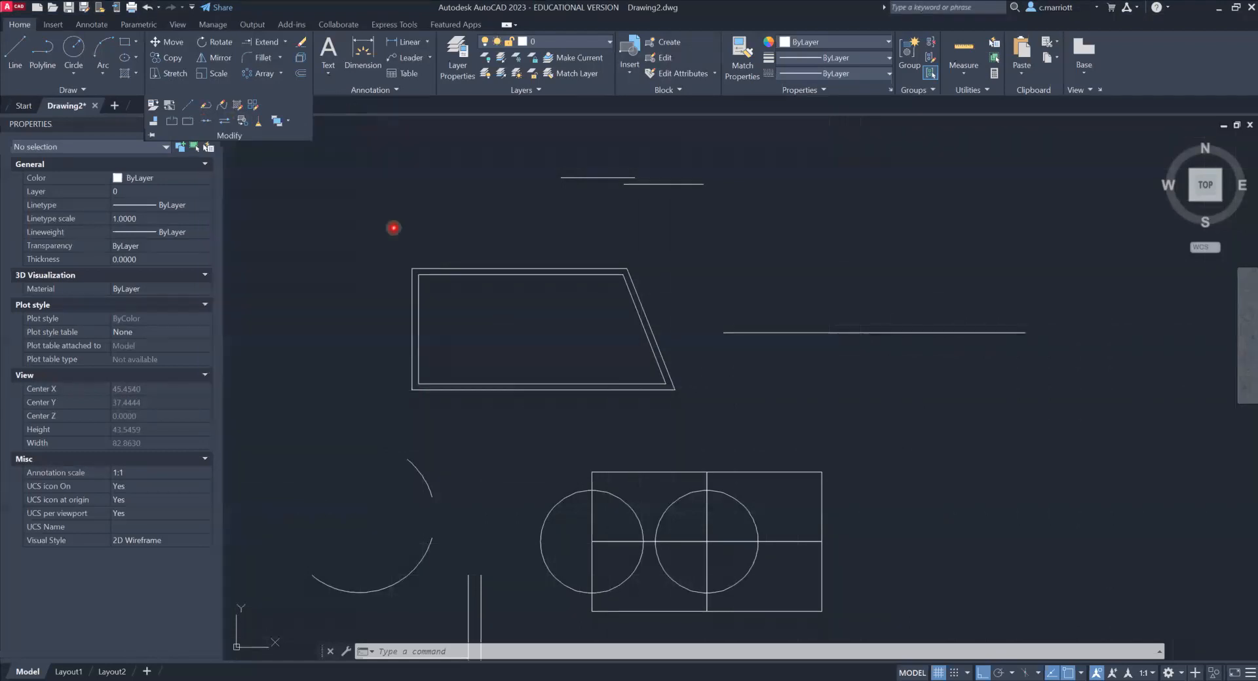
key("Escape")
key("Escape")
key("Escape")
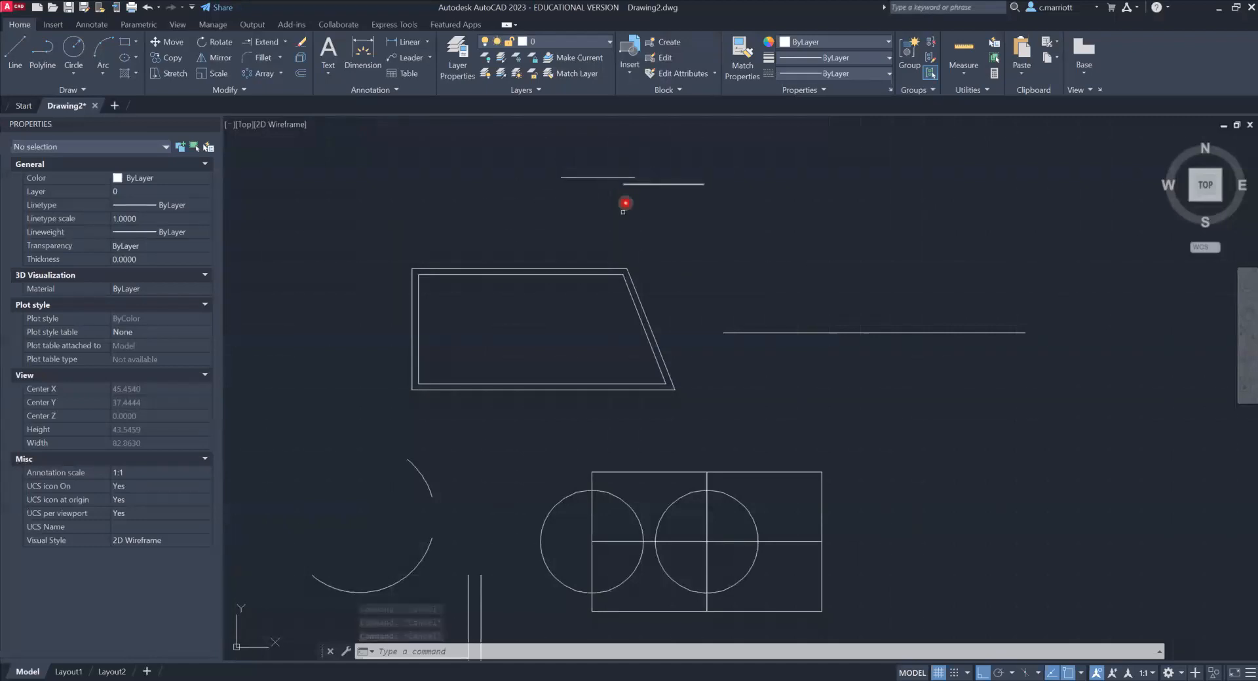
- Select the right half of the trapezoid's inner top edge to examine it as a separate line
scroll(561, 289, "up", 5)
scroll(563, 286, "down", 5)
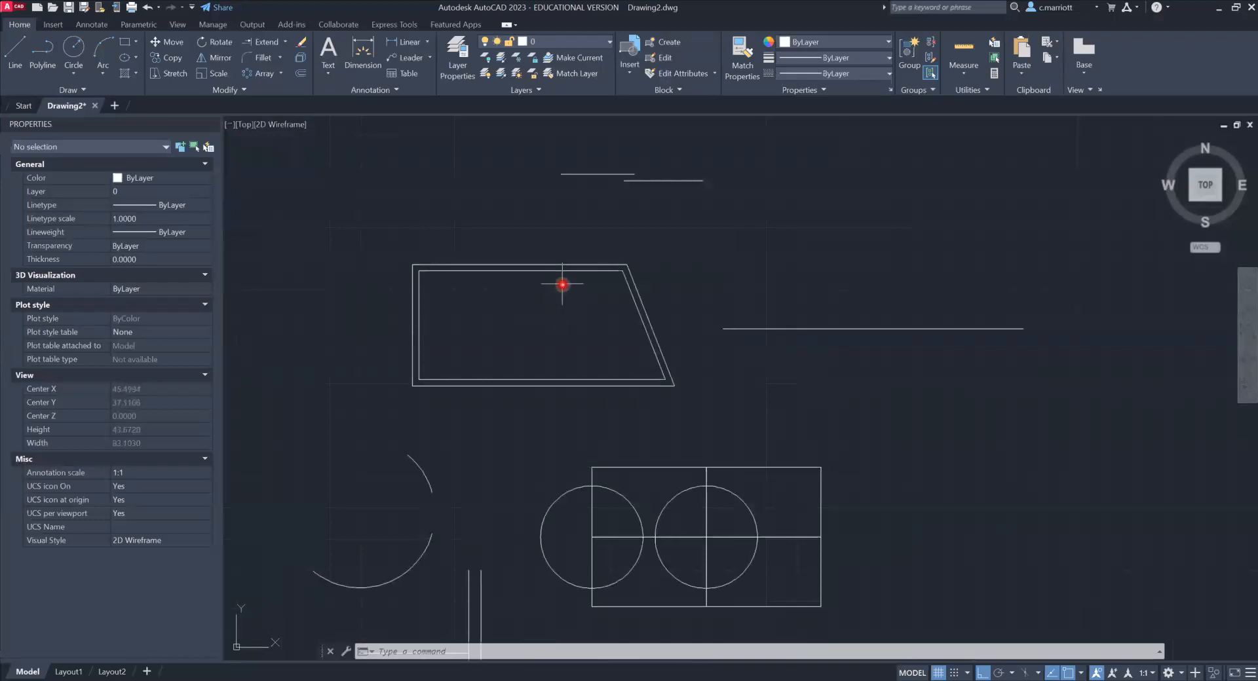
left_click(556, 268)
left_click(635, 301)
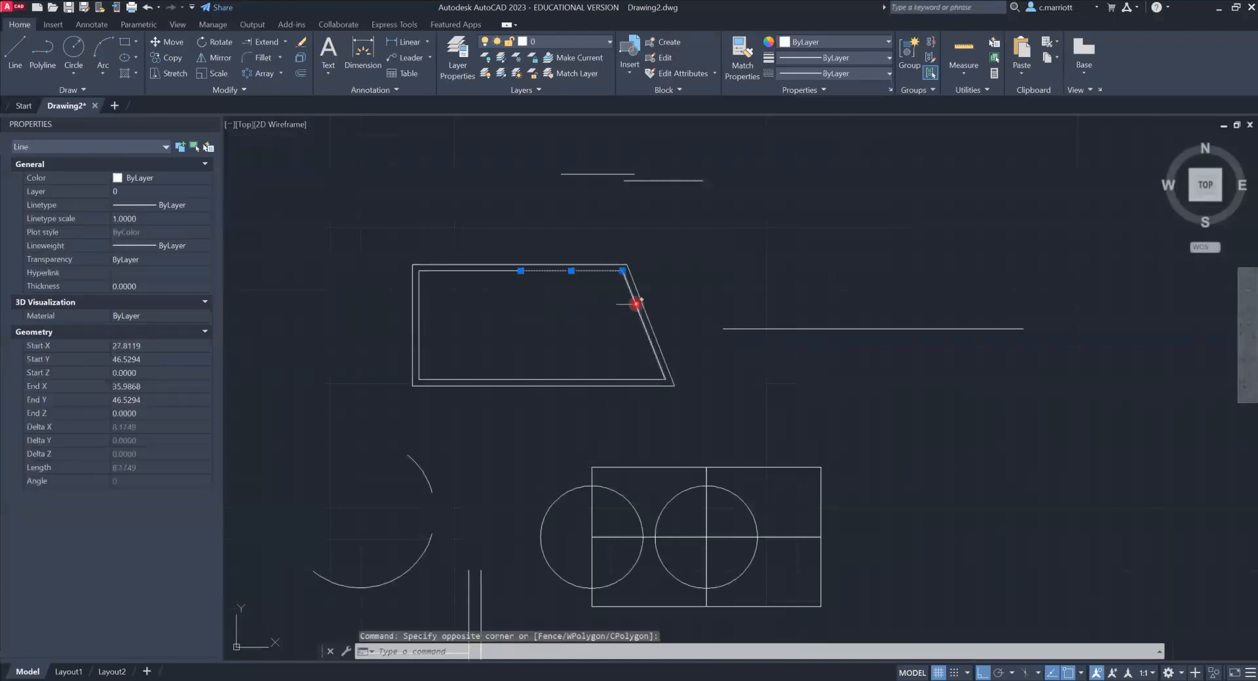
key("Escape")
key("Escape")
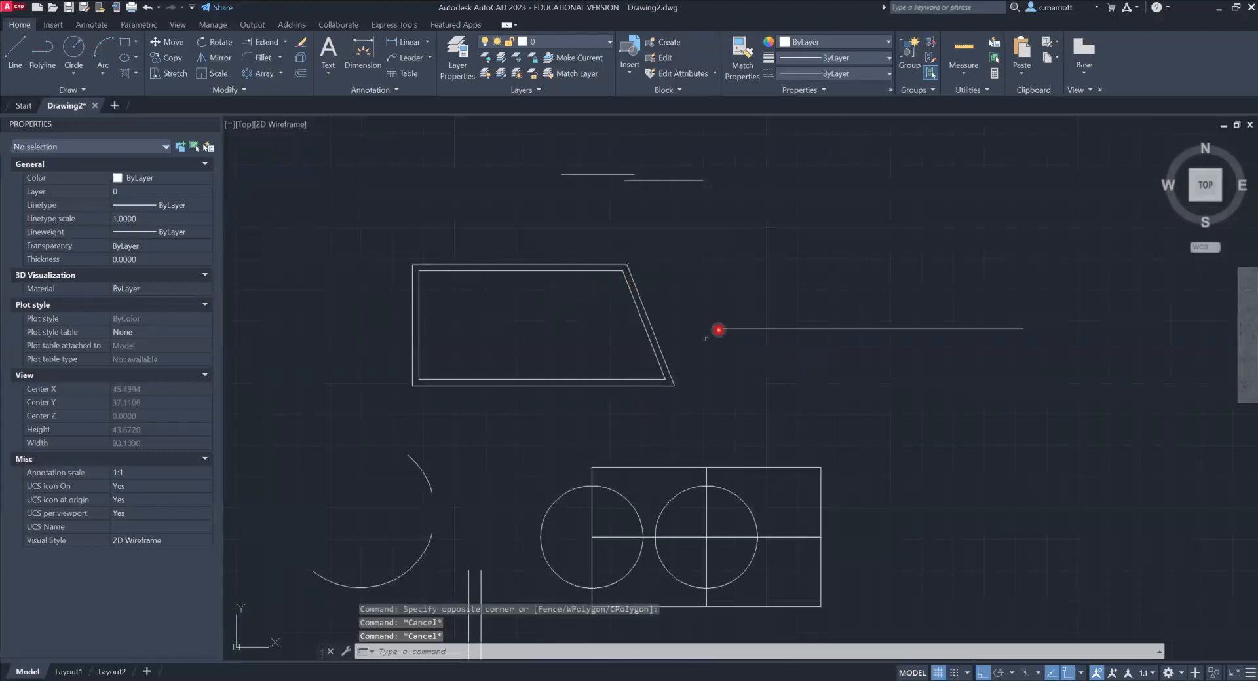
scroll(554, 276, "up", 2)
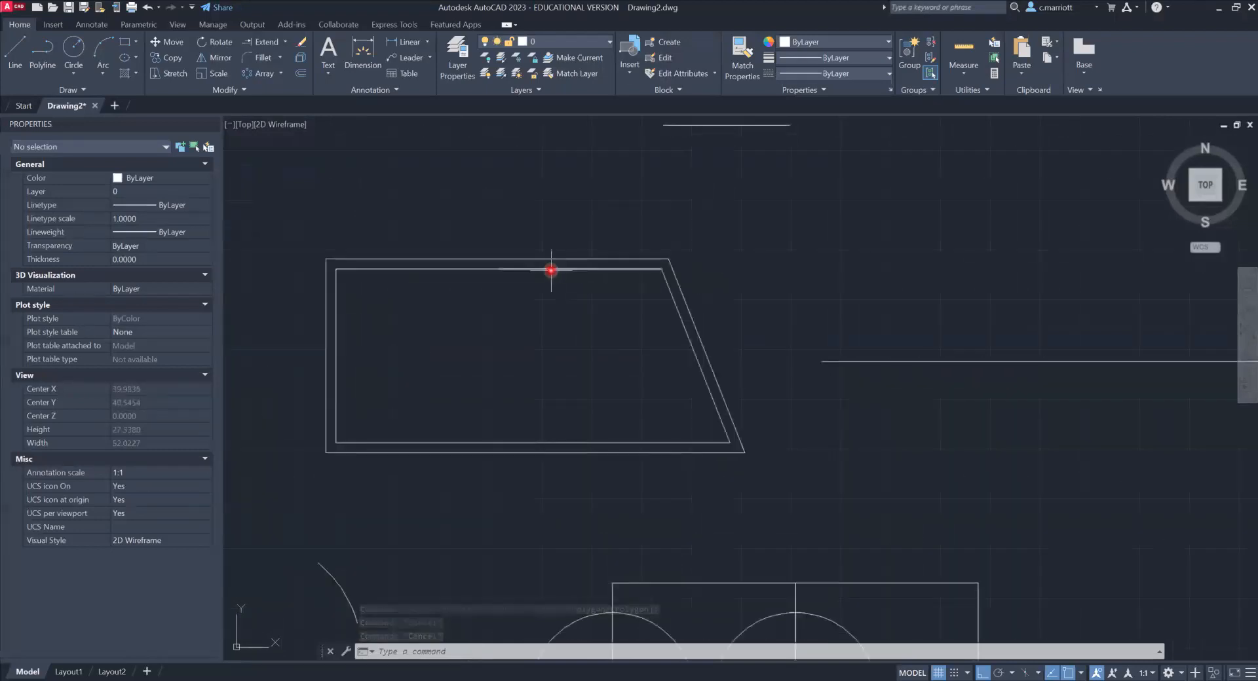
left_click(550, 269)
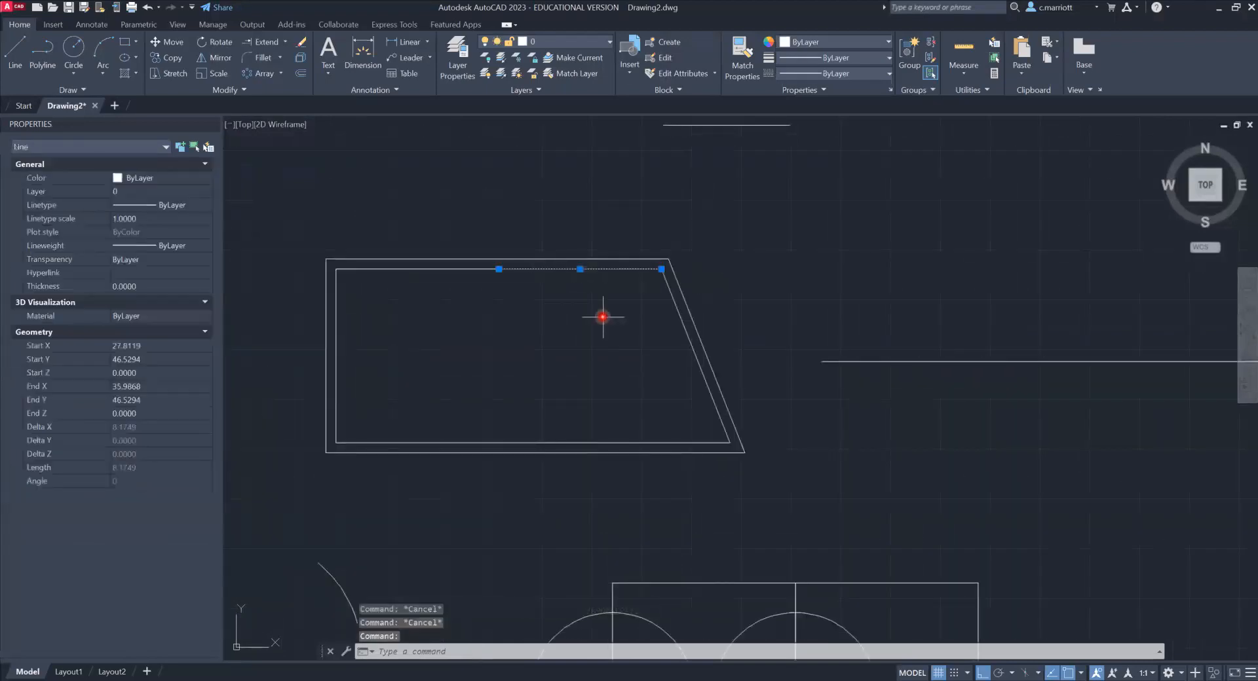
key("Escape")
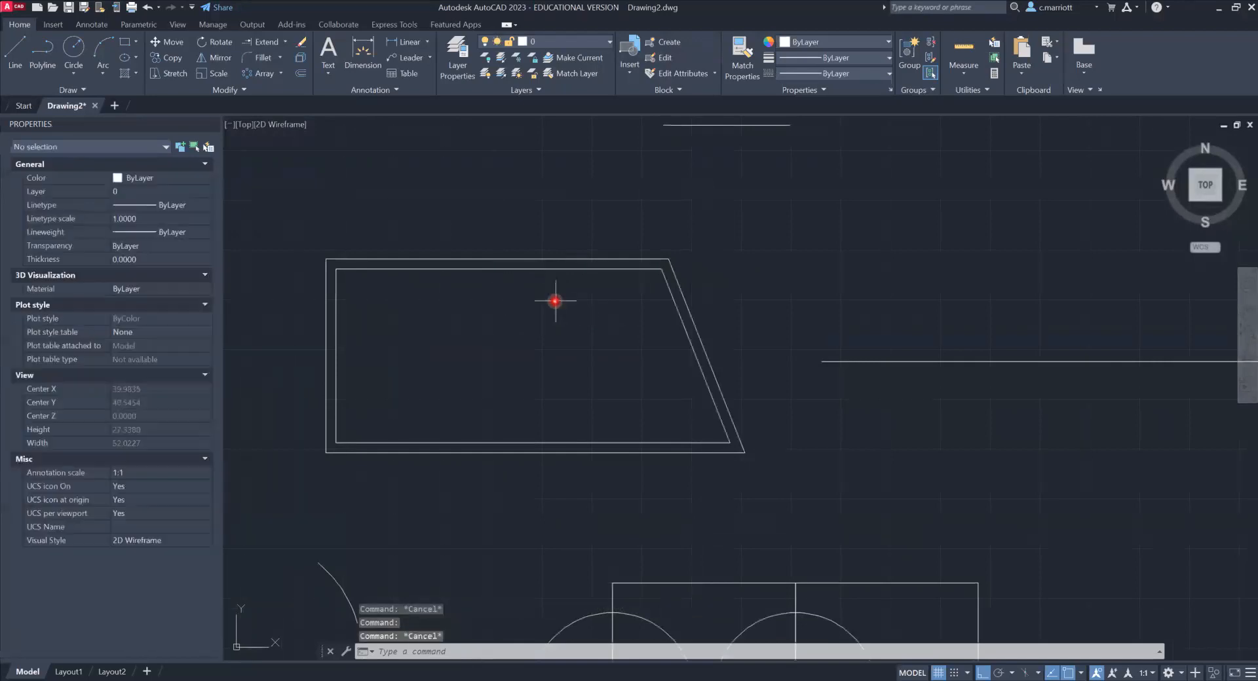
- Inspect both halves of the trapezoid's inner top edge by selecting them, and clear the selection
left_click(559, 271)
left_click(484, 279)
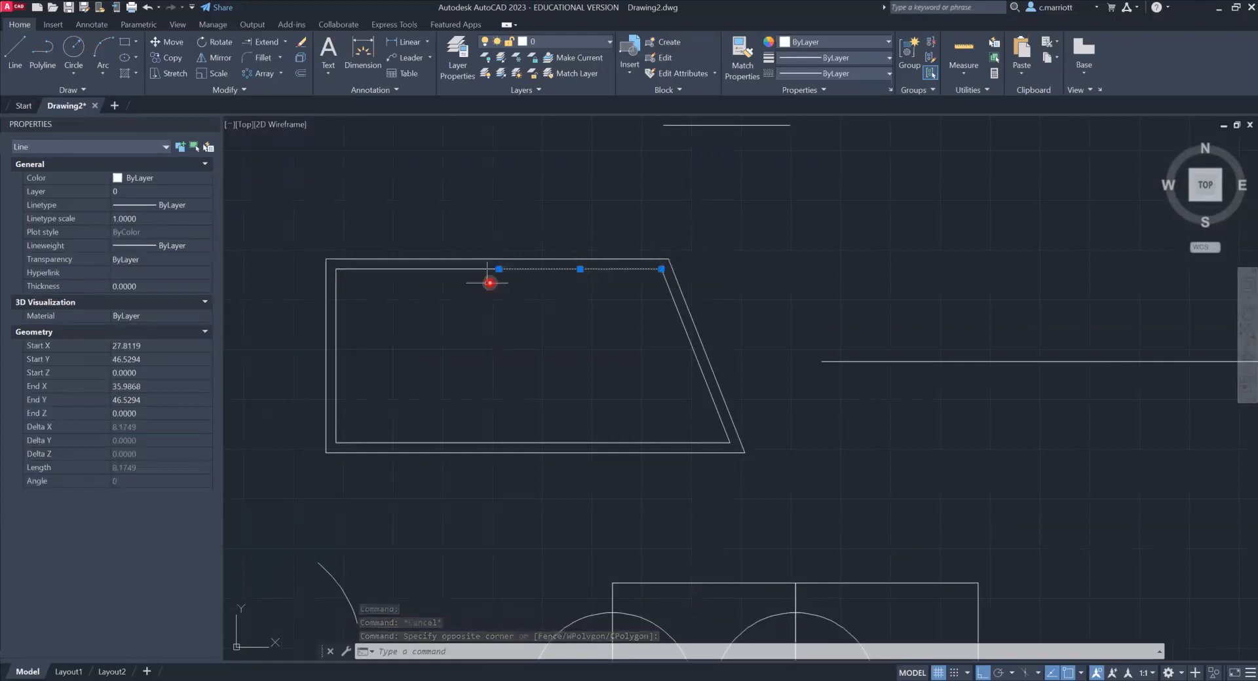
key("Escape")
left_click(417, 272)
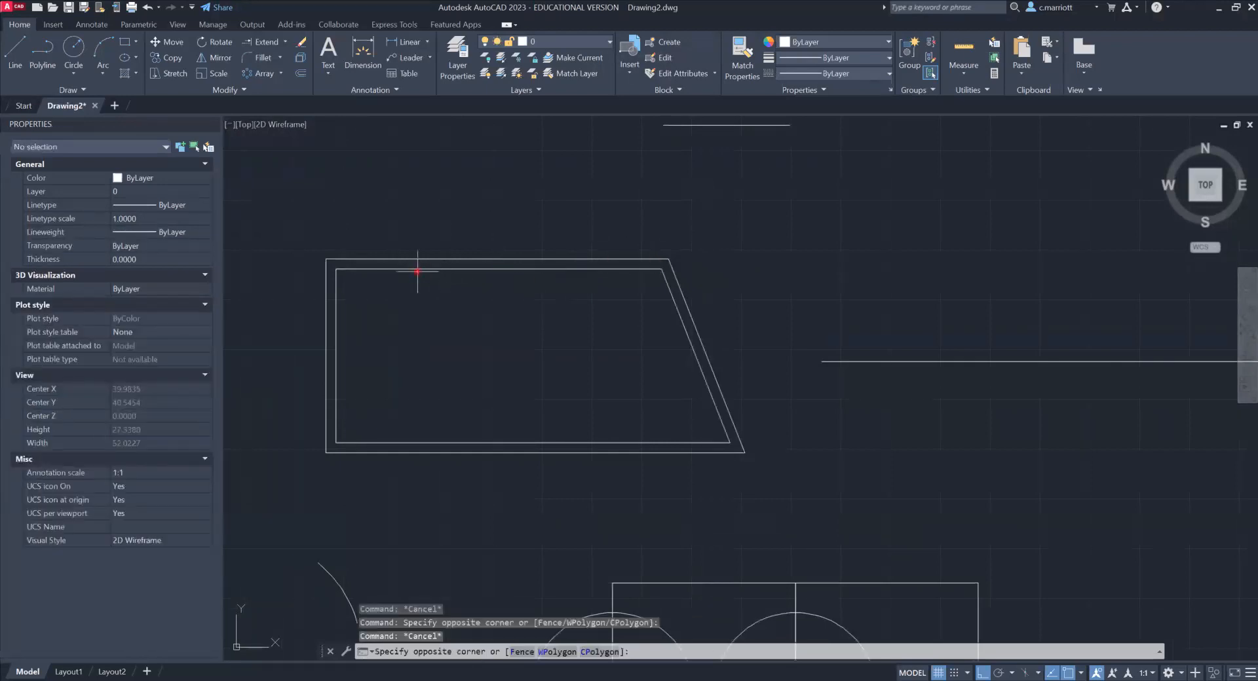
left_click(532, 318)
key("Escape")
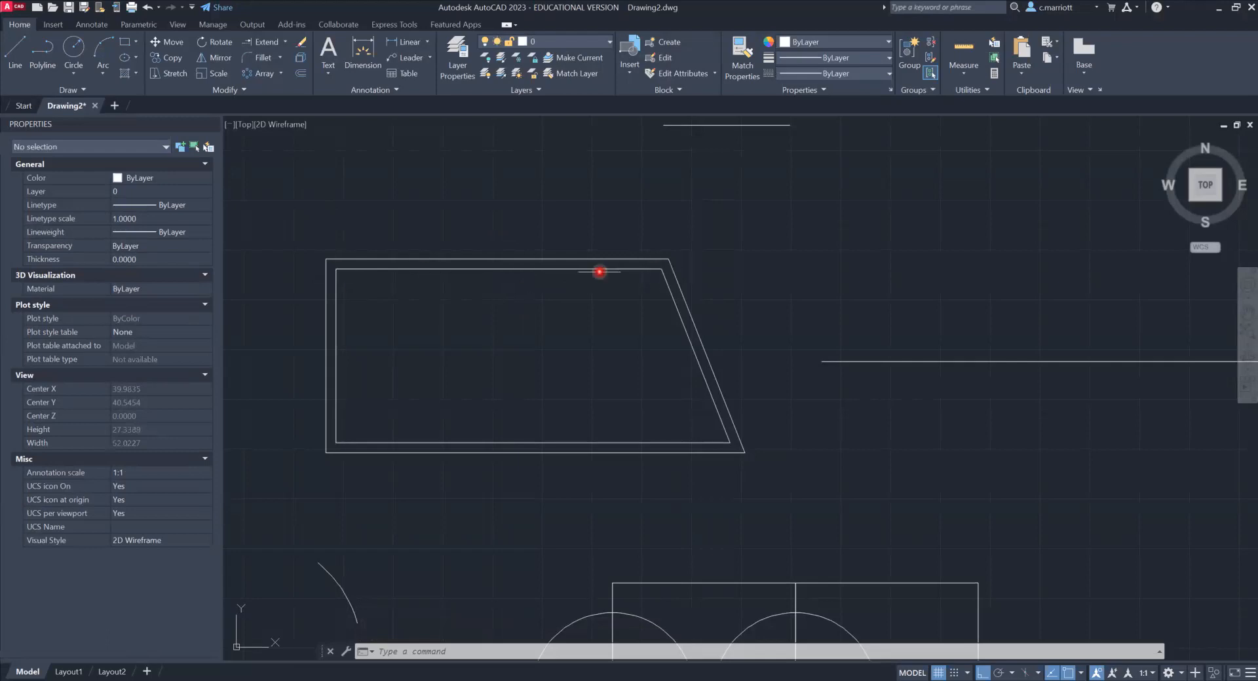
left_click(592, 269)
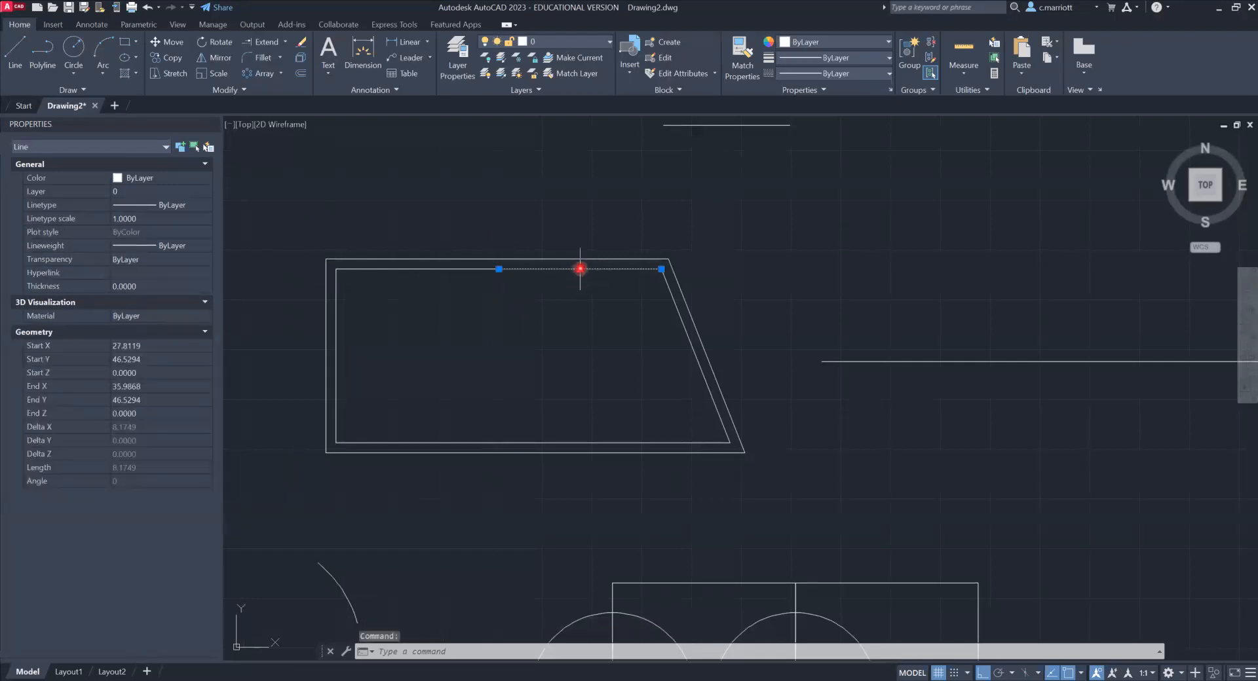
left_click(416, 270)
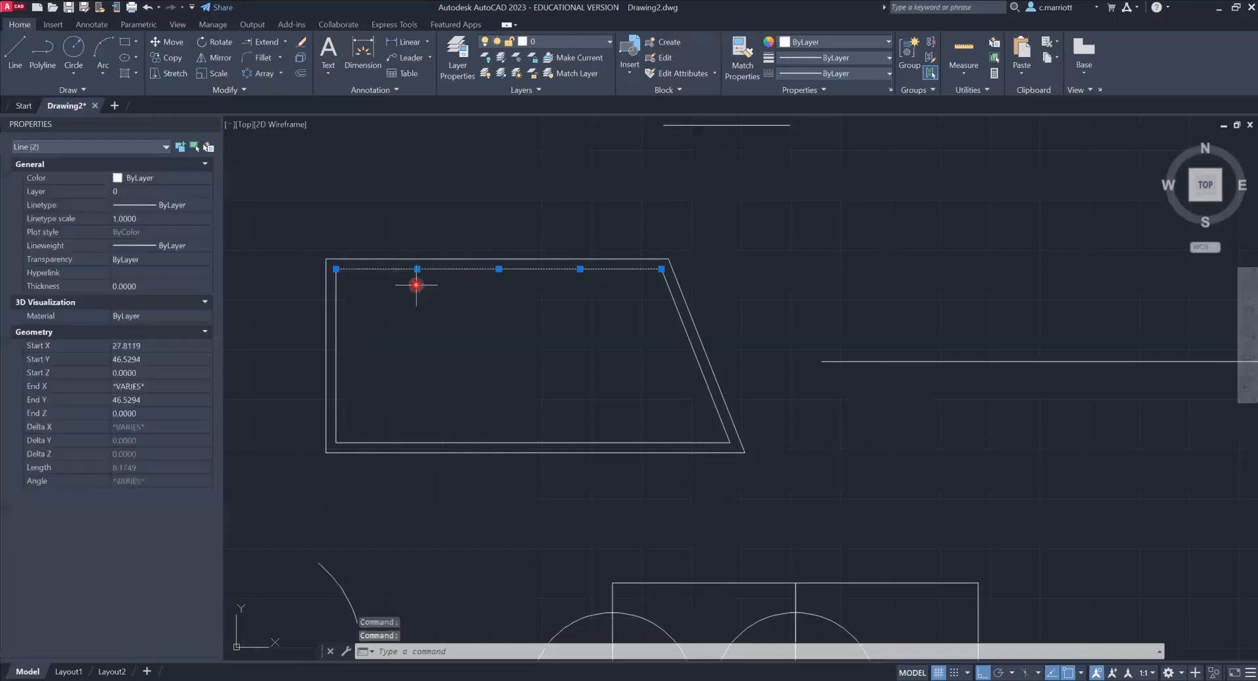
key("Escape")
key("Escape")
key("Escape")
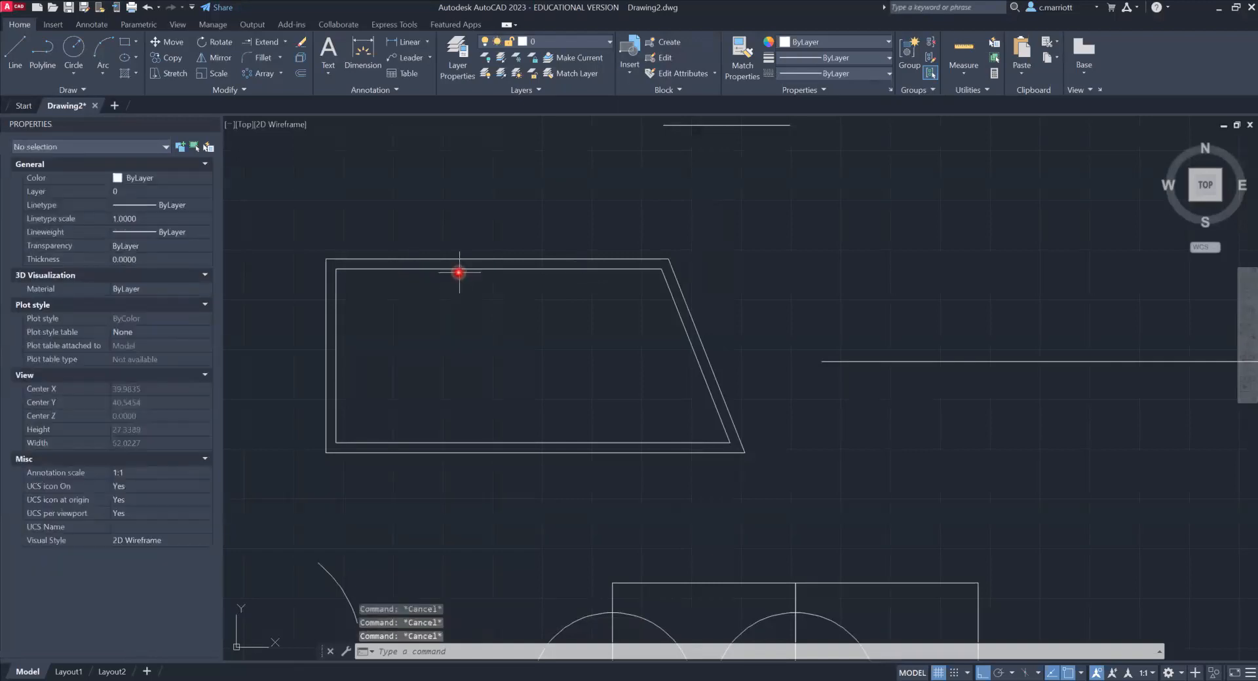
- Join the two collinear segments of the trapezoid's inner top edge into one line
type("JOIN")
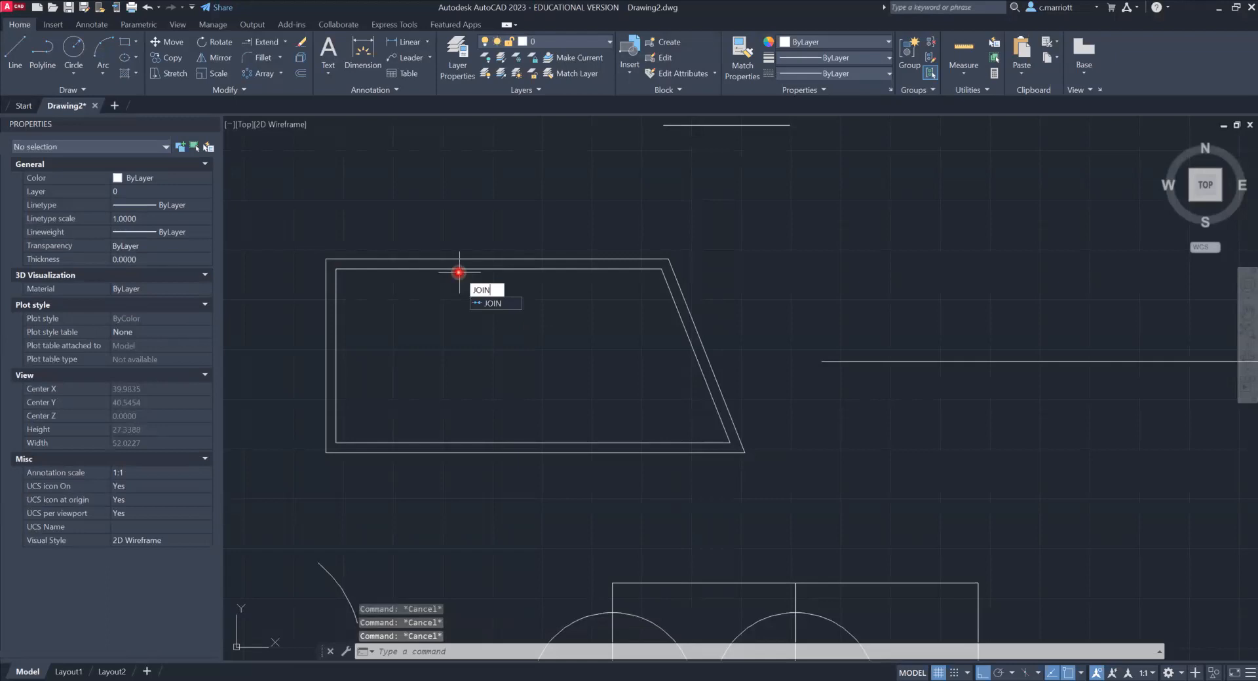
key("Return")
left_click(458, 269)
left_click(536, 269)
key("Return")
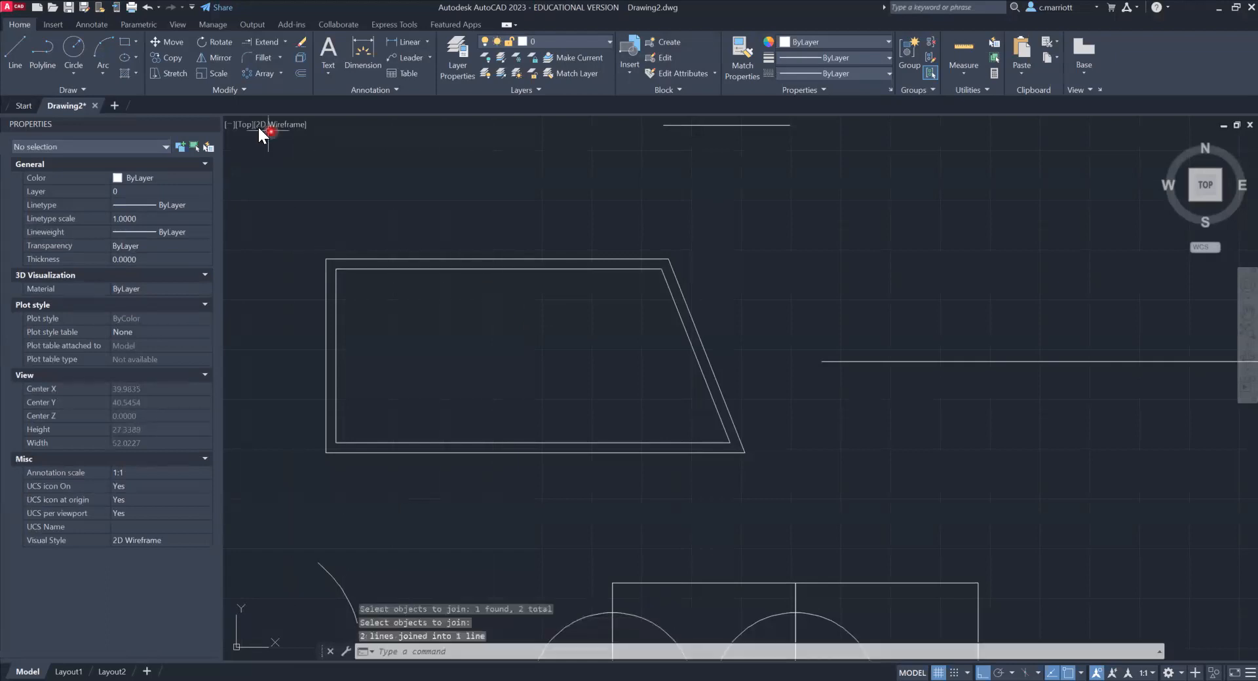
- Select the joined inner top edge to check that it is a single line, and clear the selection
left_click(241, 89)
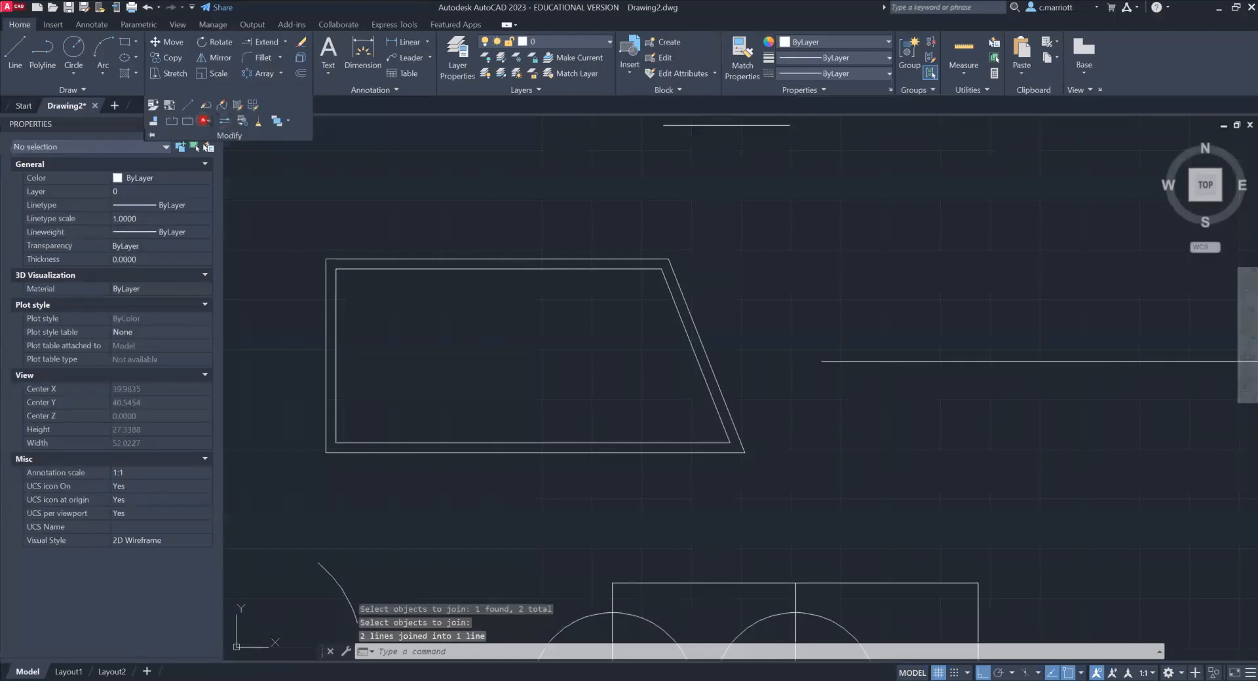
left_click(204, 120)
left_click(490, 269)
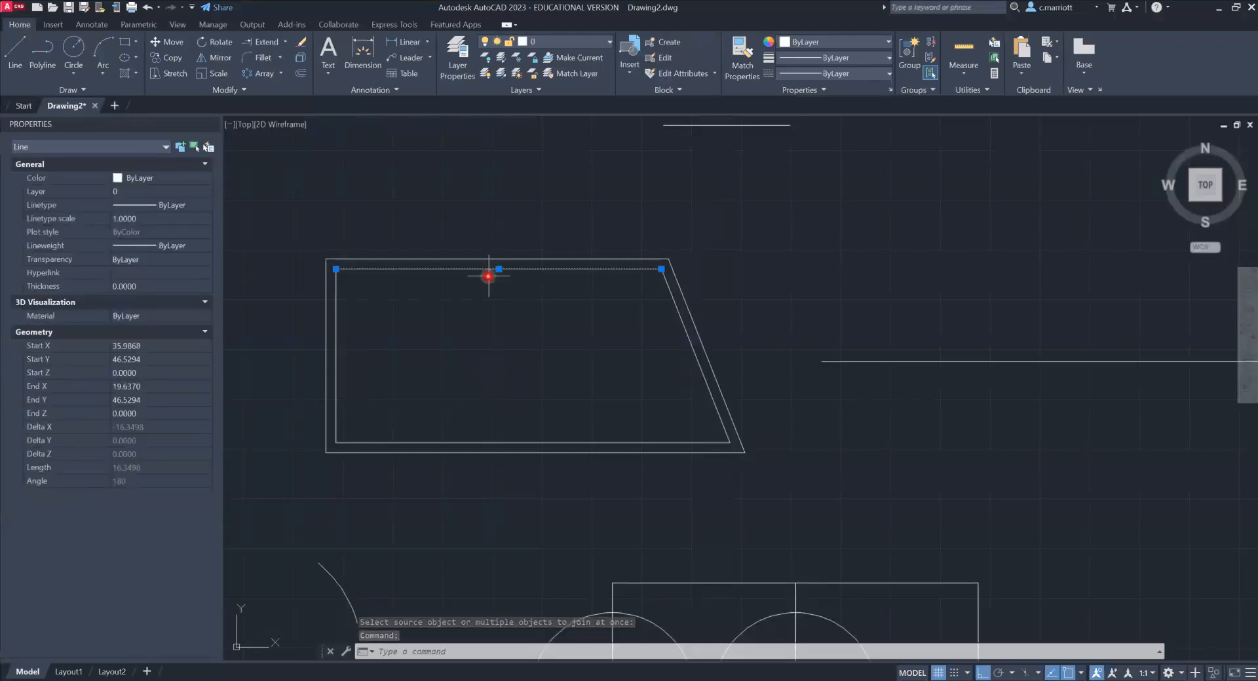
scroll(508, 289, "down", 2)
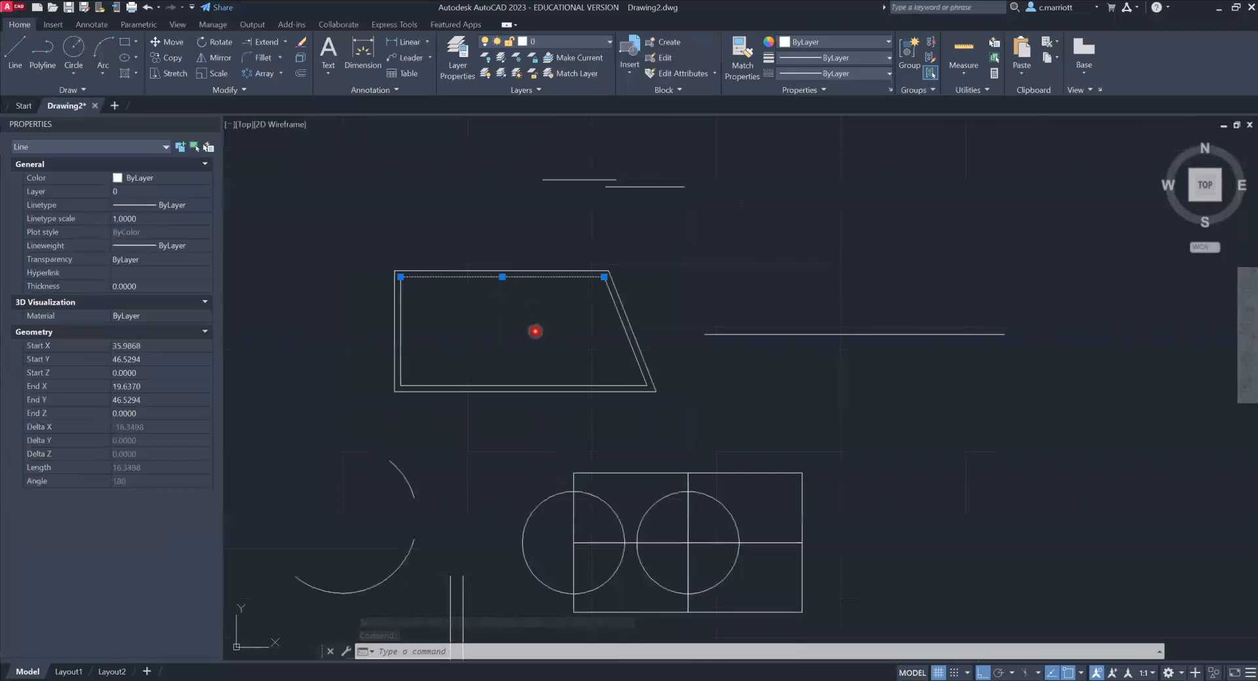
scroll(623, 225, "down", 2)
key("Escape")
key("Escape")
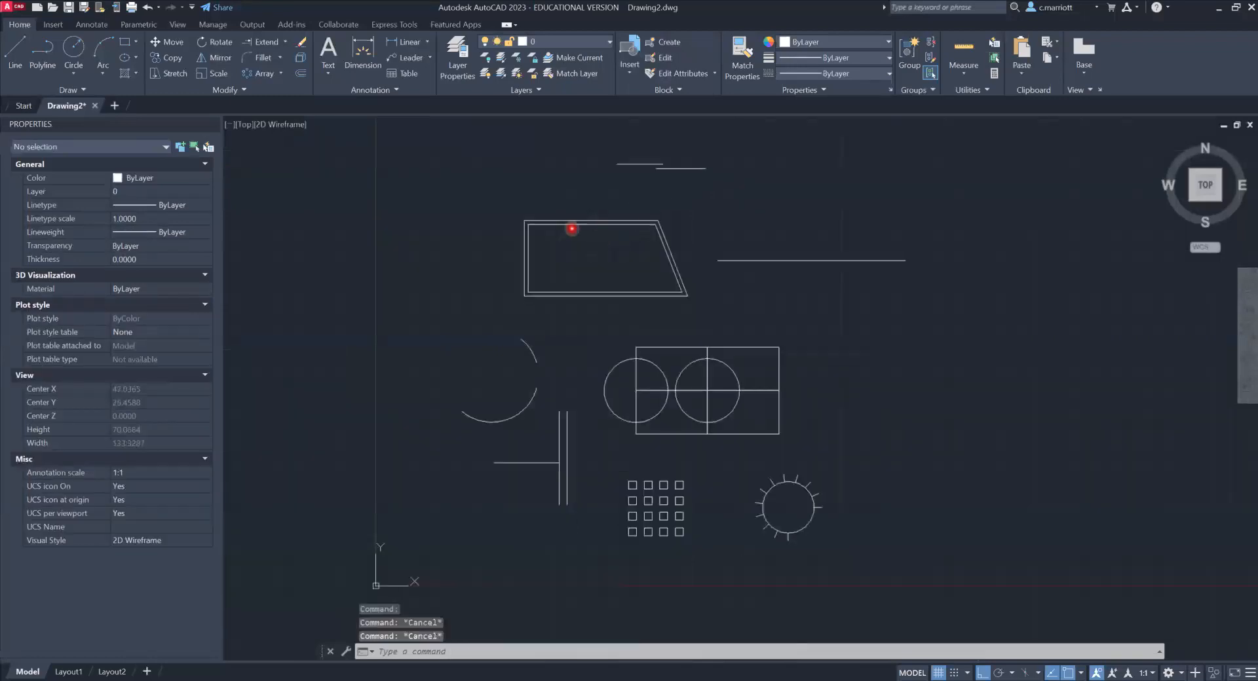
scroll(663, 171, "up", 3)
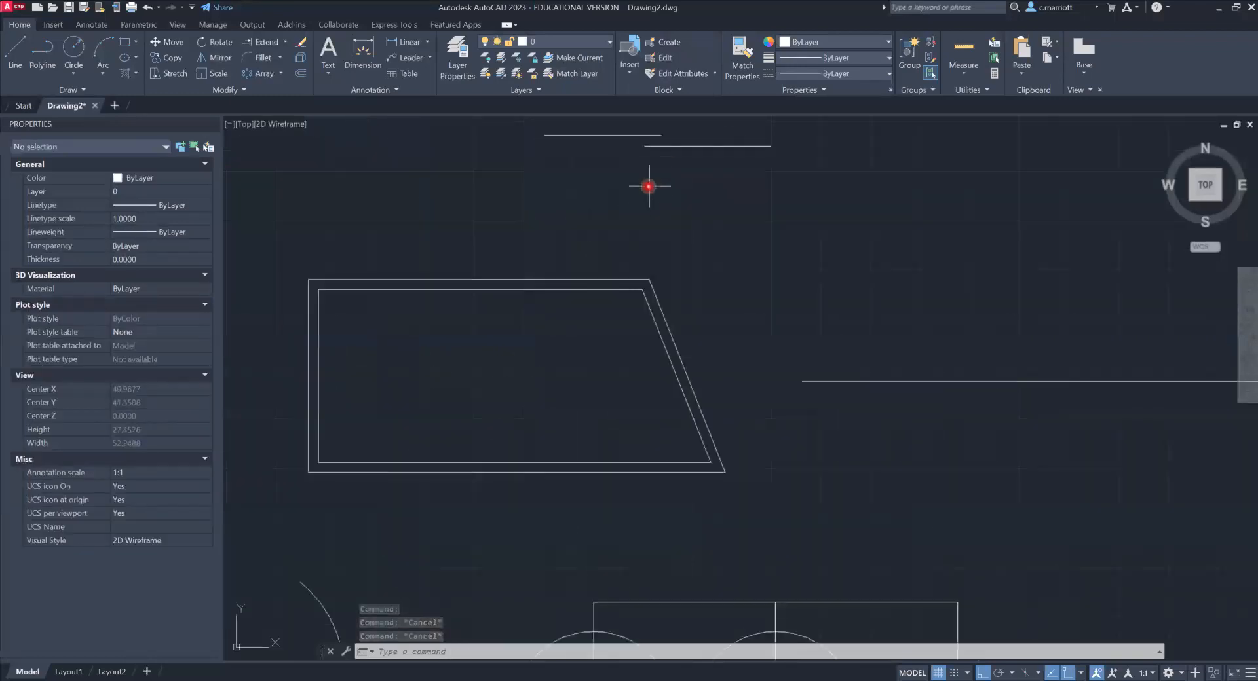
scroll(657, 172, "down", 1)
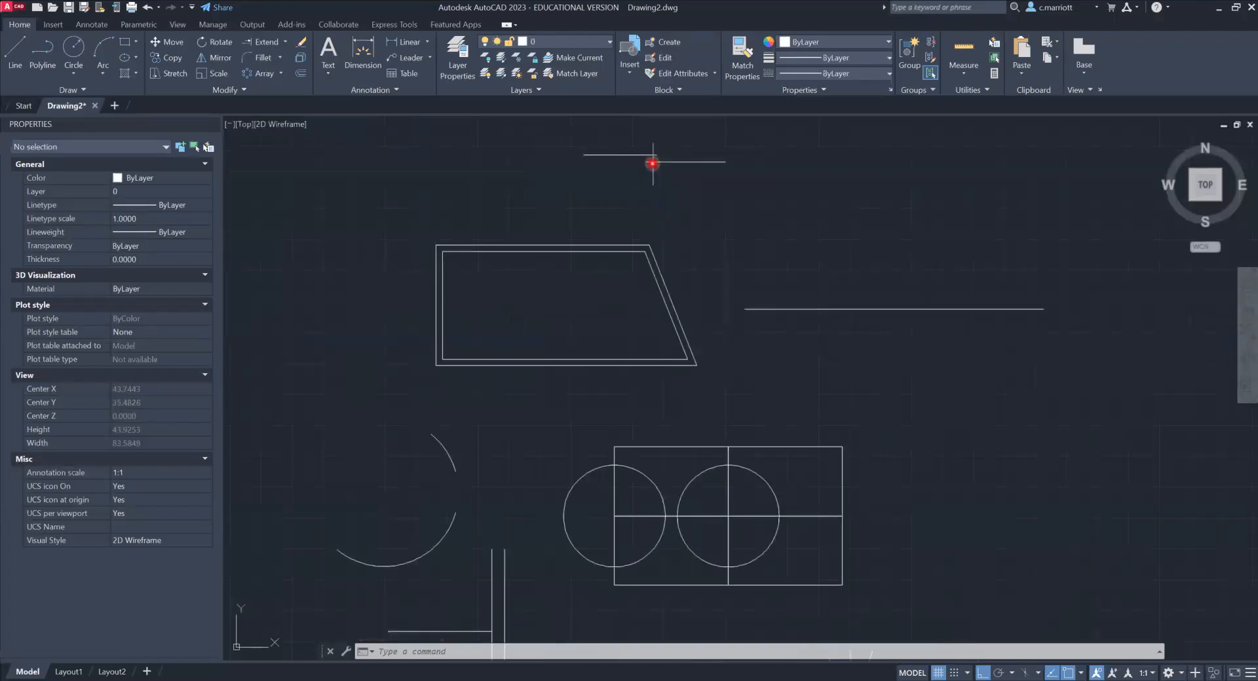
middle_click_drag(493, 454, 576, 373)
scroll(572, 405, "up", 3)
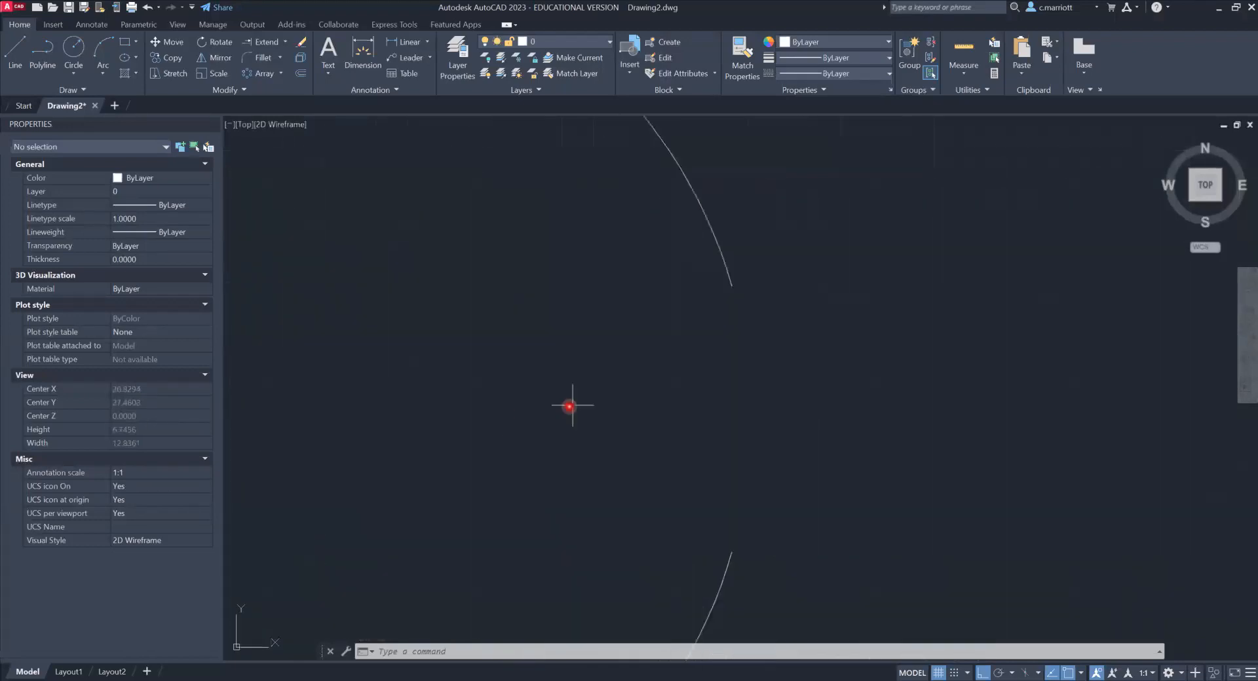
scroll(609, 363, "down", 1)
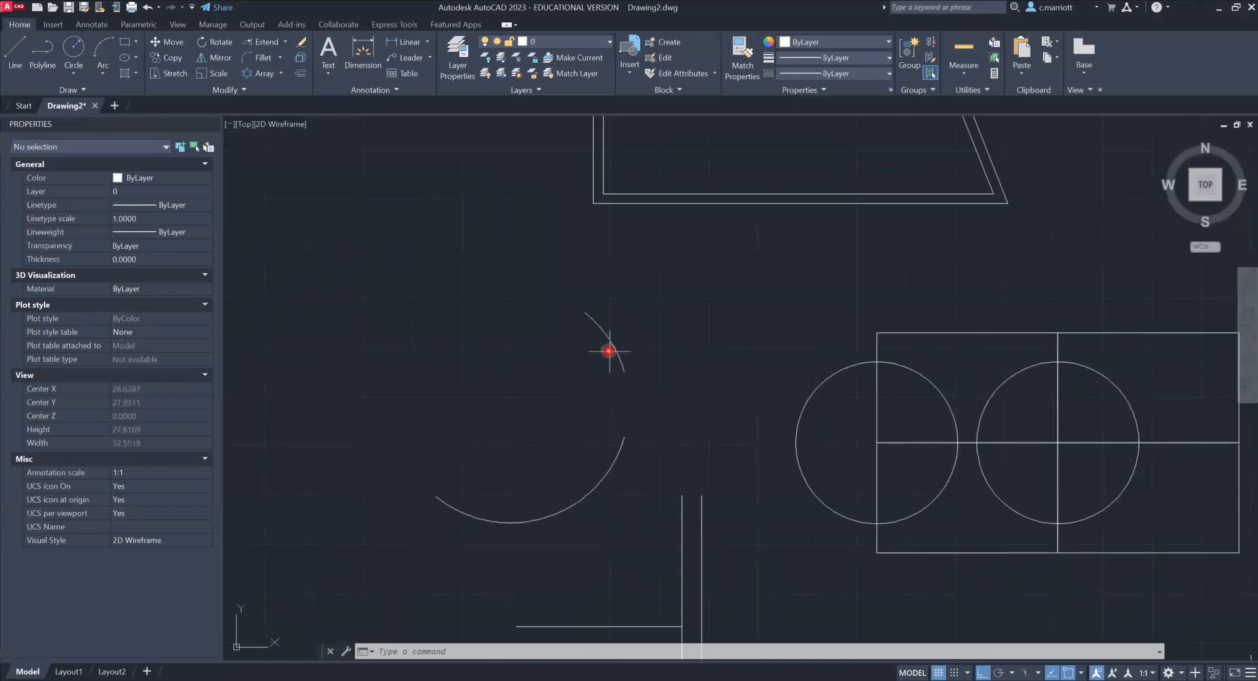
type("JOIN")
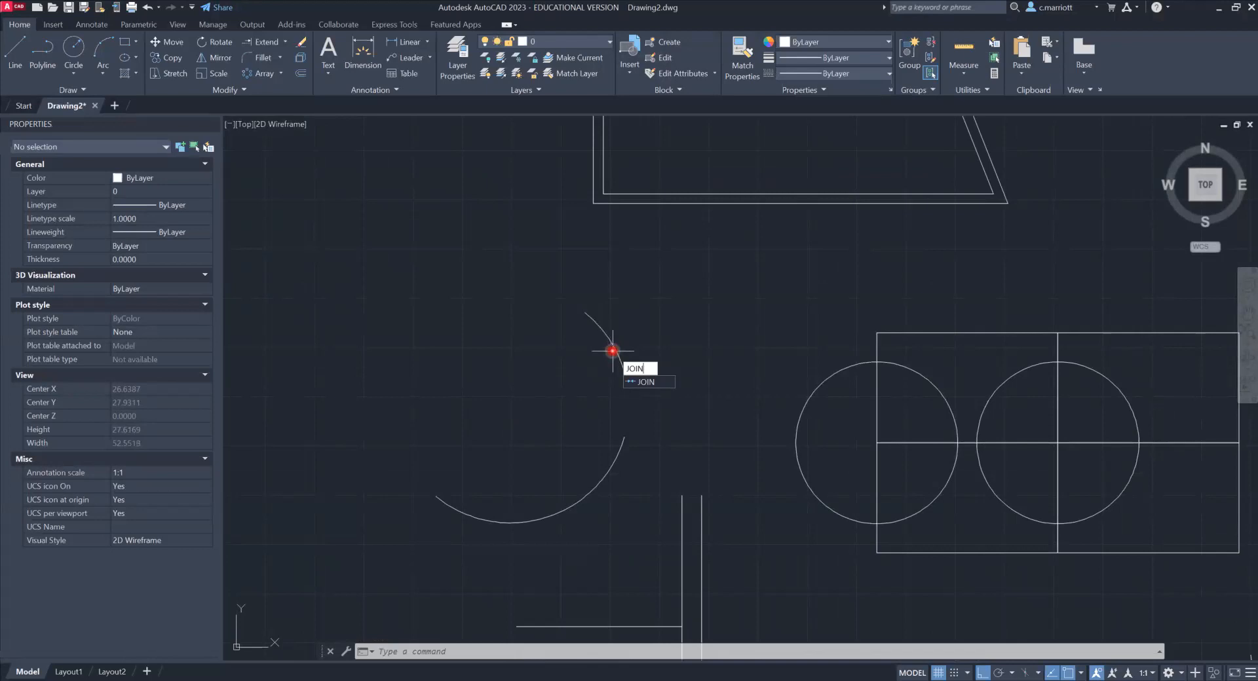
key("Return")
key("Escape")
scroll(612, 350, "down", 3)
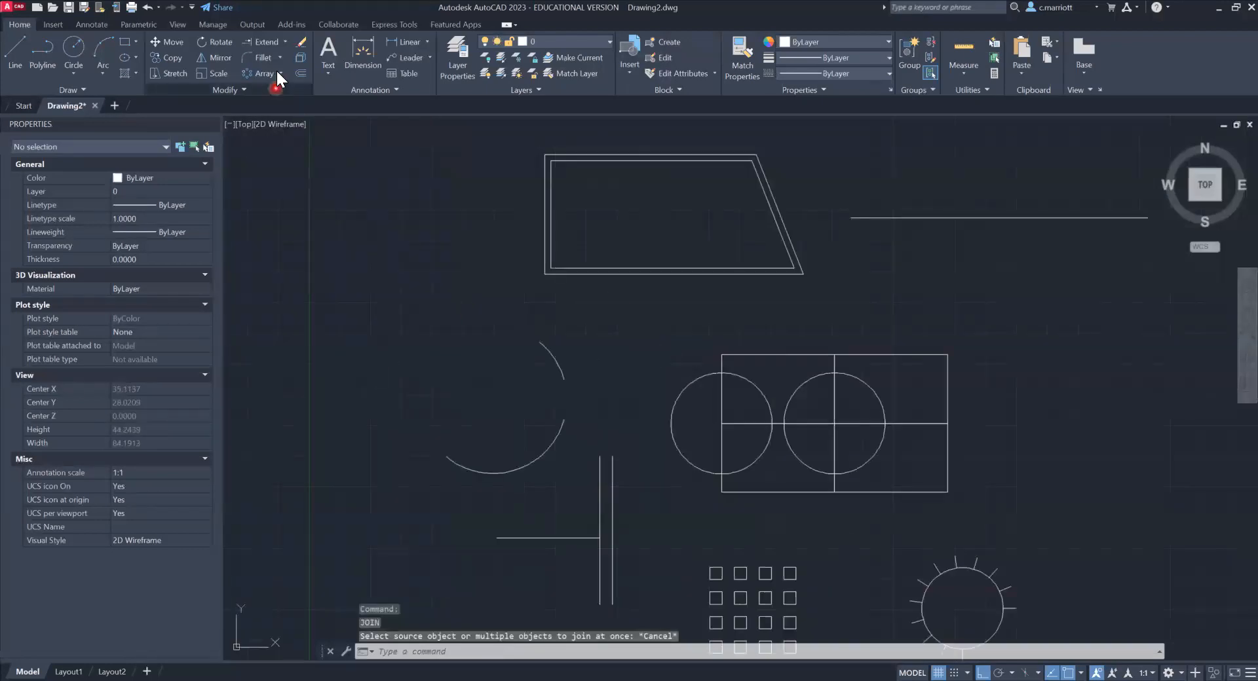
- Draw a horizontal and a vertical line that do not meet, in the empty area beside the trapezoid above the open arcs
left_click(283, 42)
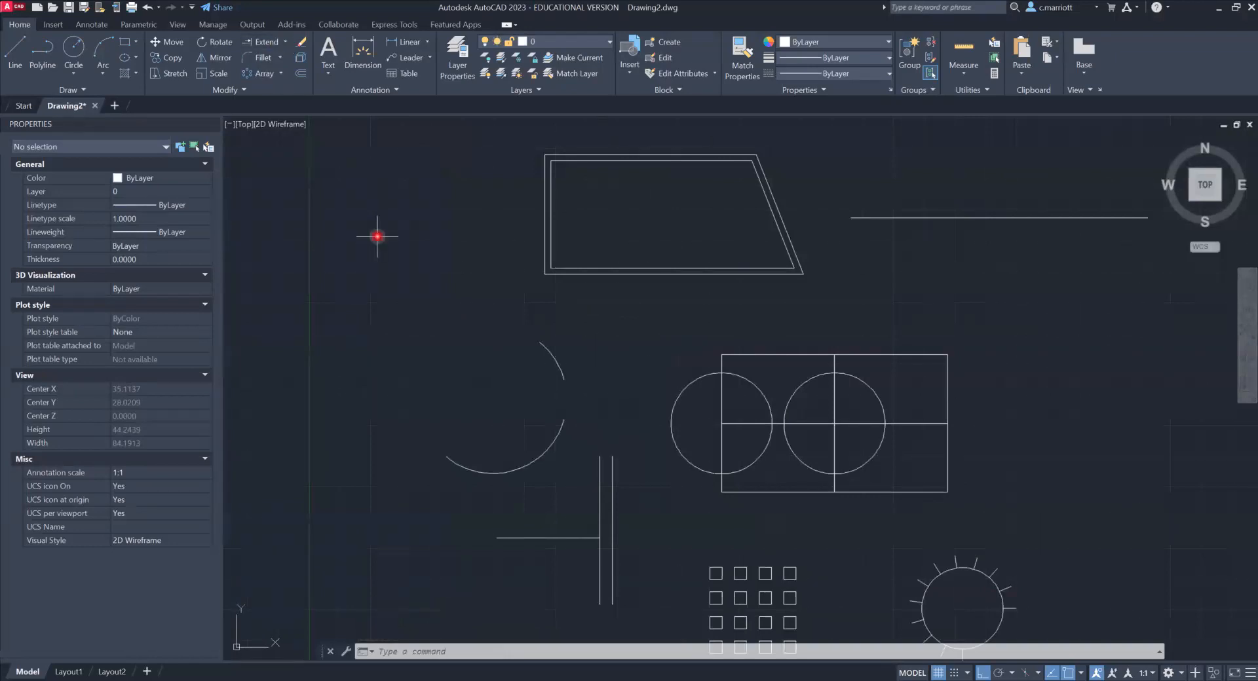
type("l")
key("Return")
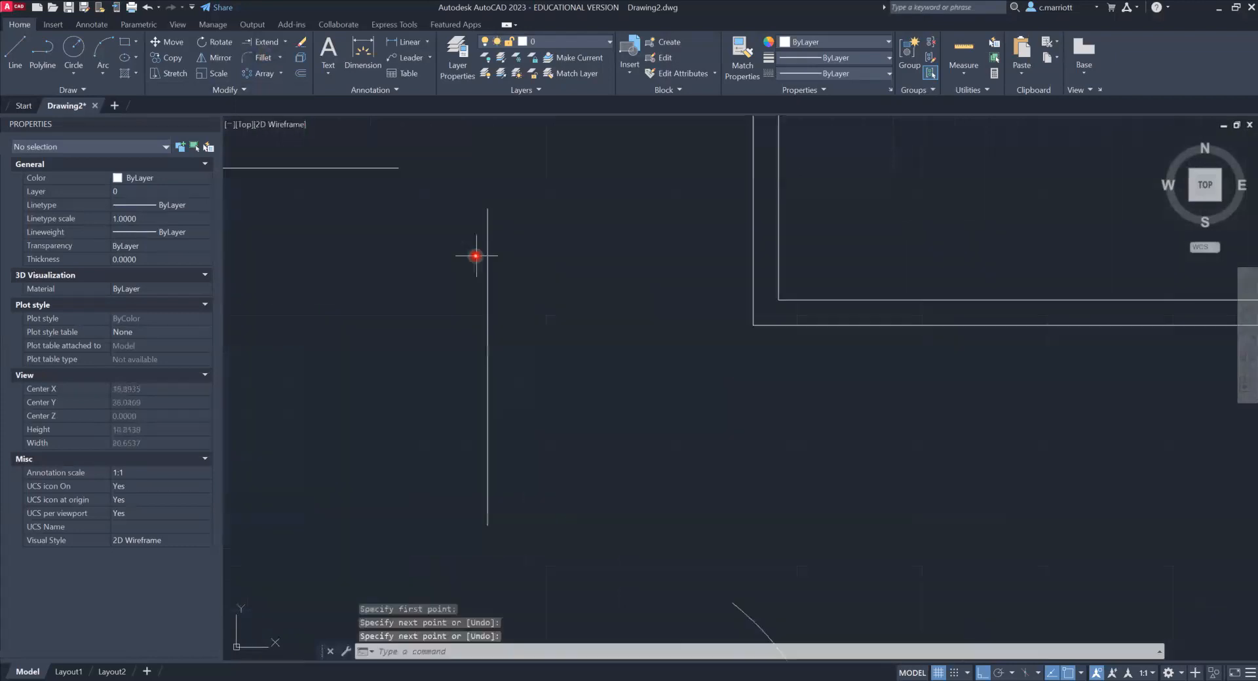
scroll(427, 244, "down", 3)
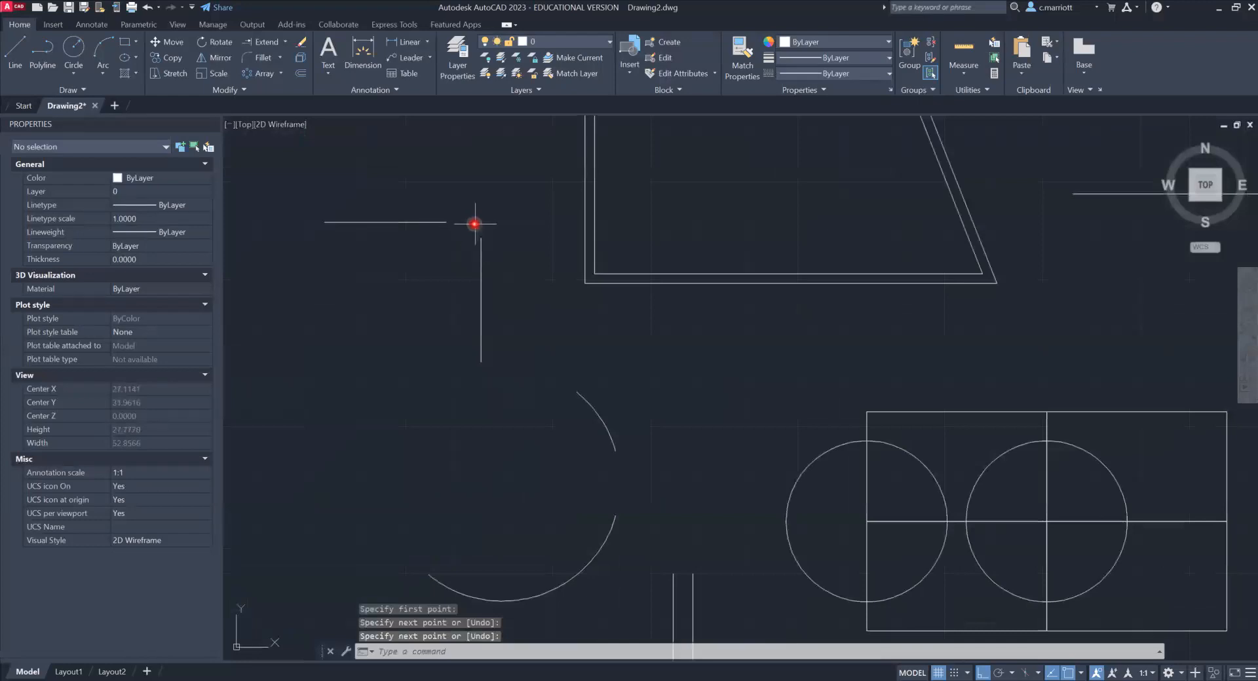
- Fillet the separate horizontal and vertical lines into a sharp corner, and undo the fillet
left_click(258, 56)
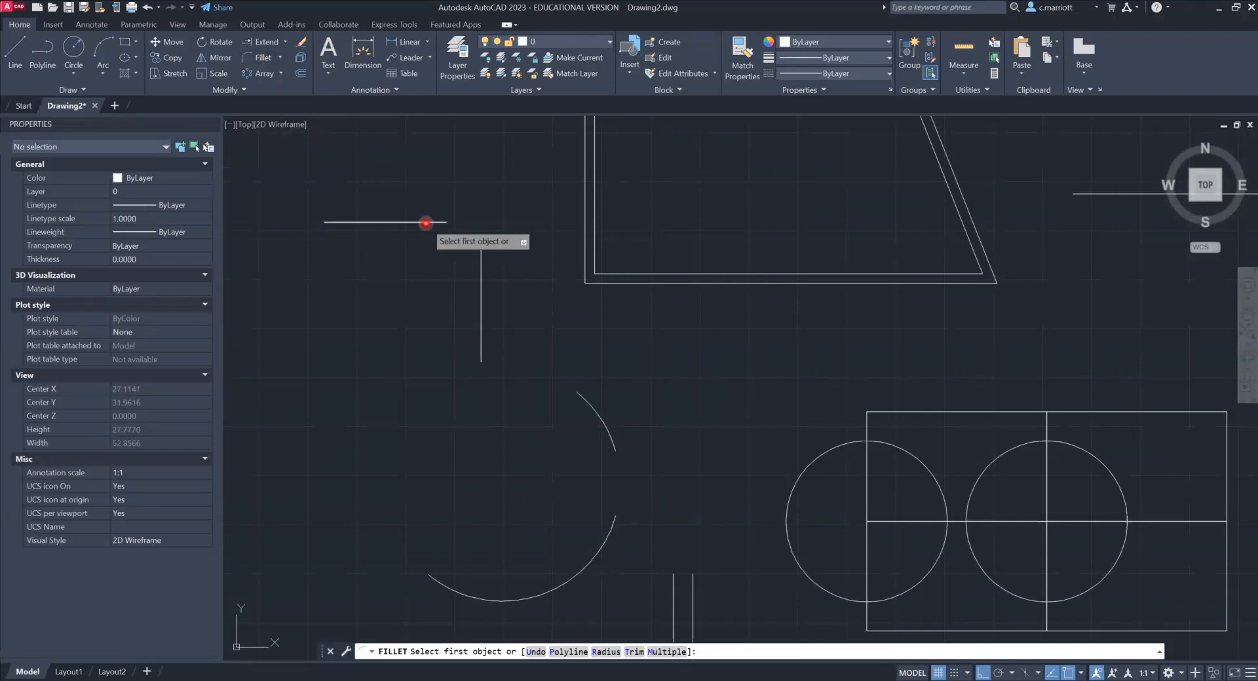
left_click(426, 223)
left_click(480, 279)
key("Escape")
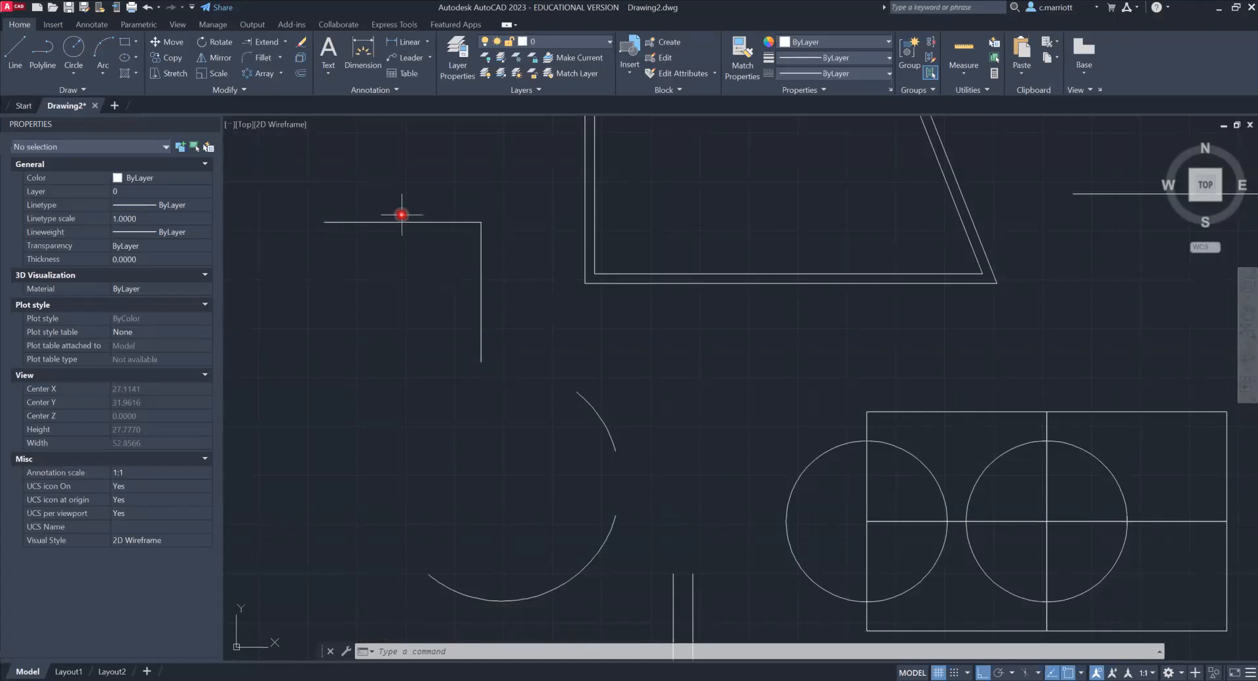
type("u")
key("Return")
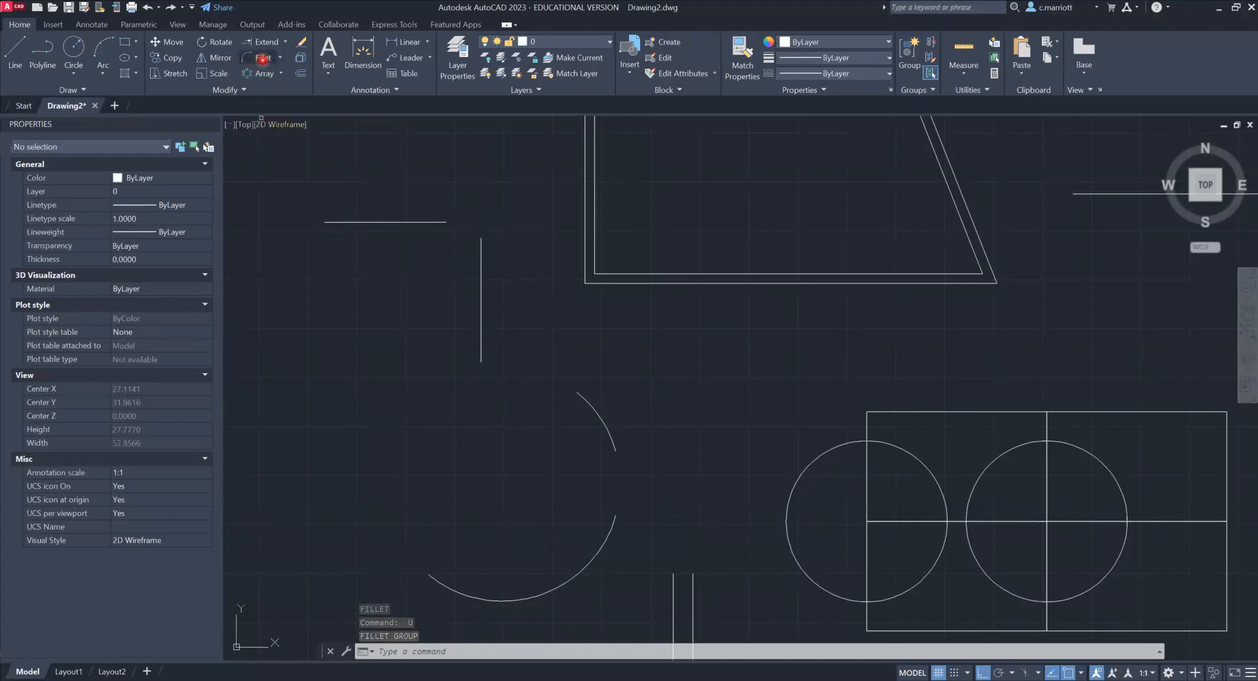
- Fillet the separate horizontal and vertical lines with a radius of 1, and delete the fillet arc between them
left_click(262, 58)
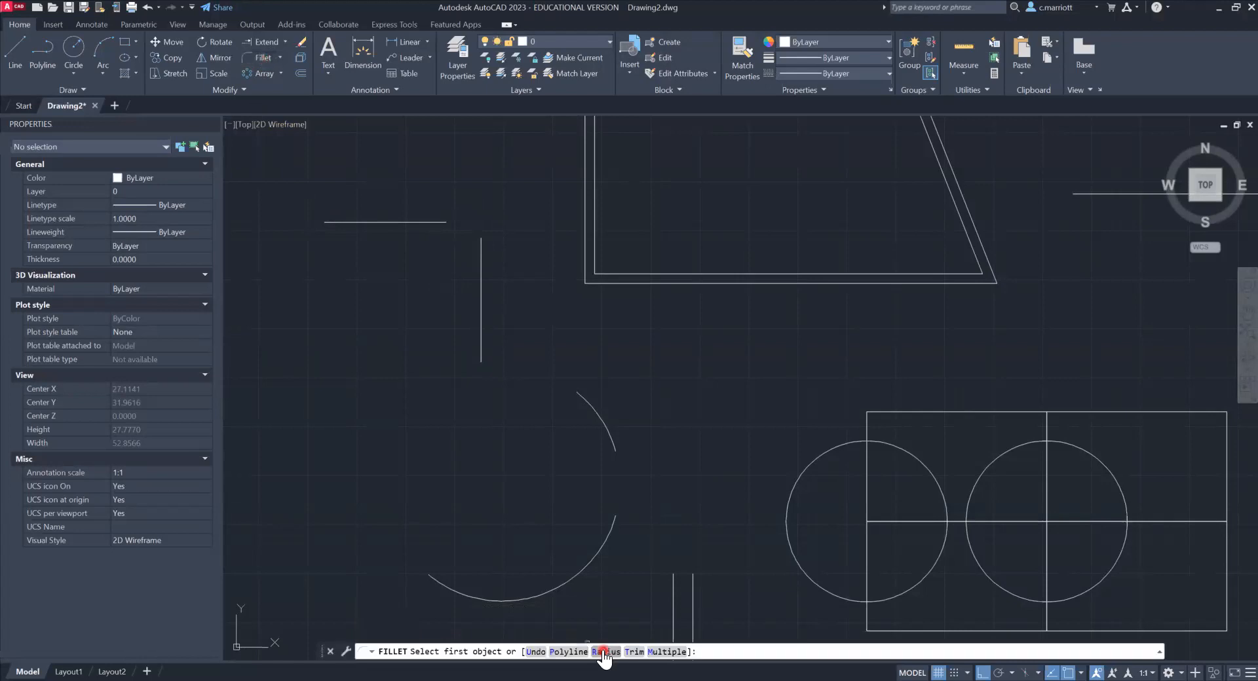
left_click(603, 652)
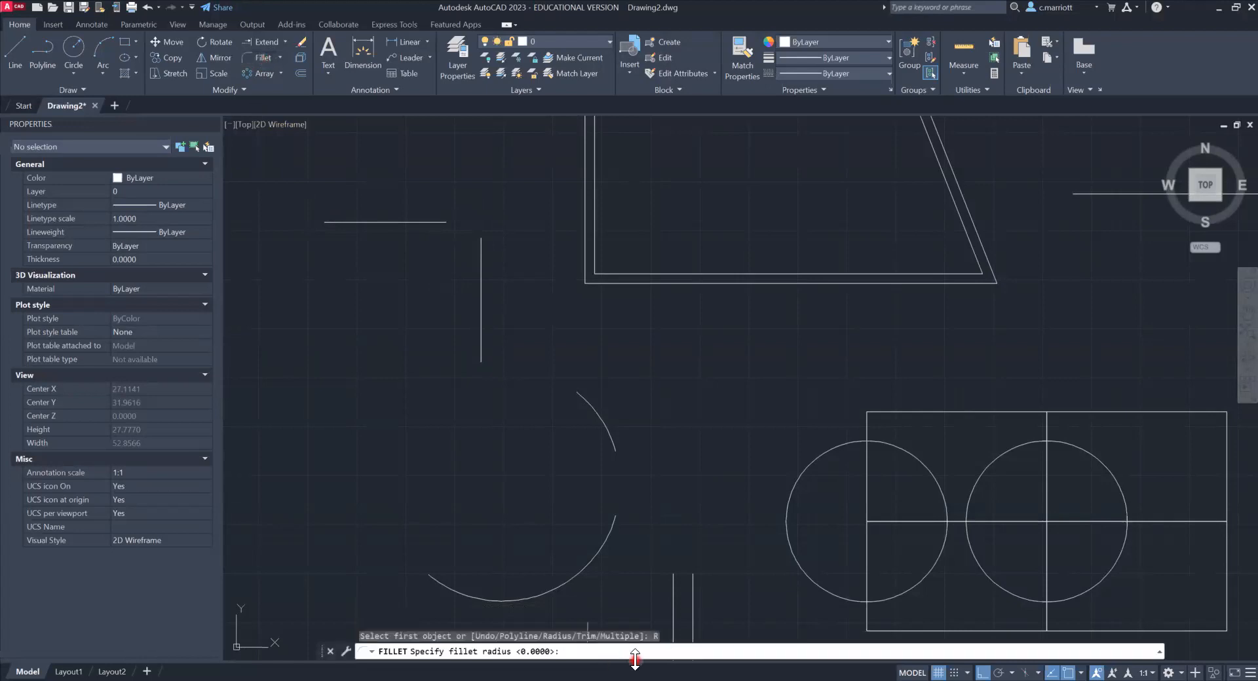
type("1")
key("Return")
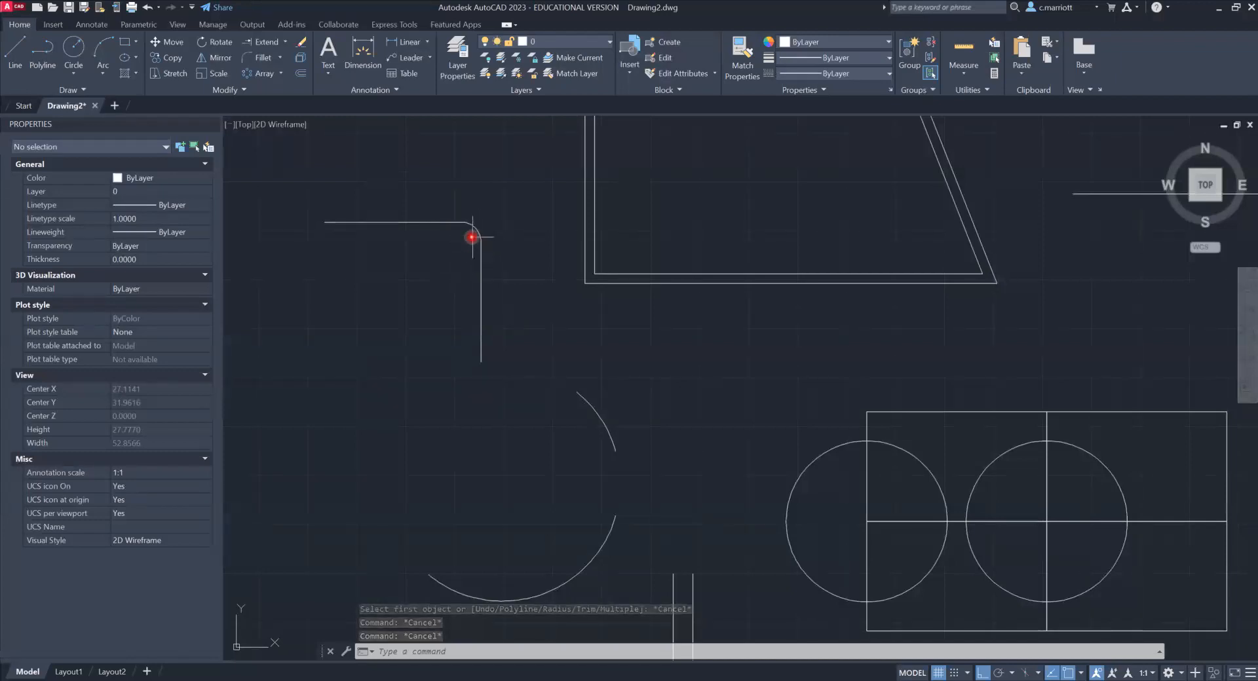
left_click(474, 230)
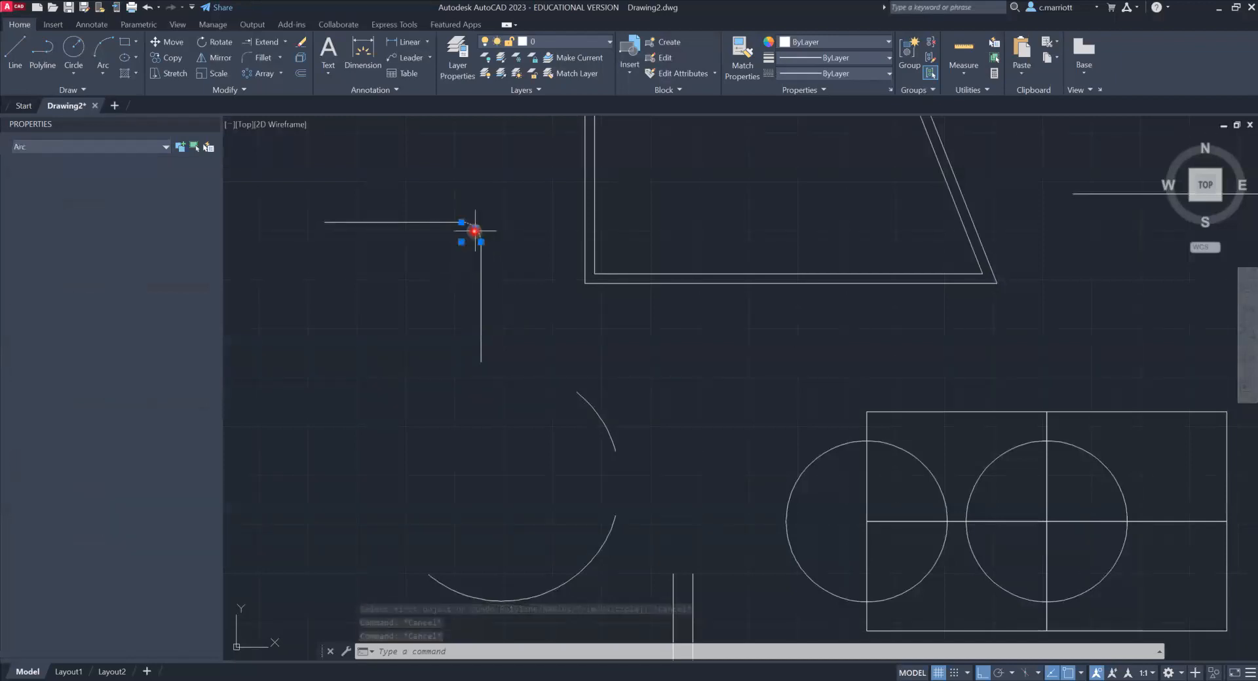
key("Delete")
- Fillet the horizontal and vertical lines into a sharp corner with a radius of 0, and undo the fillet
type("f")
key("Return")
left_click(601, 652)
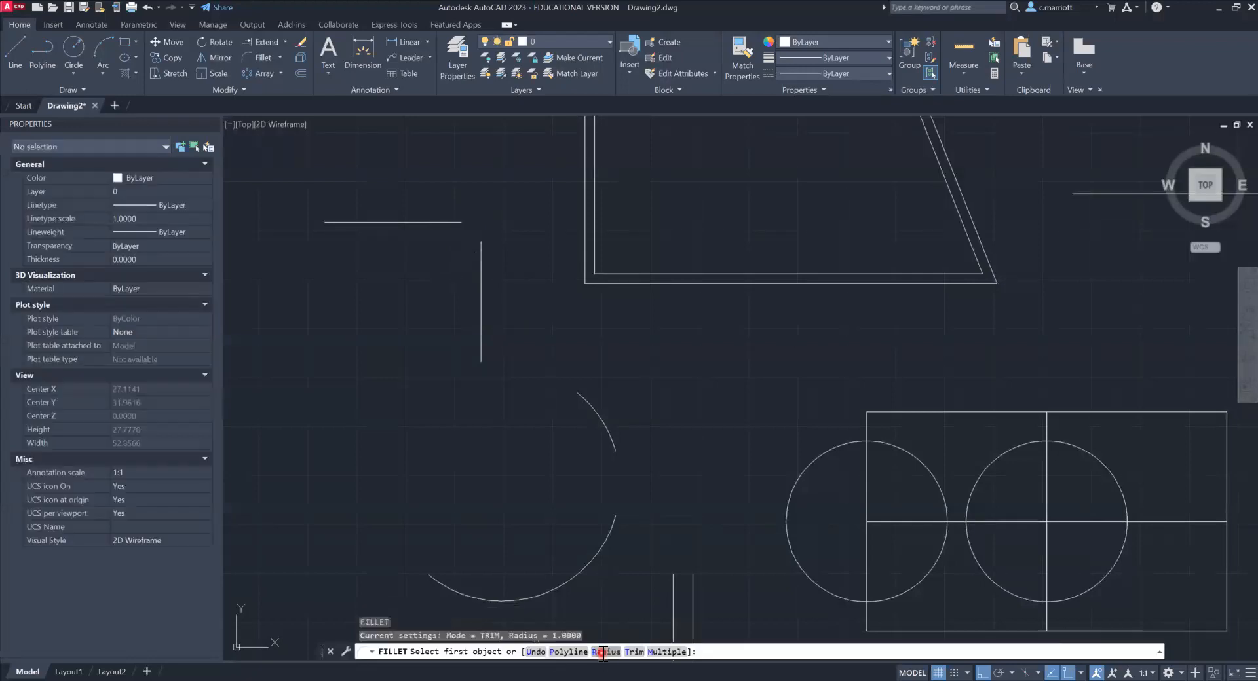
type("0")
key("Return")
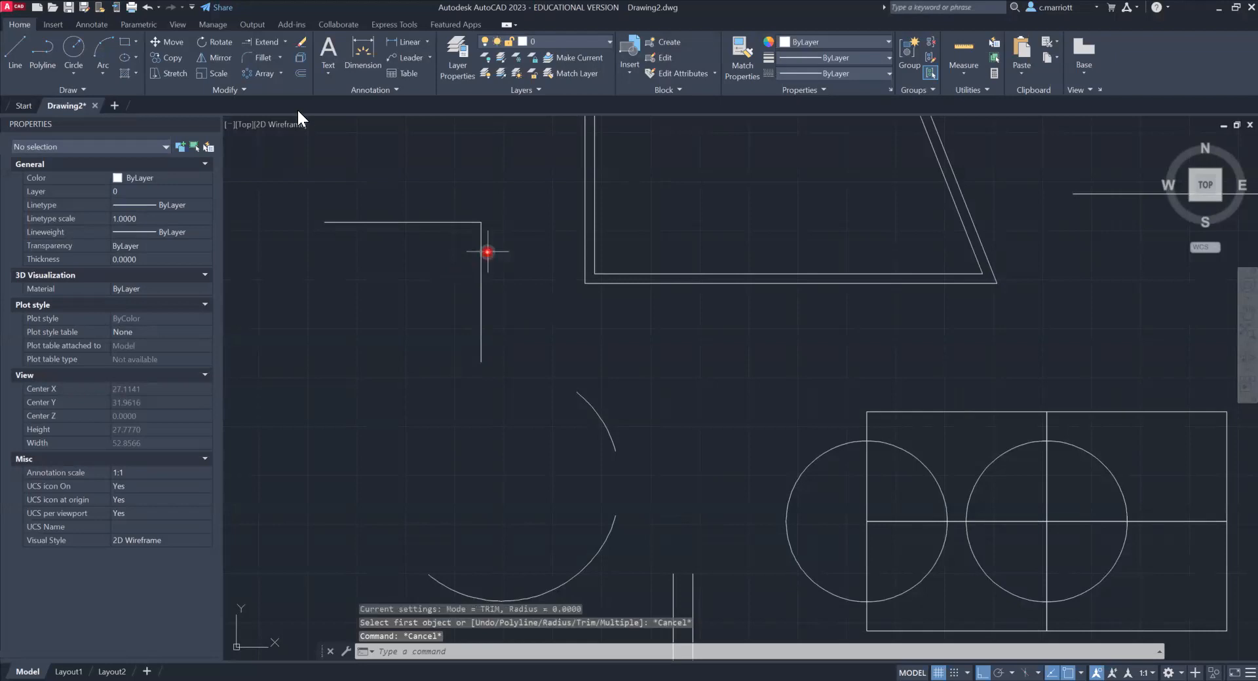
left_click(256, 73)
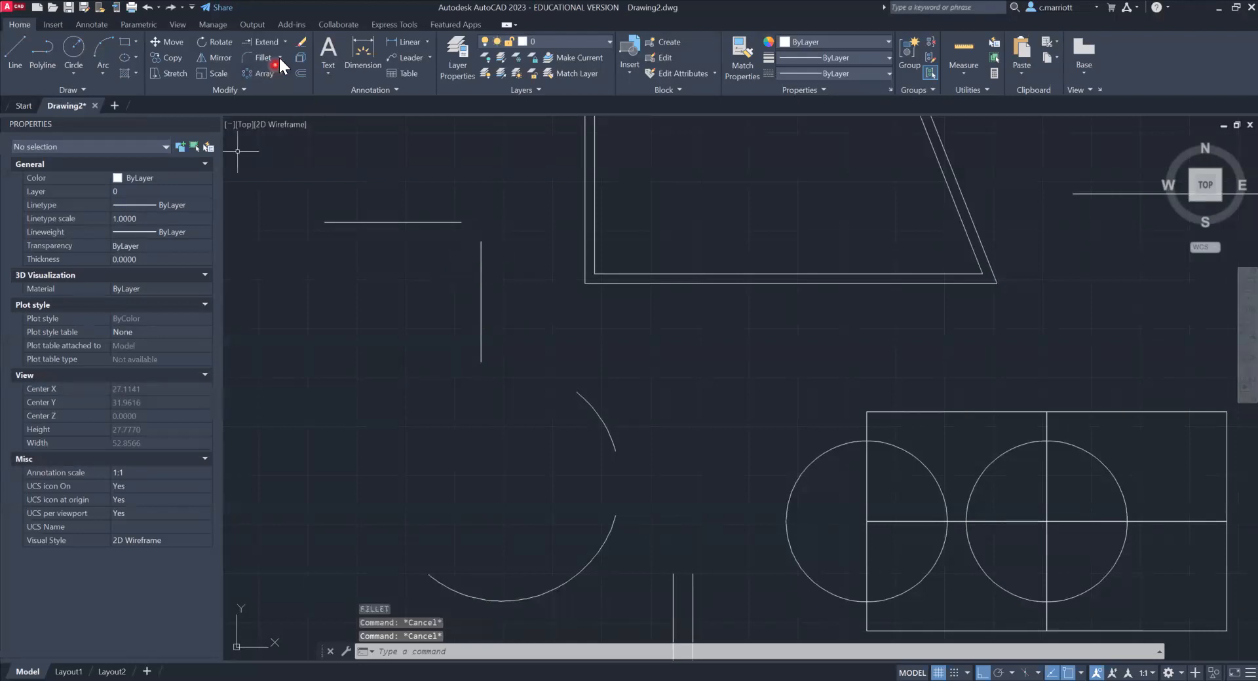
- Try to chamfer the horizontal and vertical lines without setting any distances, and undo the attempt
left_click(280, 57)
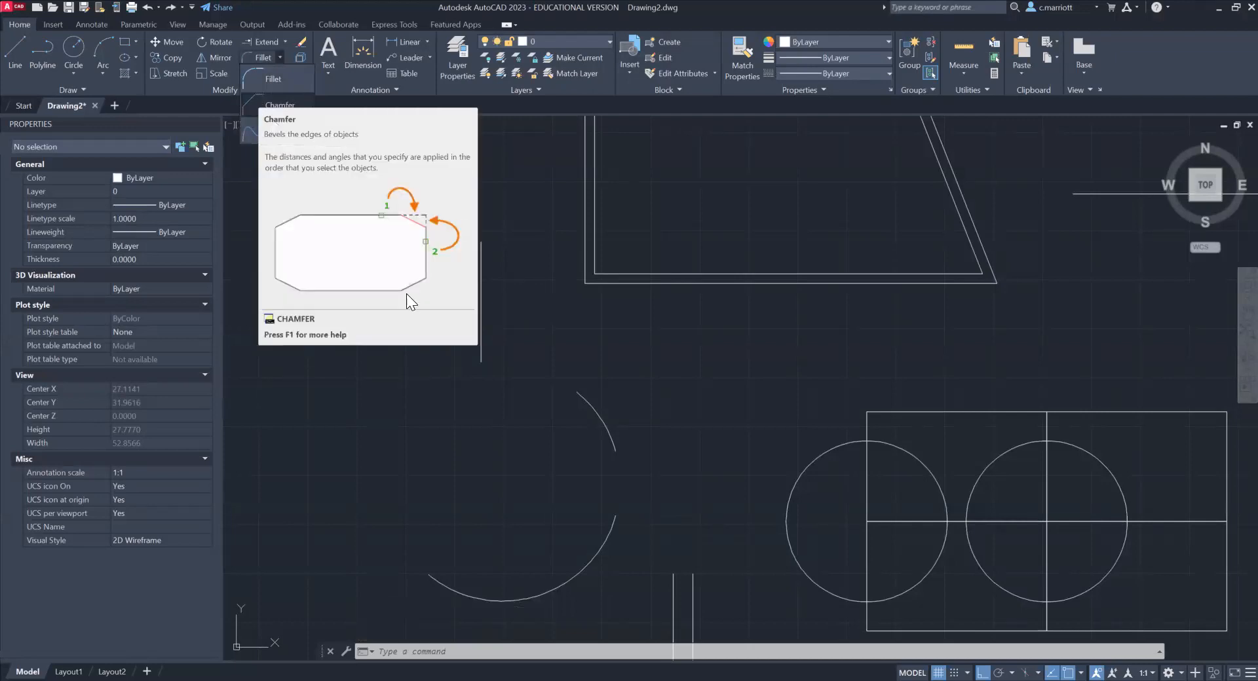
left_click(280, 106)
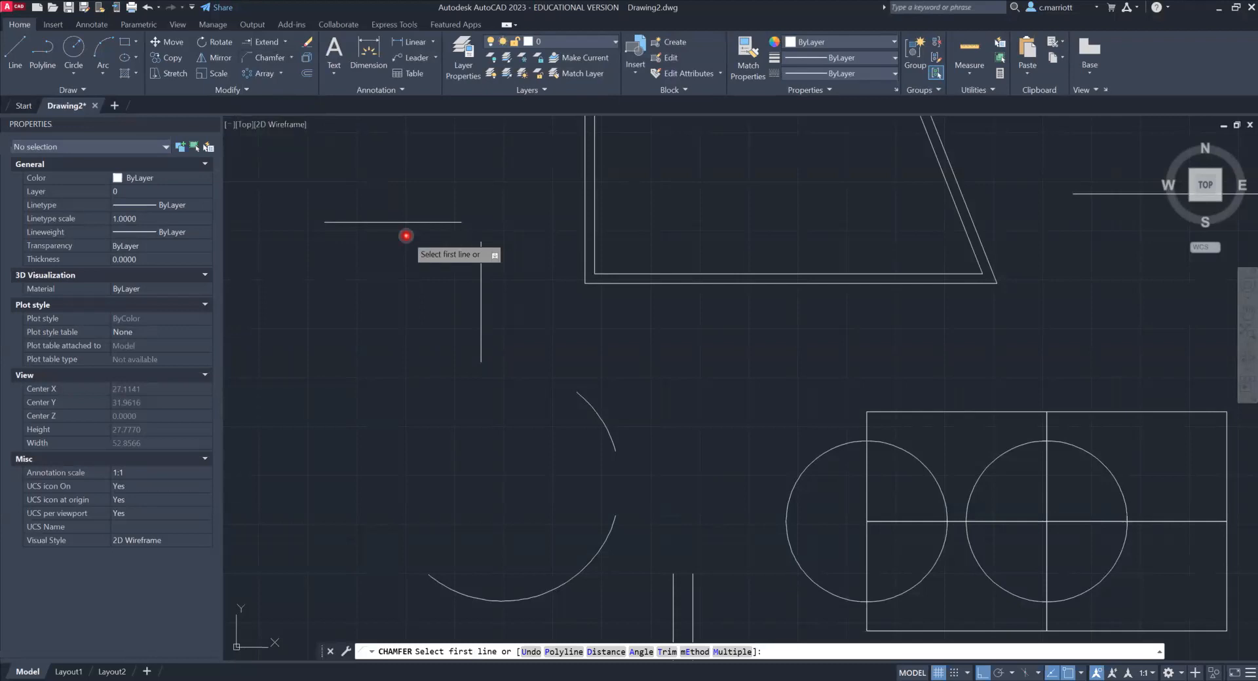
type("u")
key("Return")
key("Escape")
type("U")
key("Return")
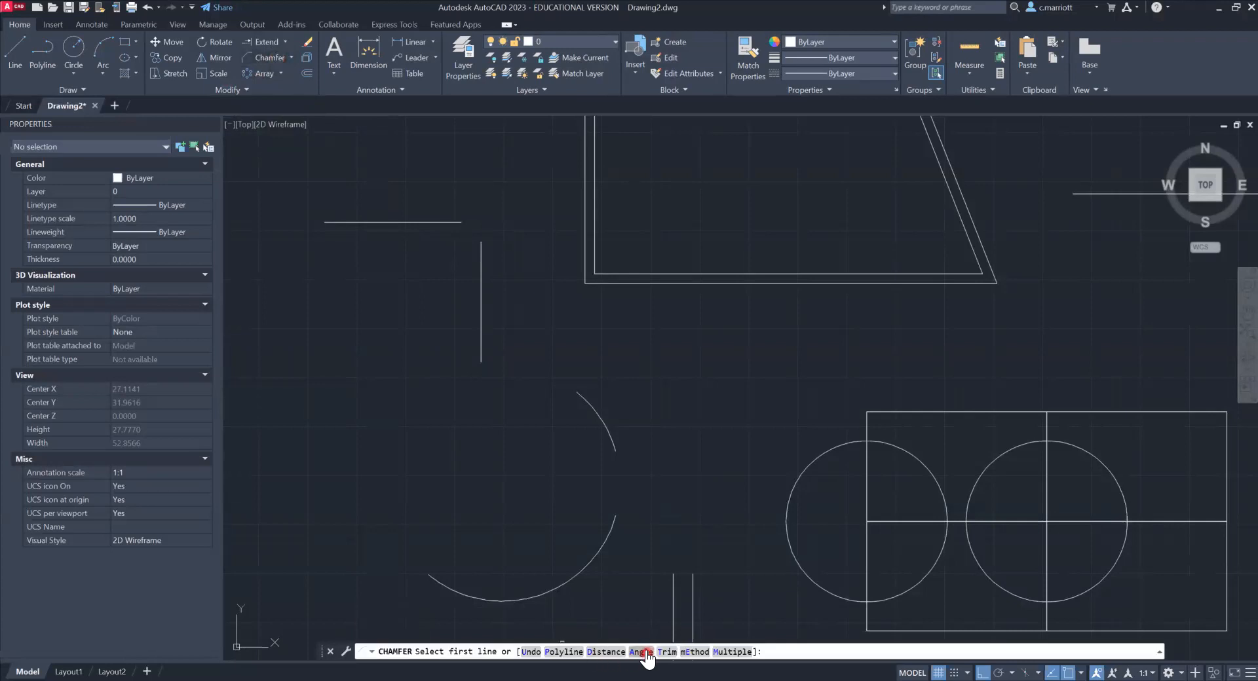
- Chamfer the horizontal and vertical lines by distances, using 1 along the vertical line and a longer setback along the horizontal line
left_click(601, 652)
type("1")
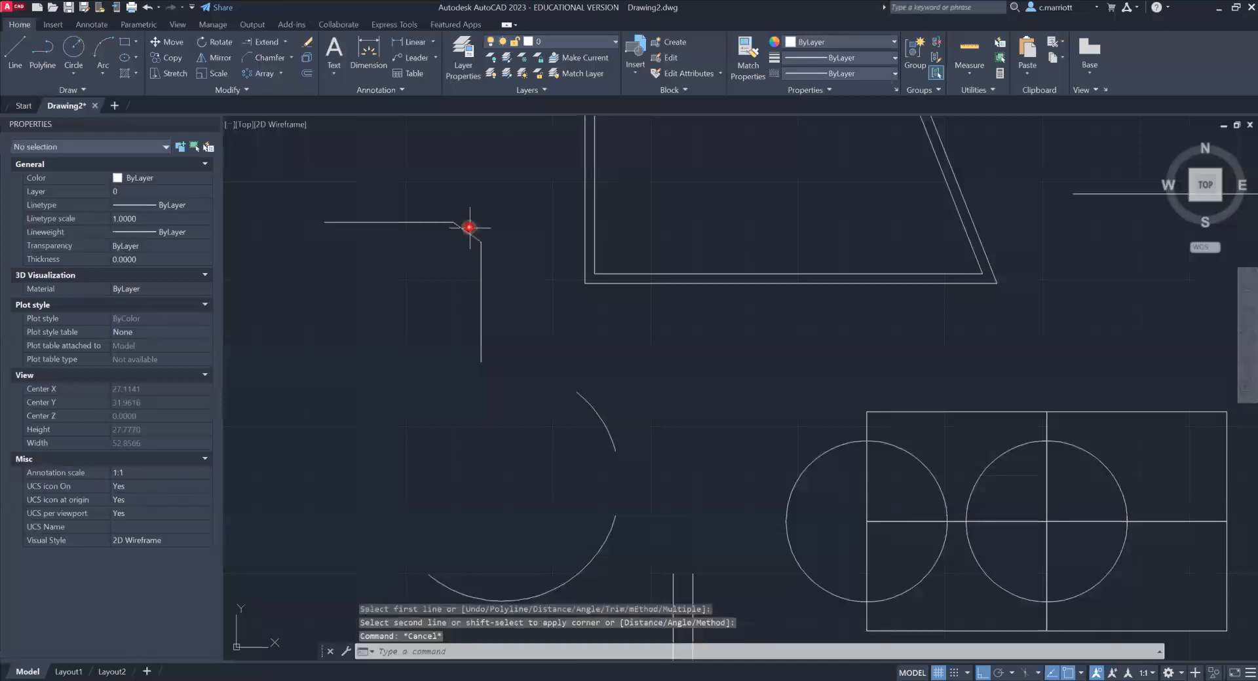
scroll(469, 228, "up", 4)
scroll(466, 240, "down", 1)
scroll(462, 269, "down", 6)
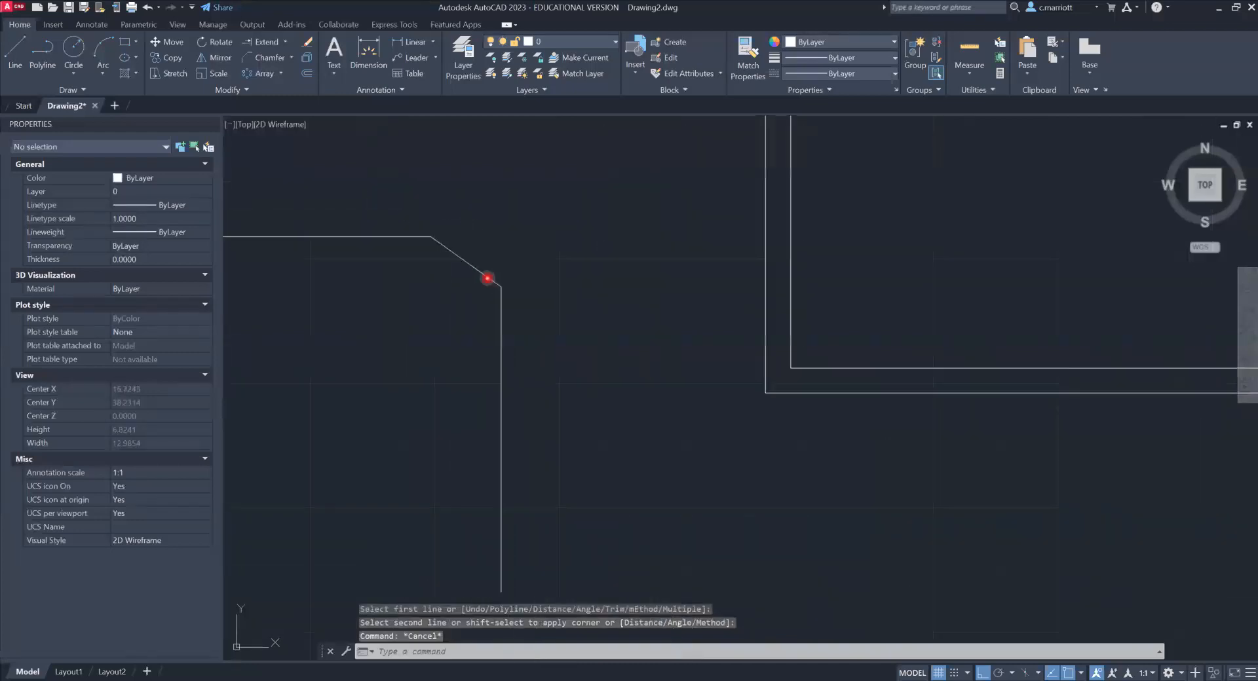
scroll(634, 426, "down", 2)
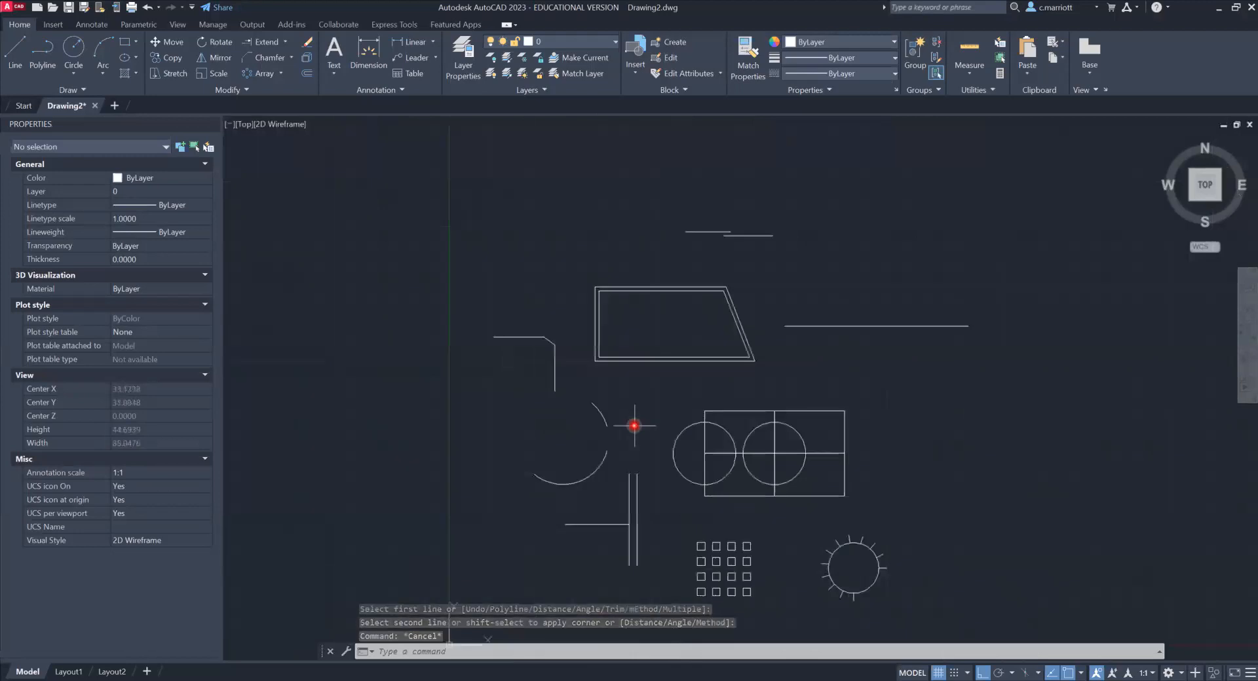
scroll(561, 393, "up", 2)
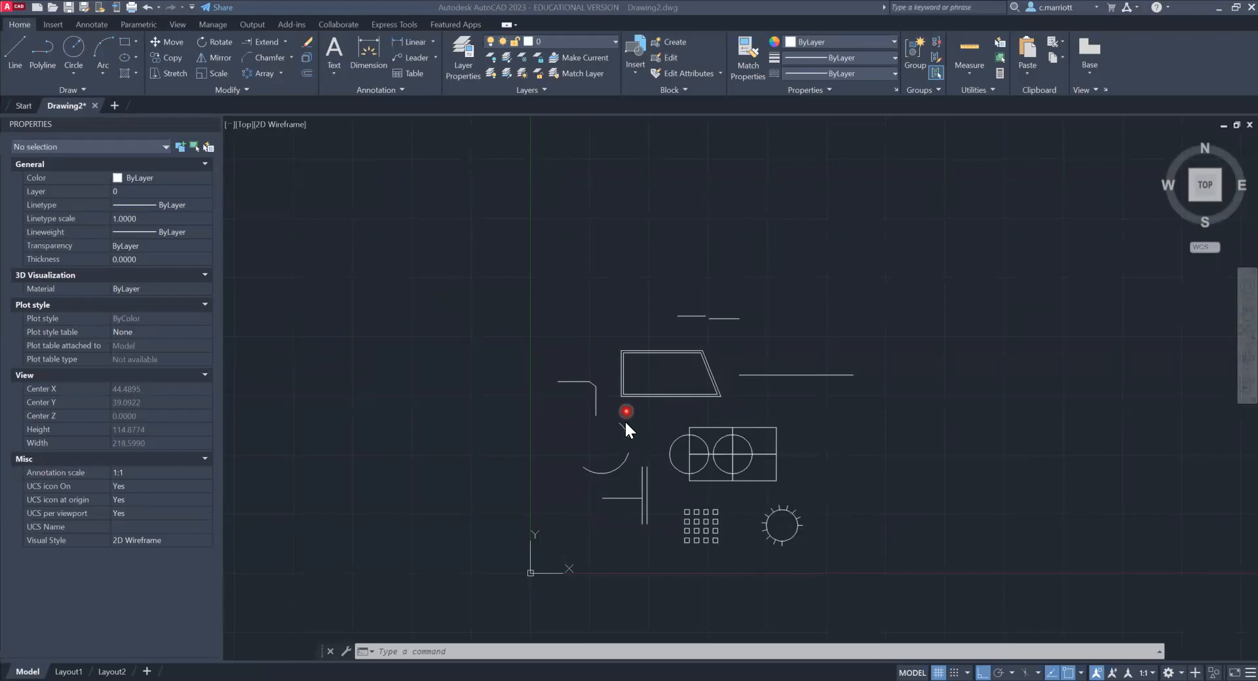
scroll(620, 411, "up", 2)
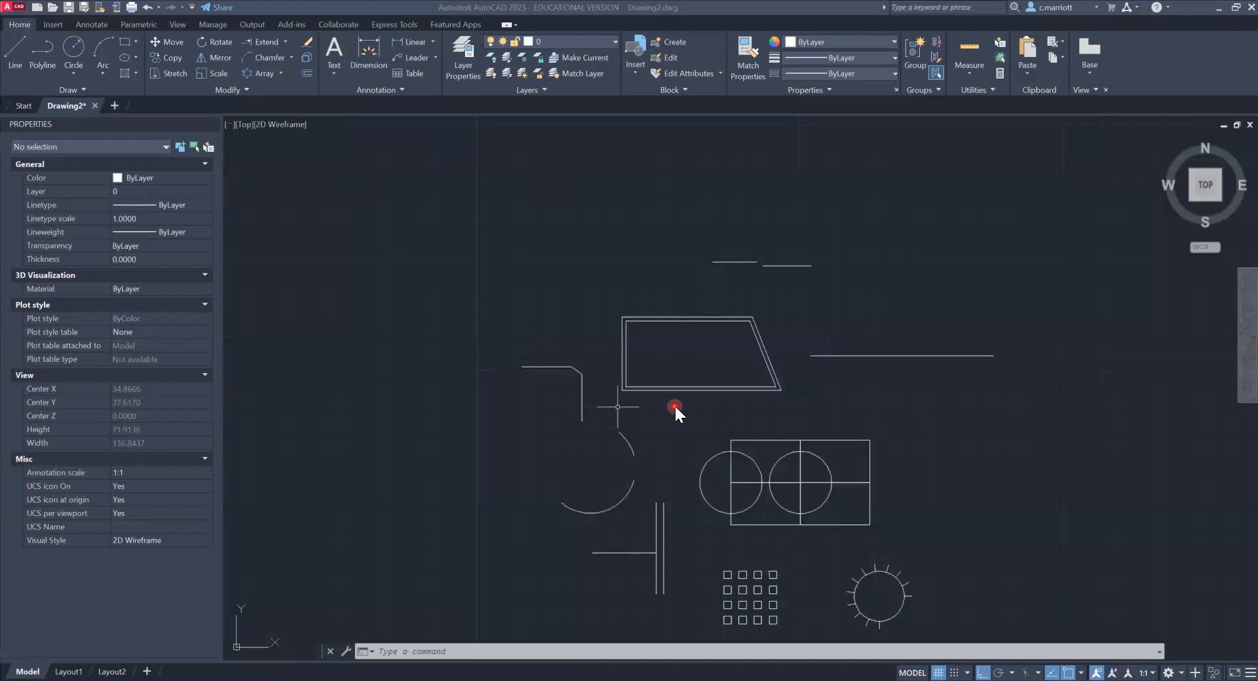